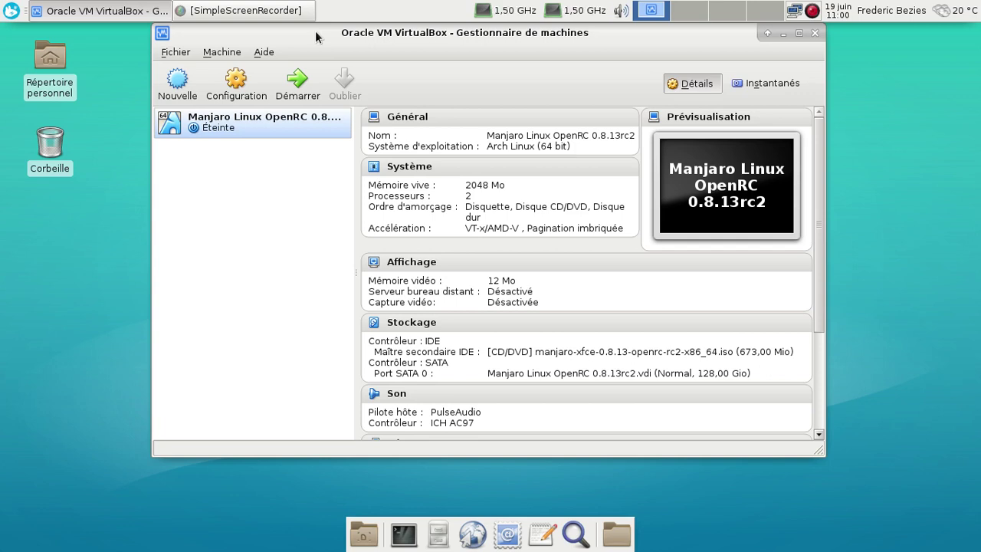
In the virtual machine's system settings, disable Disquette in the boot order and place Disque dur above Disque CD/DVD.
left_click(403, 175)
left_click(484, 194)
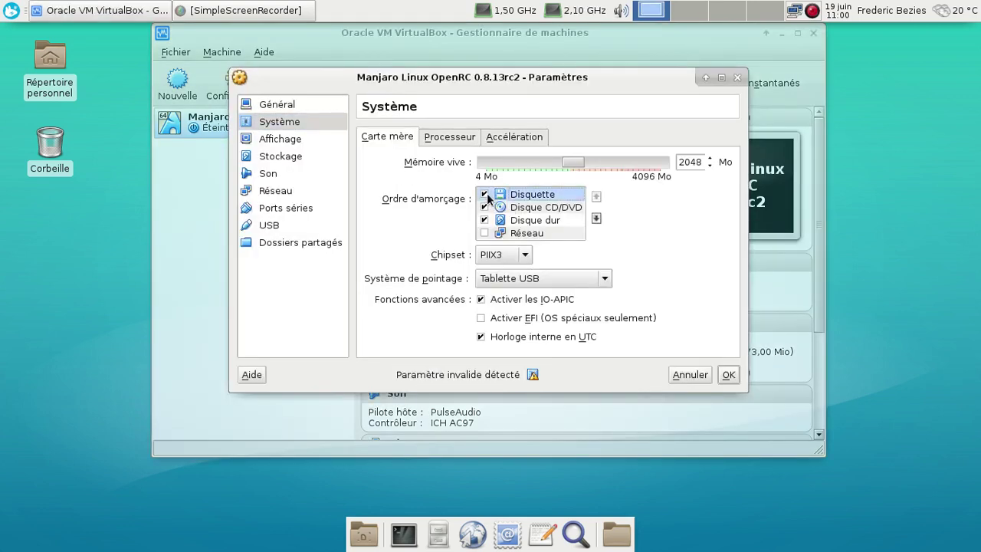
left_click(529, 220)
left_click(595, 196)
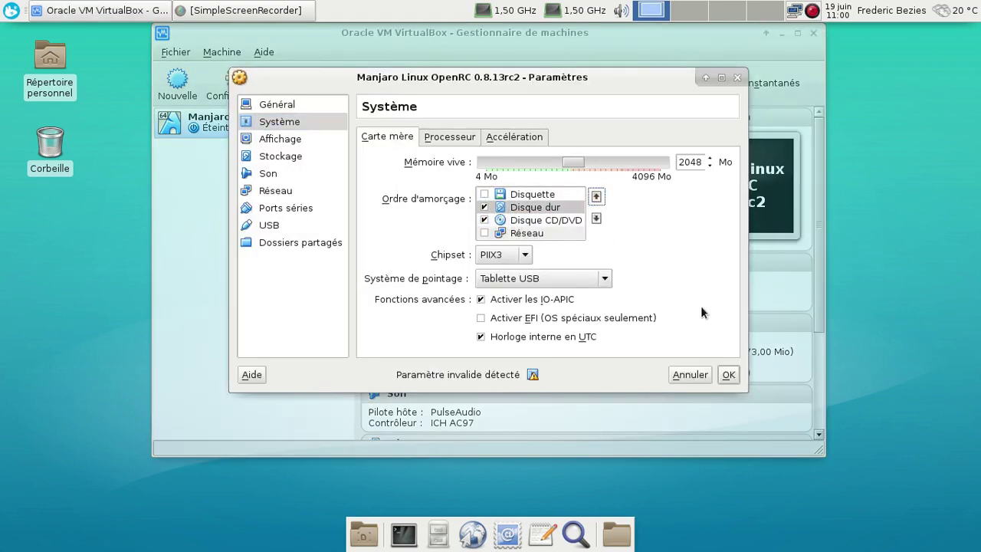
left_click(728, 374)
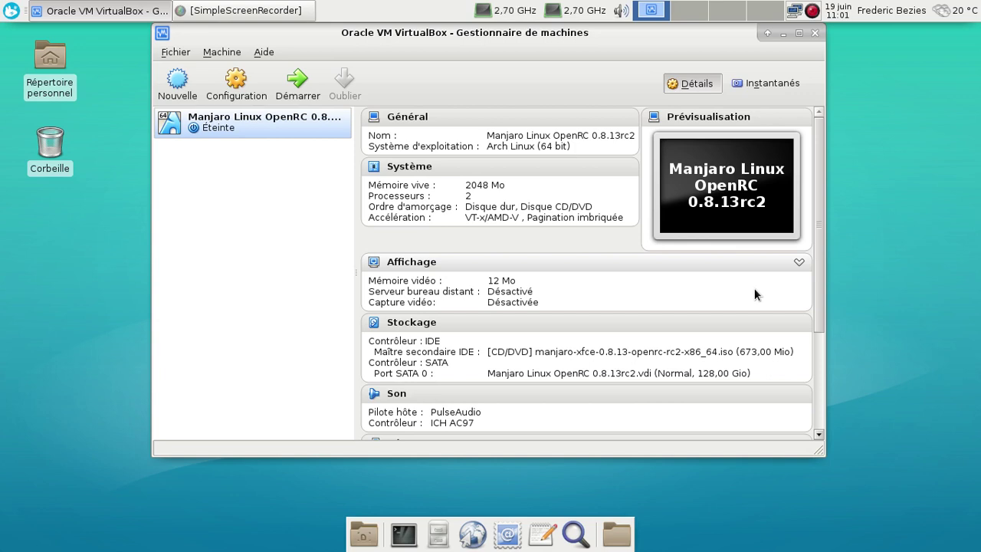
Boot the Manjaro Linux live system with the language set to Français and show the virtual machine in full screen.
left_click(315, 91)
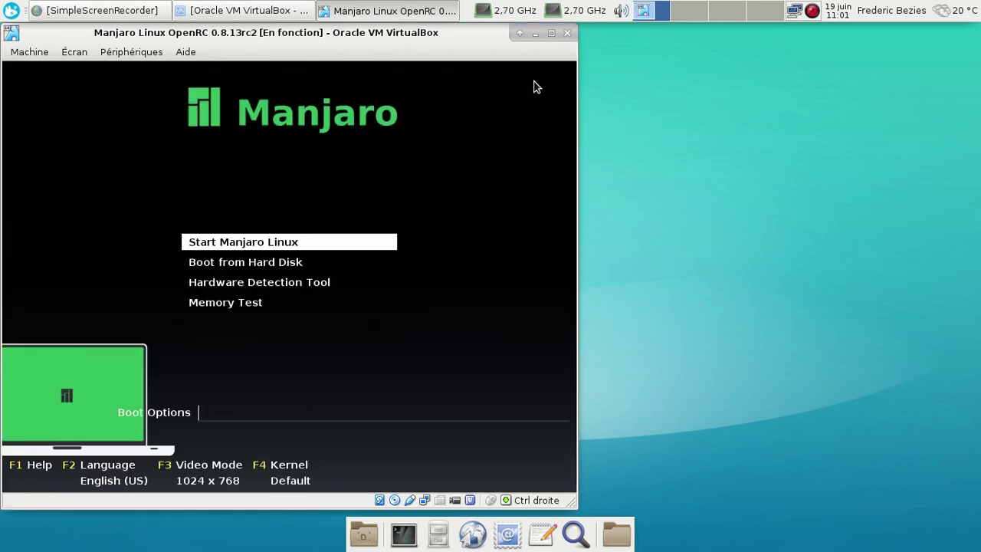
key("F2")
key("Down")
key("Down")
key("Down")
key("Down")
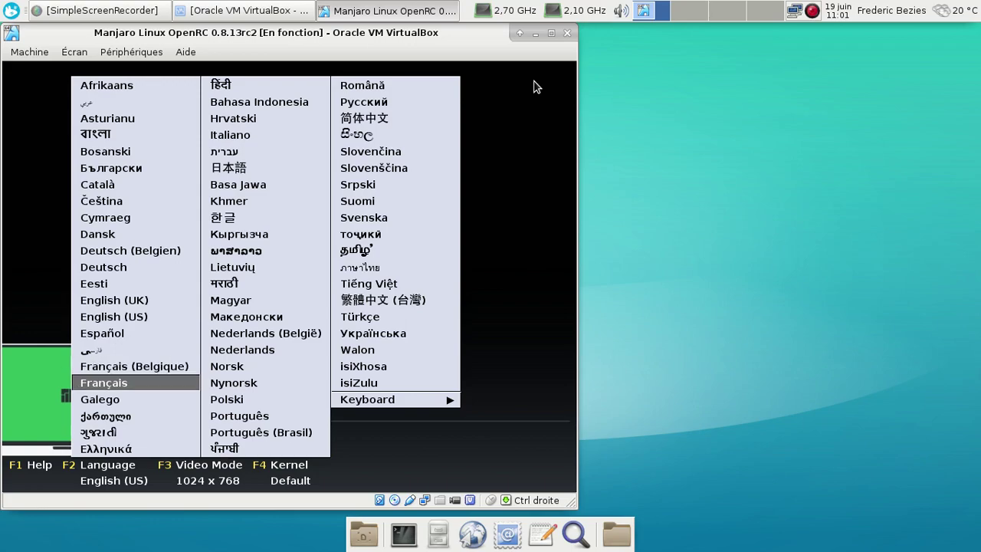
key("Return")
key("Return")
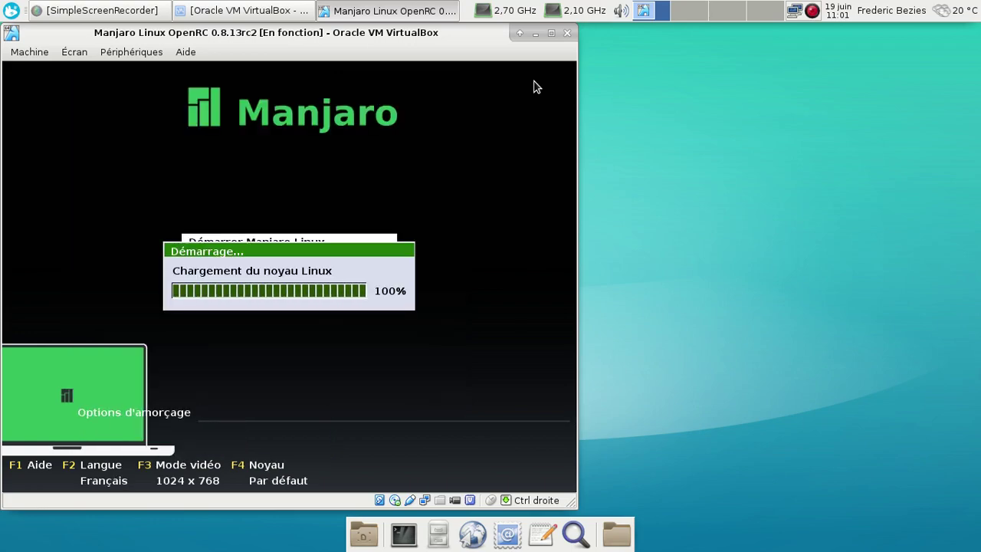
key("ctrl+f")
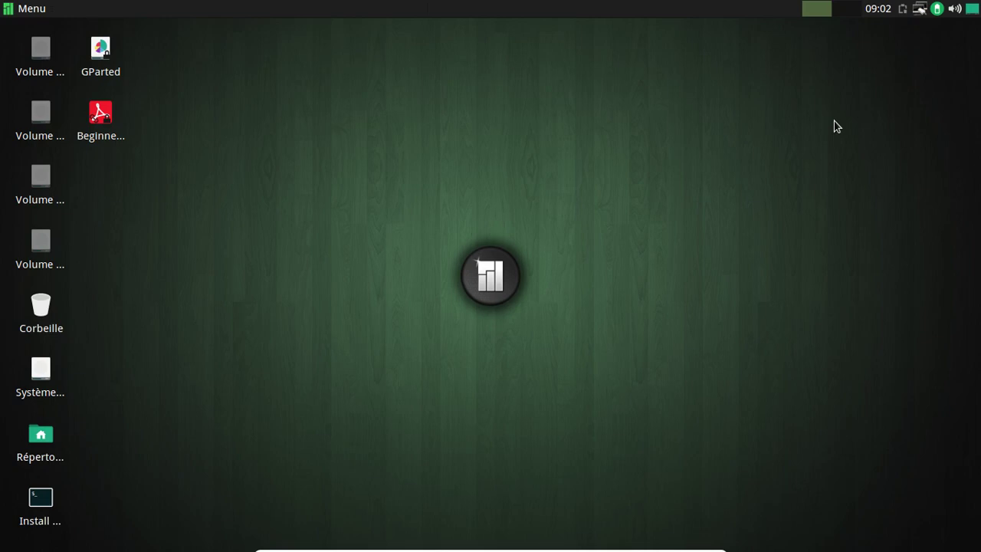
Dismiss the desktop notification about additional translation packages.
left_click(33, 9)
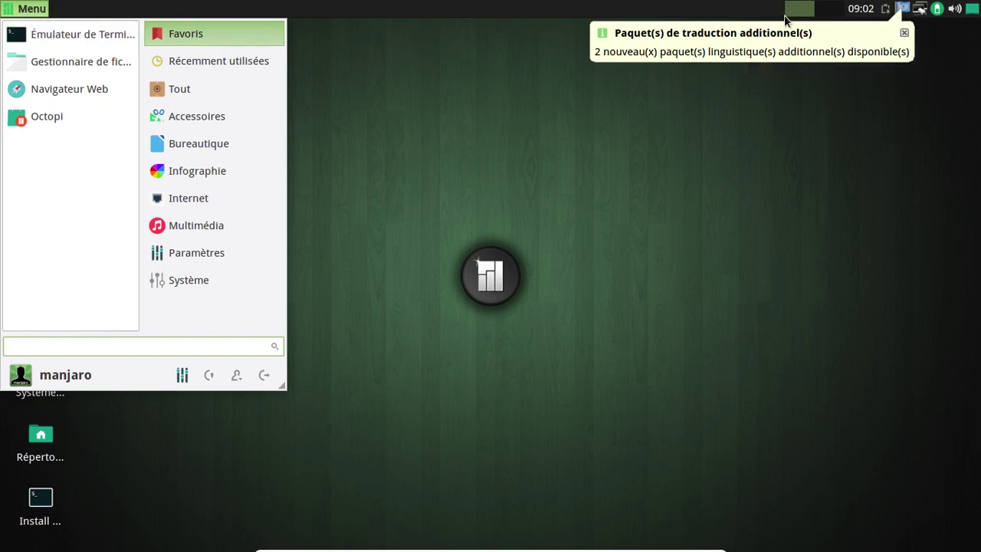
left_click(903, 35)
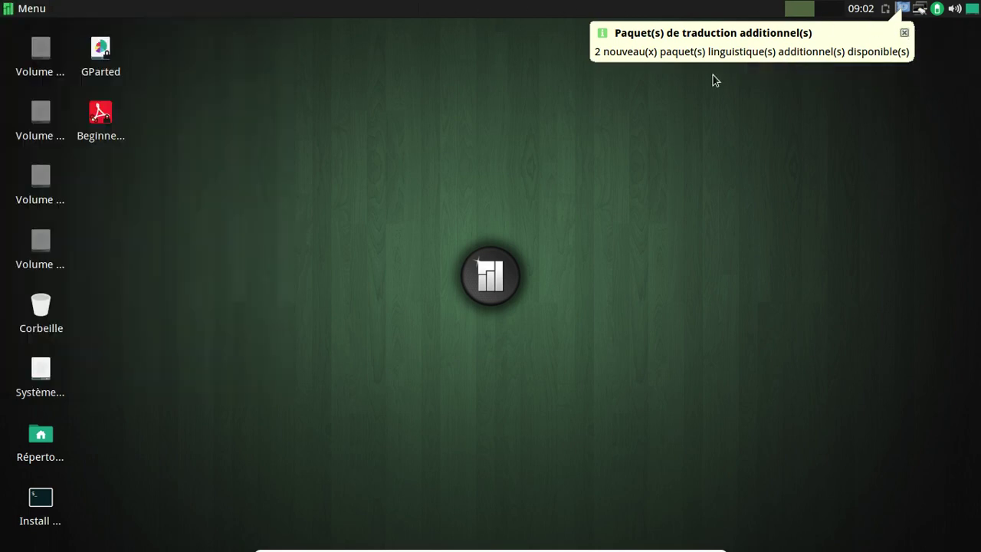
left_click(904, 33)
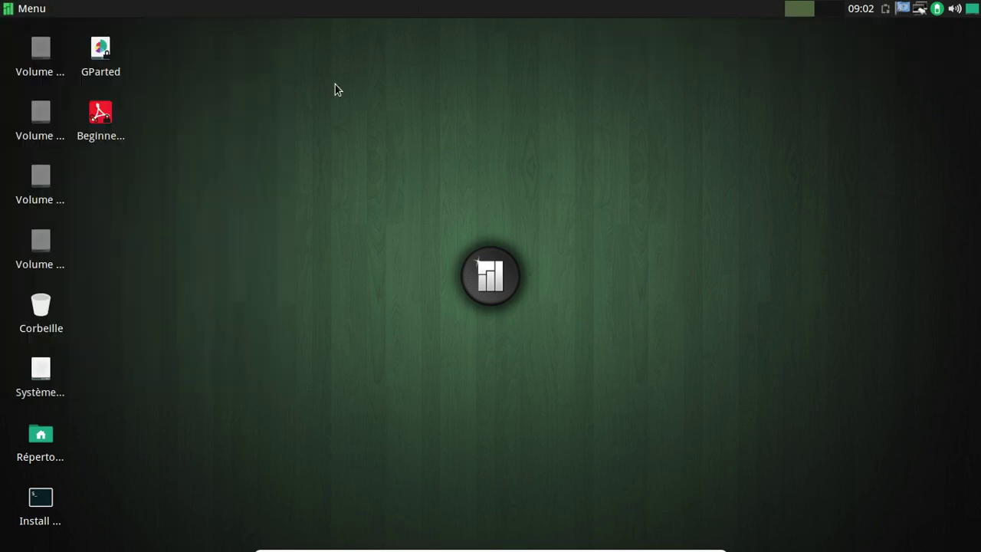
Examine the complete list of applications preinstalled on the live system.
left_click(10, 6)
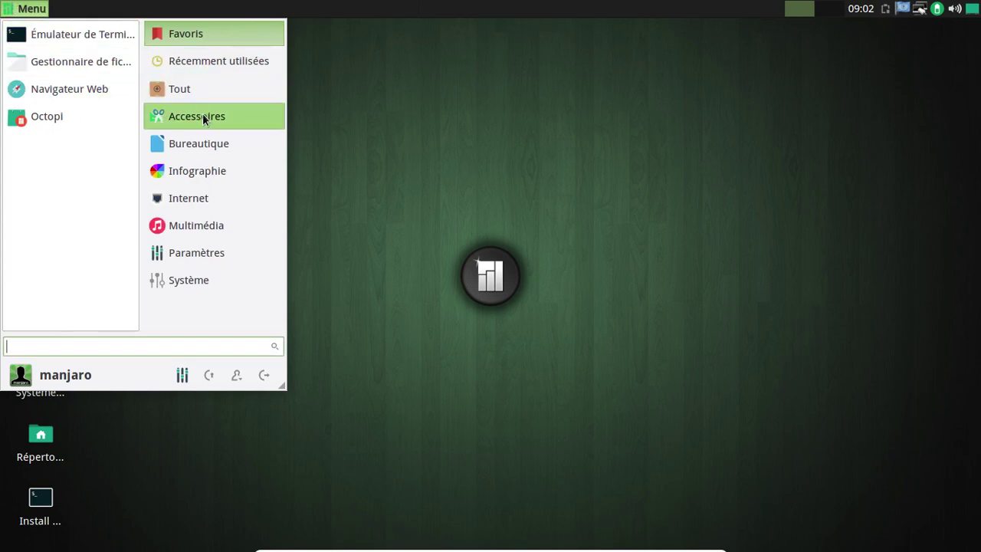
left_click(195, 94)
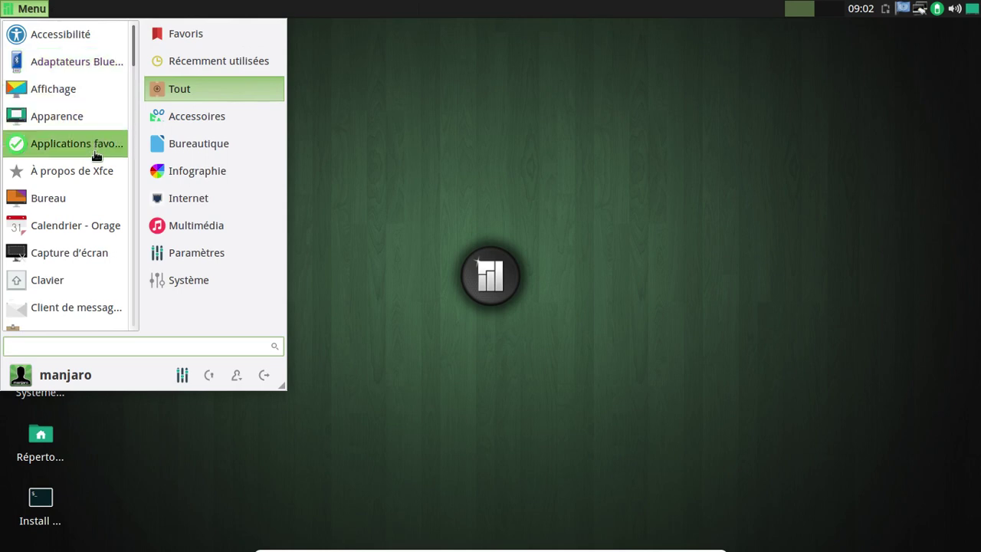
scroll(115, 183, "down", 2)
scroll(118, 183, "down", 7)
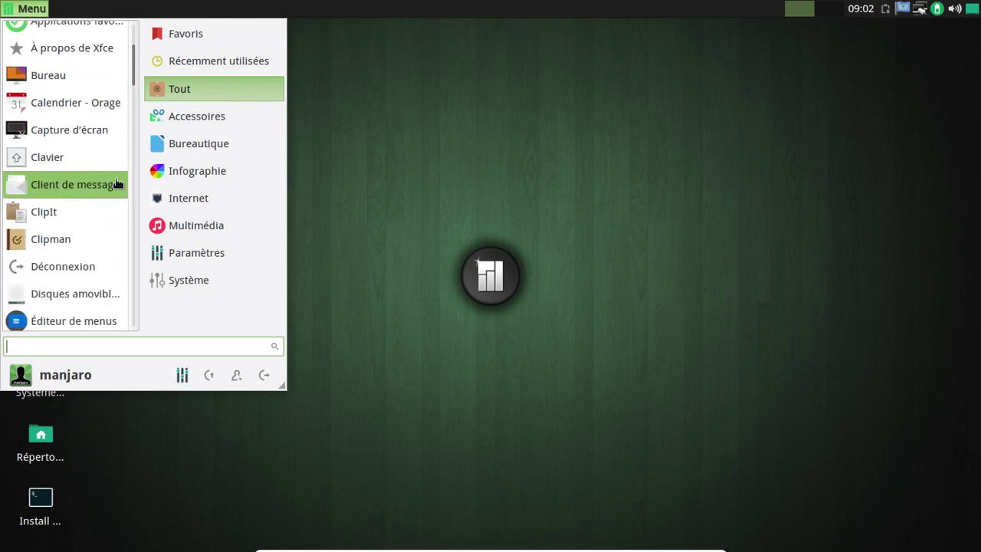
scroll(117, 183, "down", 3)
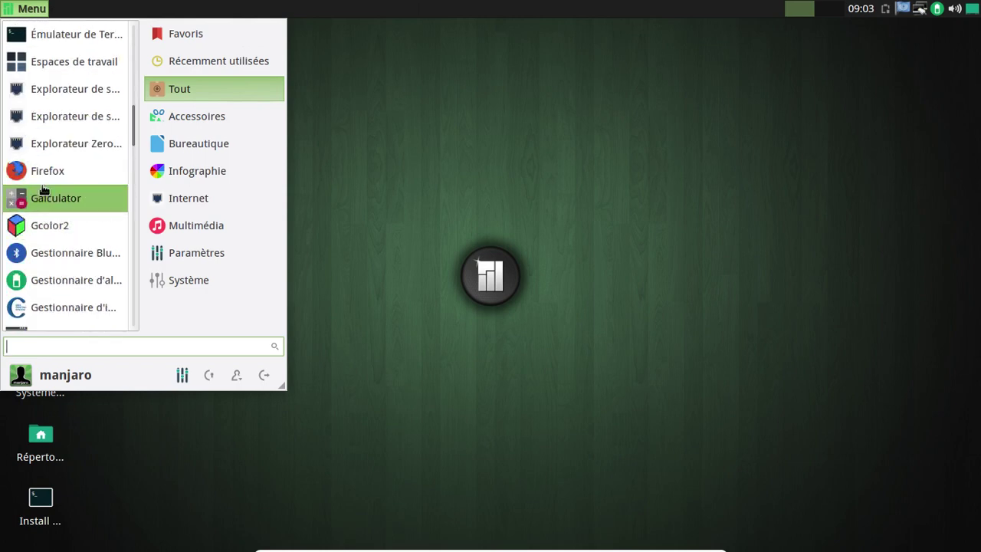
scroll(43, 184, "down", 2)
scroll(43, 184, "down", 5)
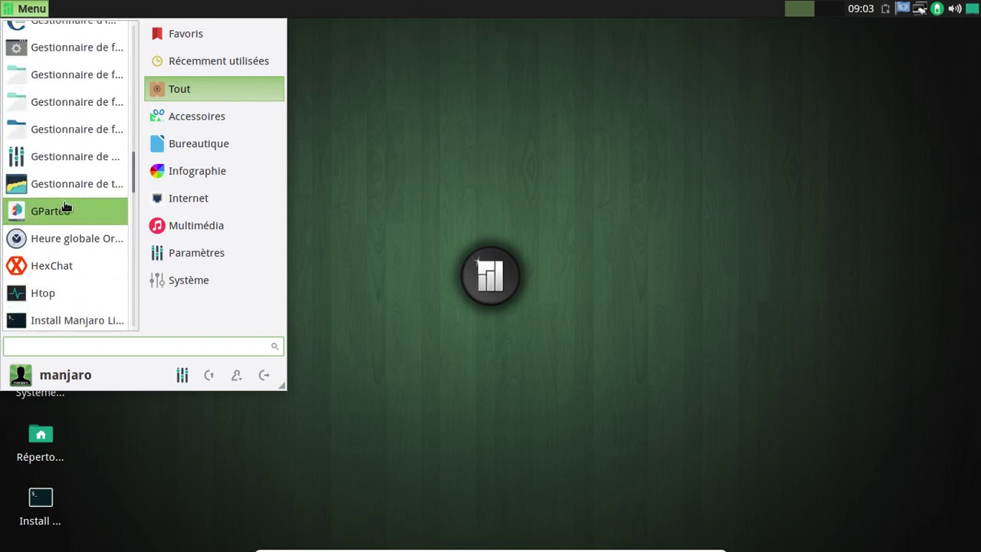
scroll(66, 207, "down", 2)
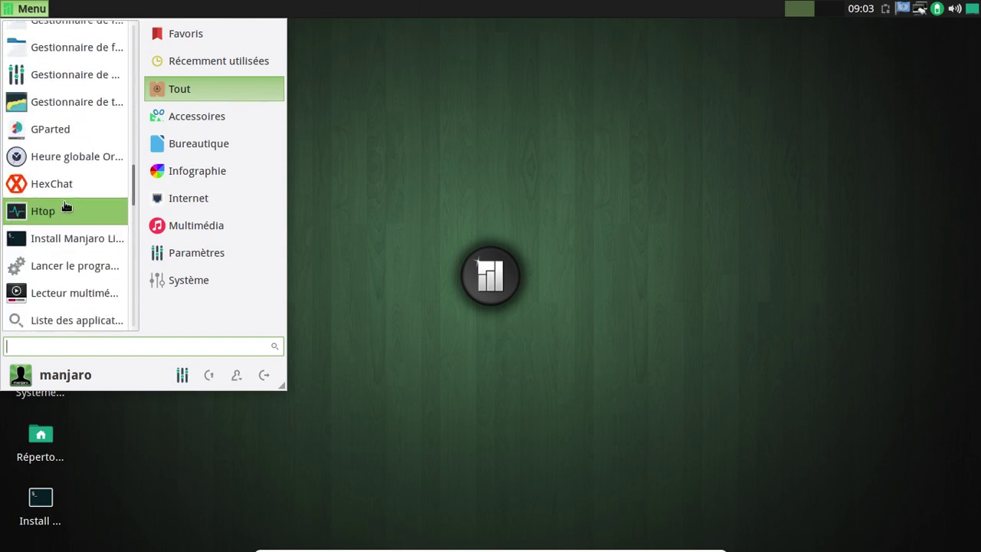
scroll(66, 207, "down", 2)
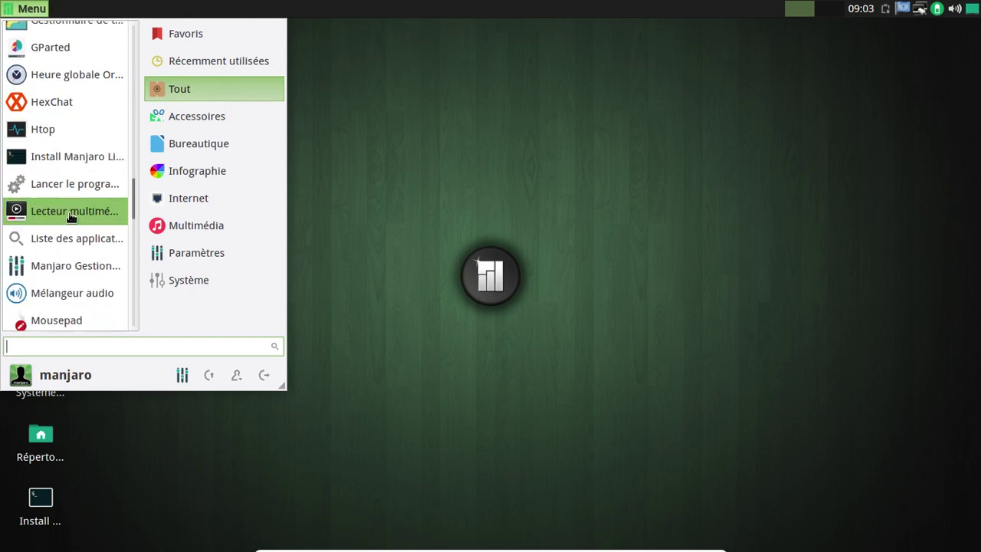
Launch the Parole media player from the multimedia applications, check its version information and close it.
left_click(183, 221)
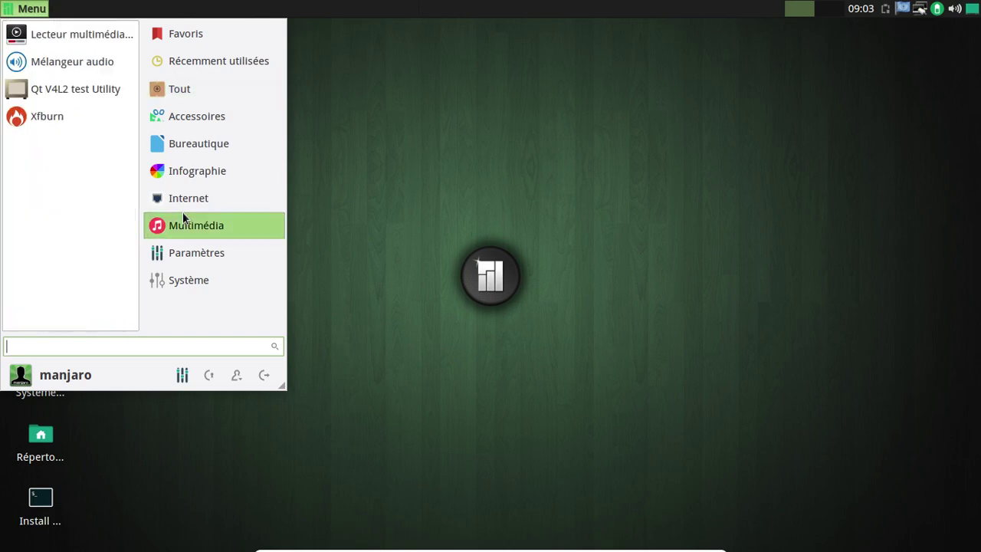
left_click(78, 46)
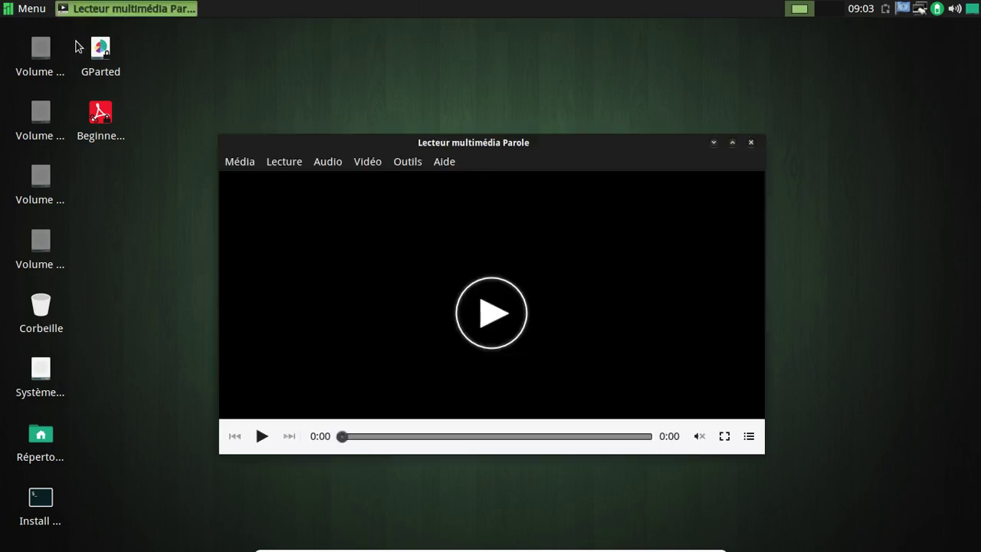
left_click(443, 162)
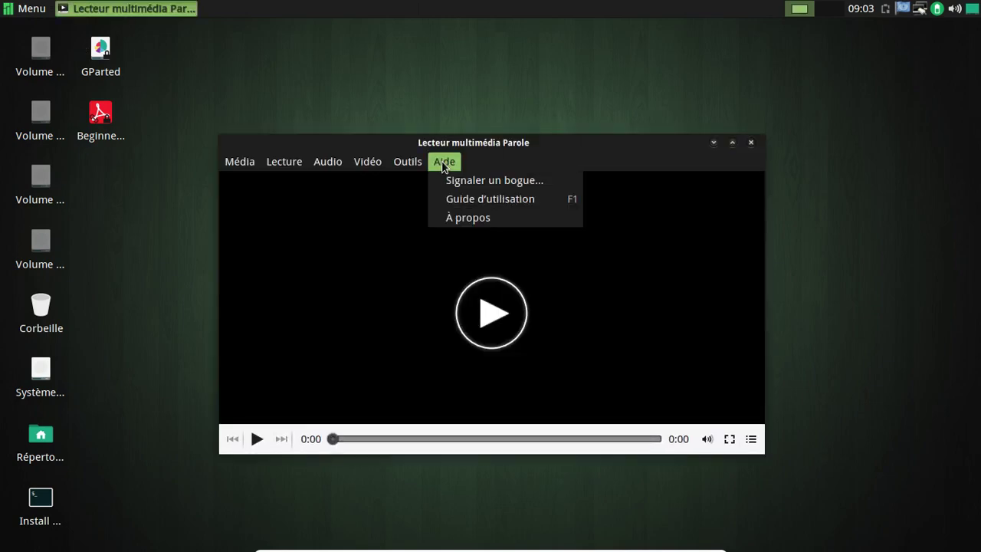
left_click(466, 217)
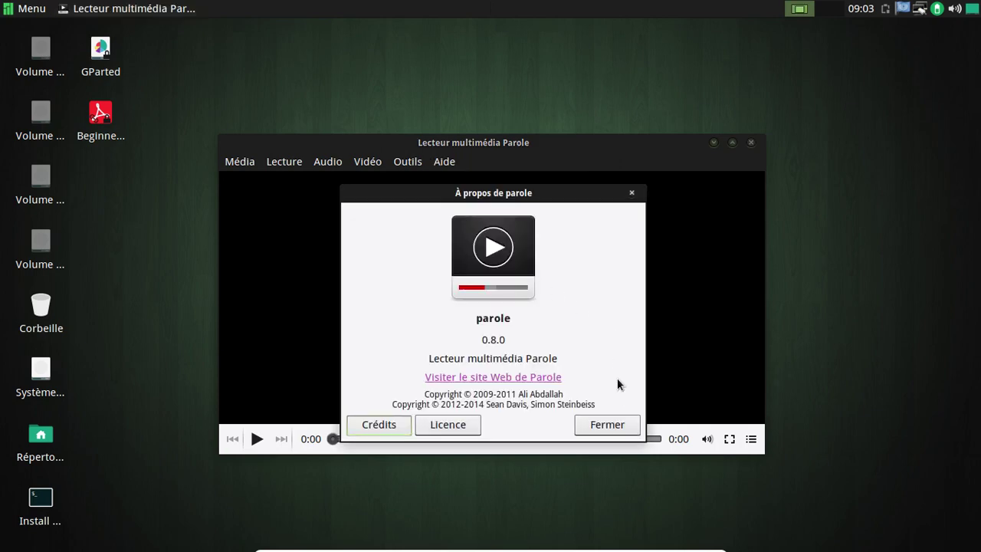
left_click(610, 423)
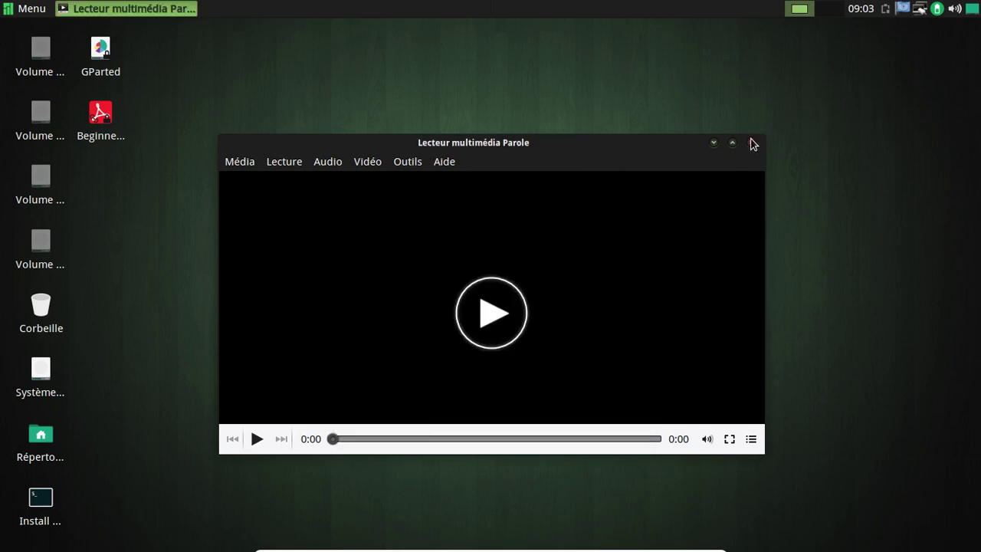
left_click(753, 144)
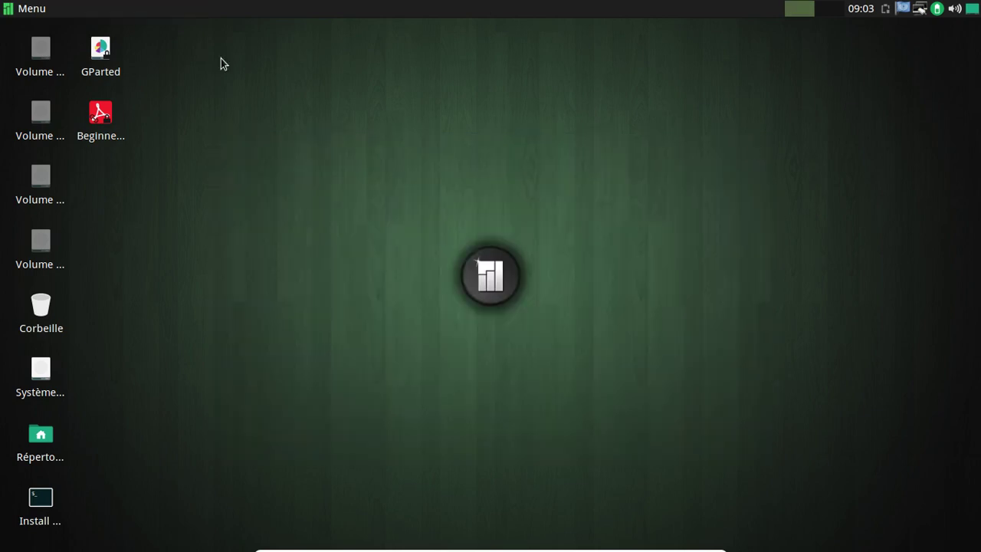
Review the preinstalled applications in the Multimédia, Internet and Infographie categories.
left_click(39, 9)
left_click(196, 226)
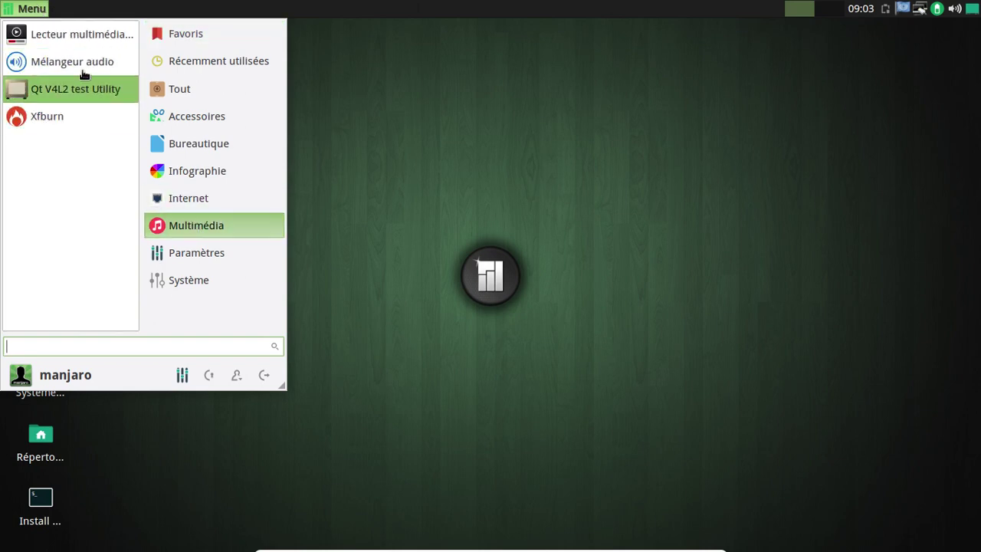
left_click(201, 198)
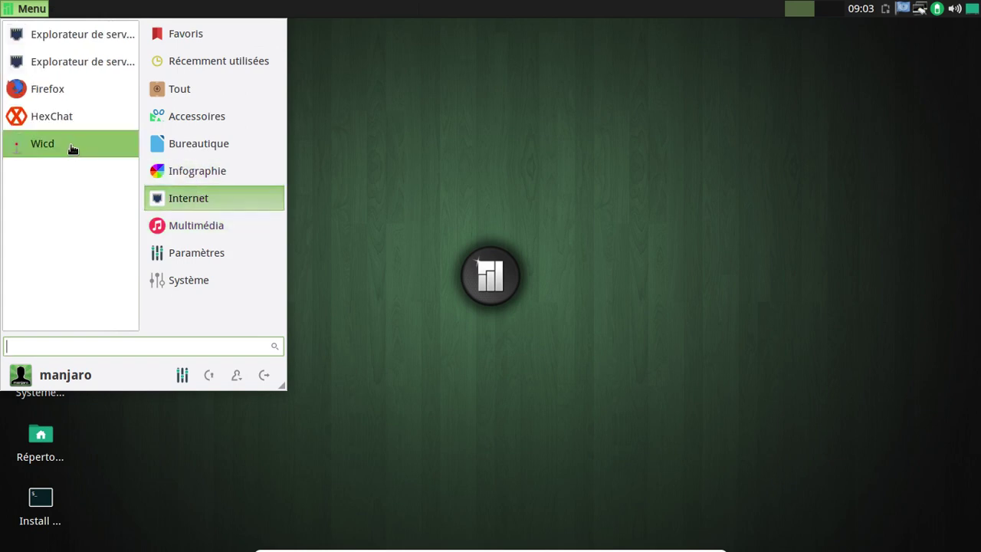
left_click(197, 173)
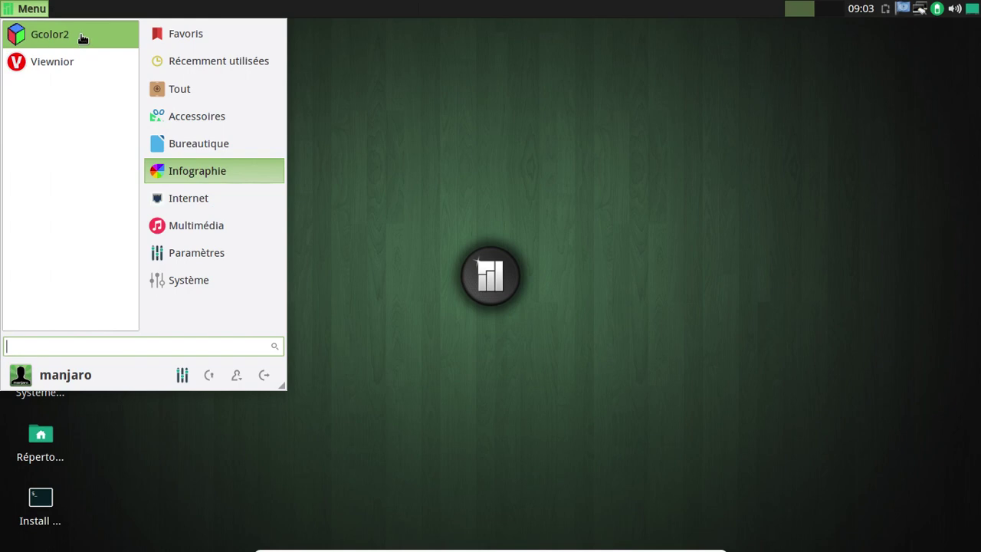
left_click(386, 152)
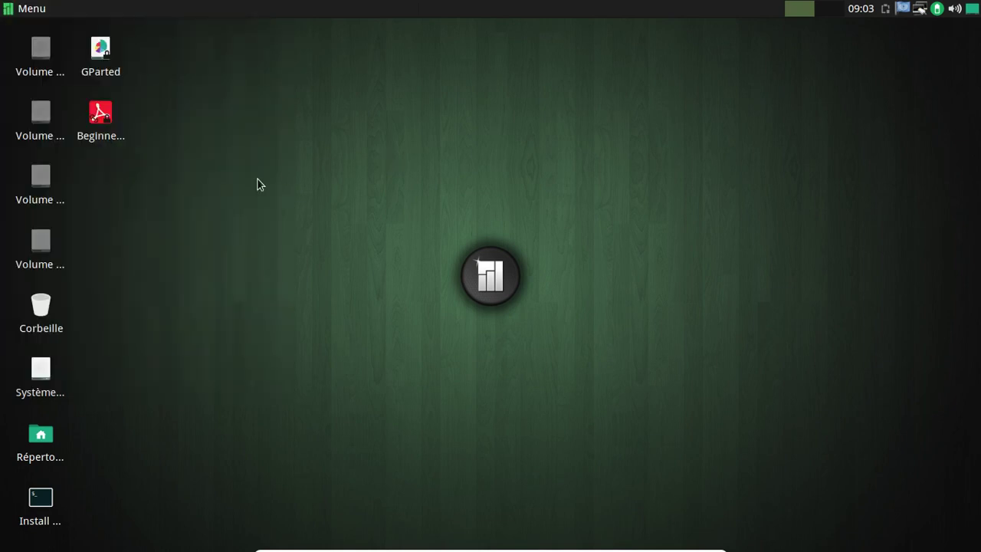
Launch the Manjaro Linux CLI installer, move its window toward the middle of the desktop and proceed past the welcome message.
left_click(42, 505)
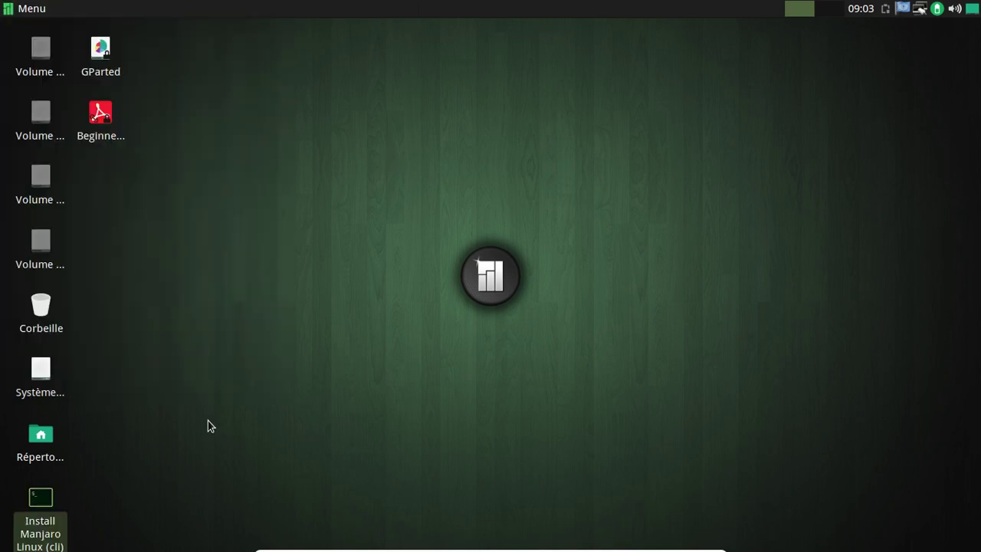
left_click(208, 426)
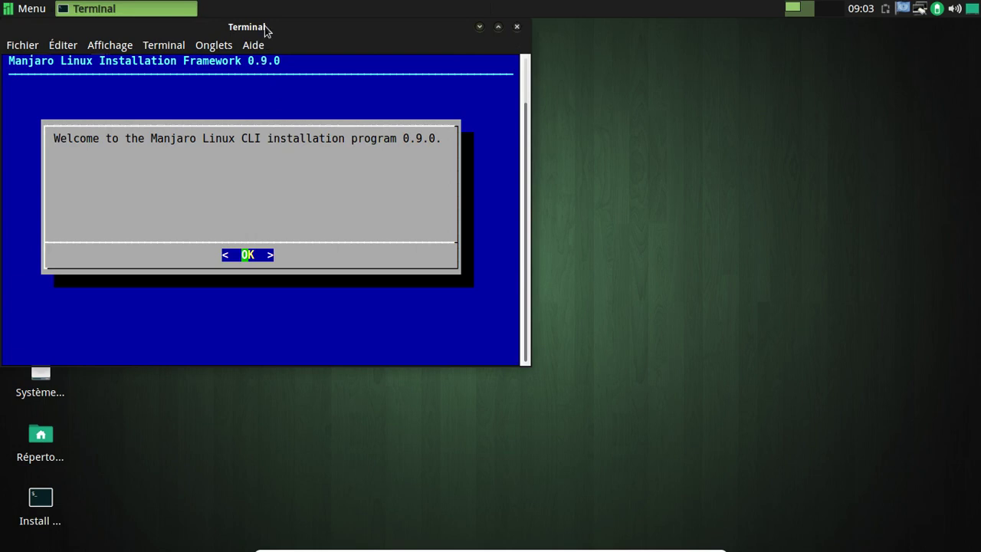
left_click_drag(269, 29, 455, 61)
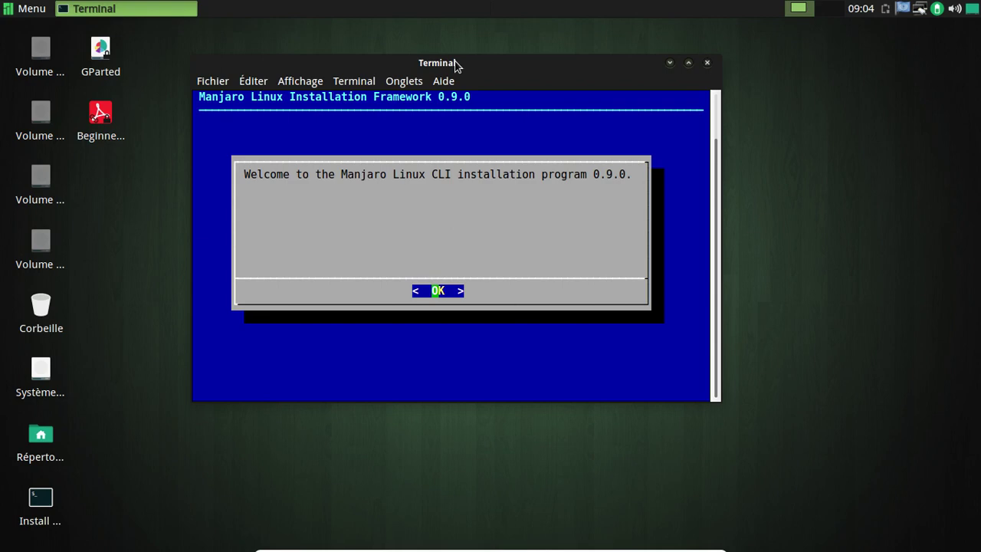
key("Return")
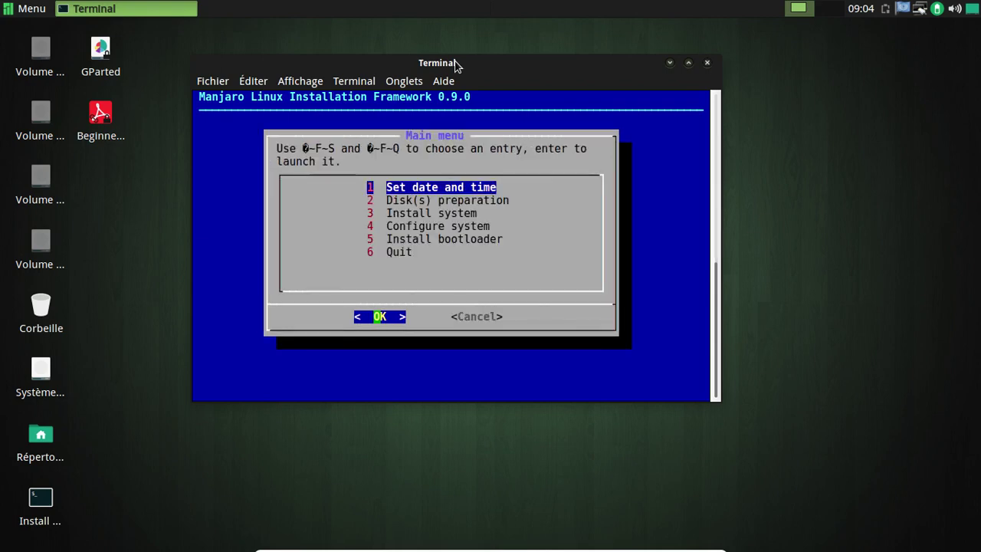
In the installer's date and time setup, choose the Europe region and the Paris timezone.
key("Return")
key("Return")
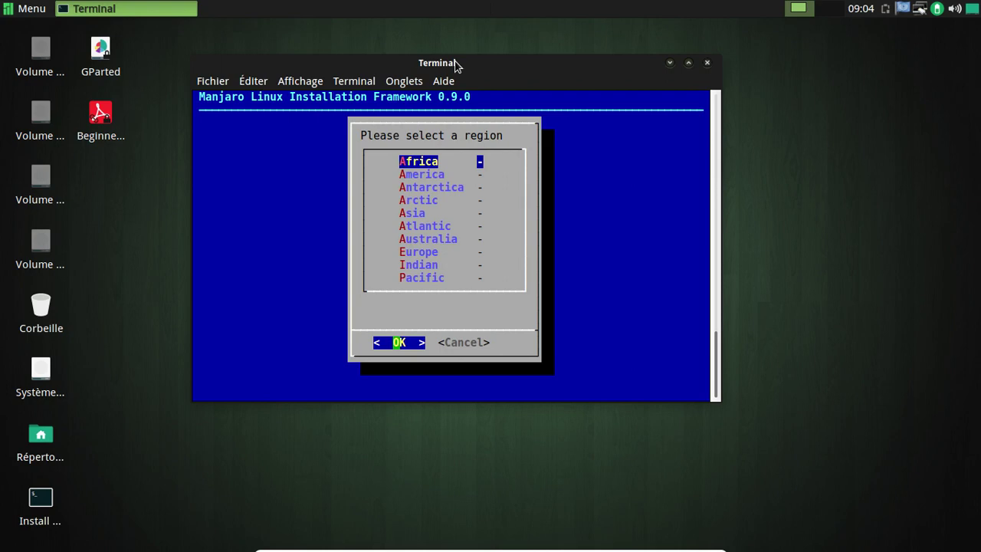
key("Down")
key("Down")
key("Down")
key("Down")
key("Down")
key("Down")
key("Down")
key("Down")
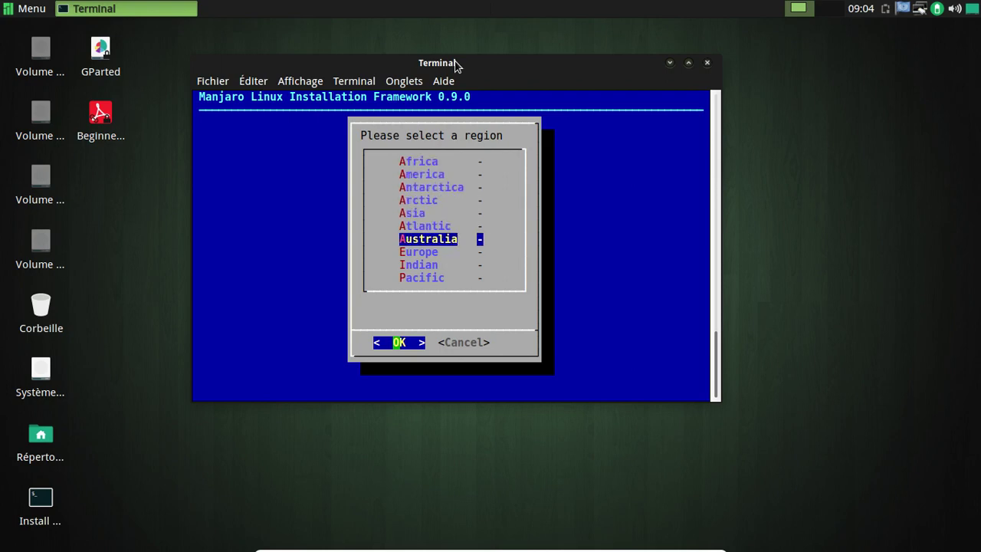
key("Up")
key("Return")
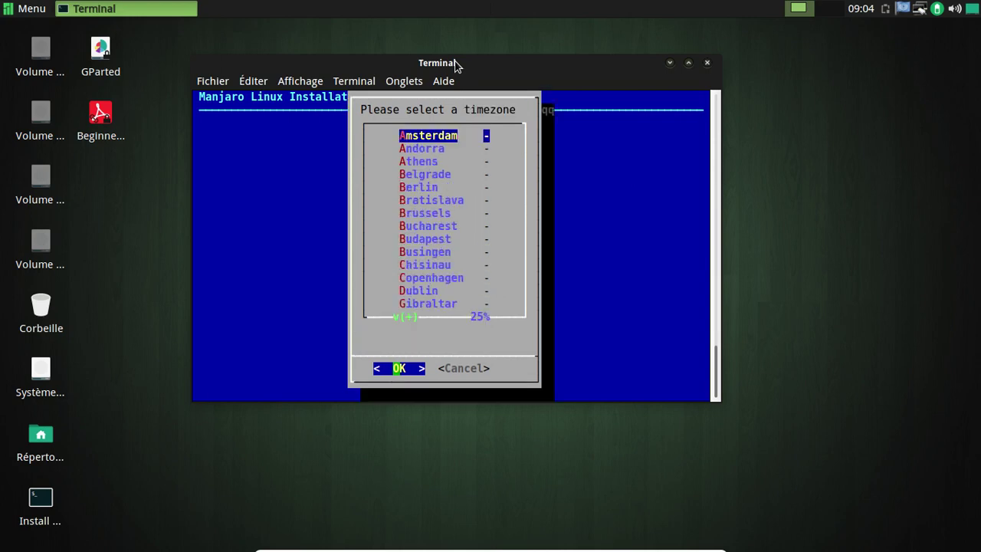
key("p")
key("Return")
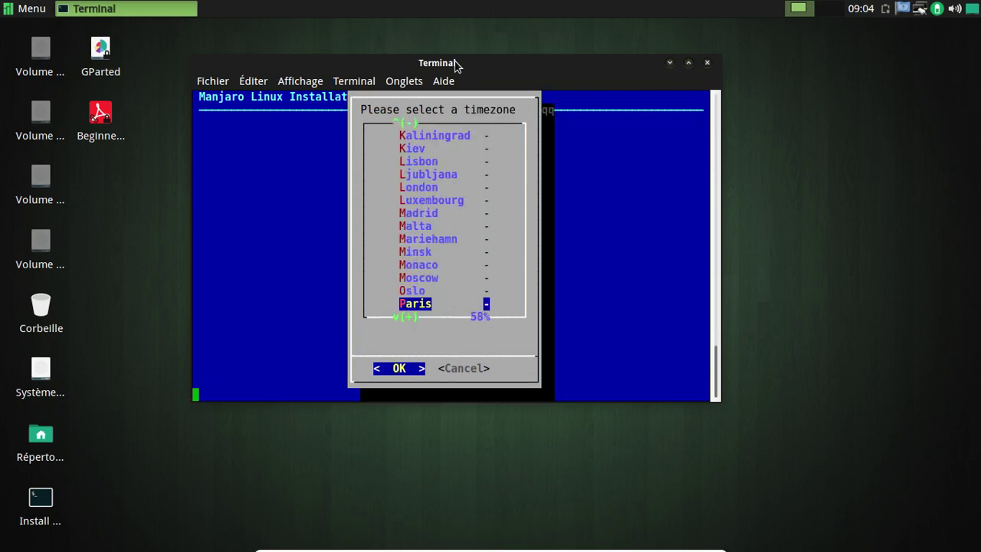
Confirm the selected Paris timezone and accept the proposed system time.
key("Return")
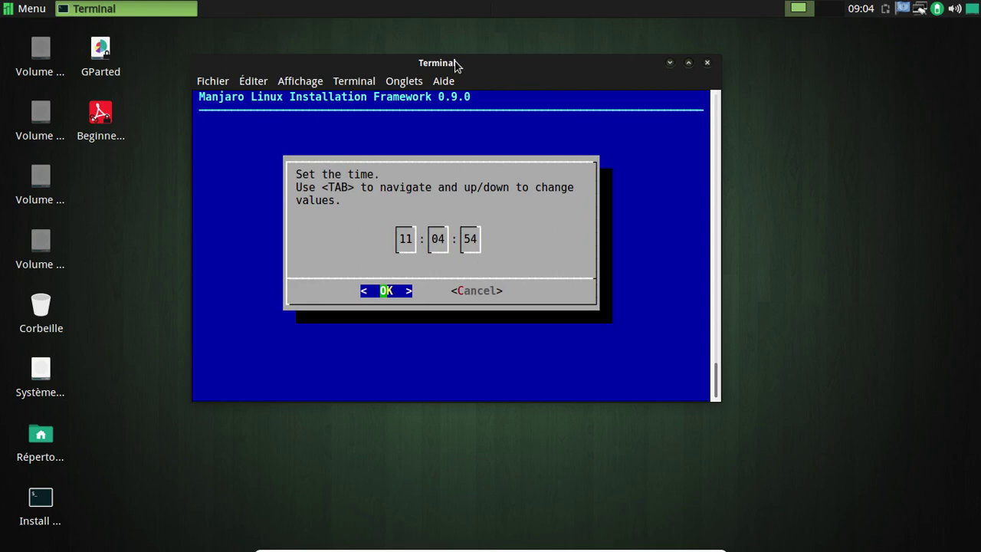
key("Return")
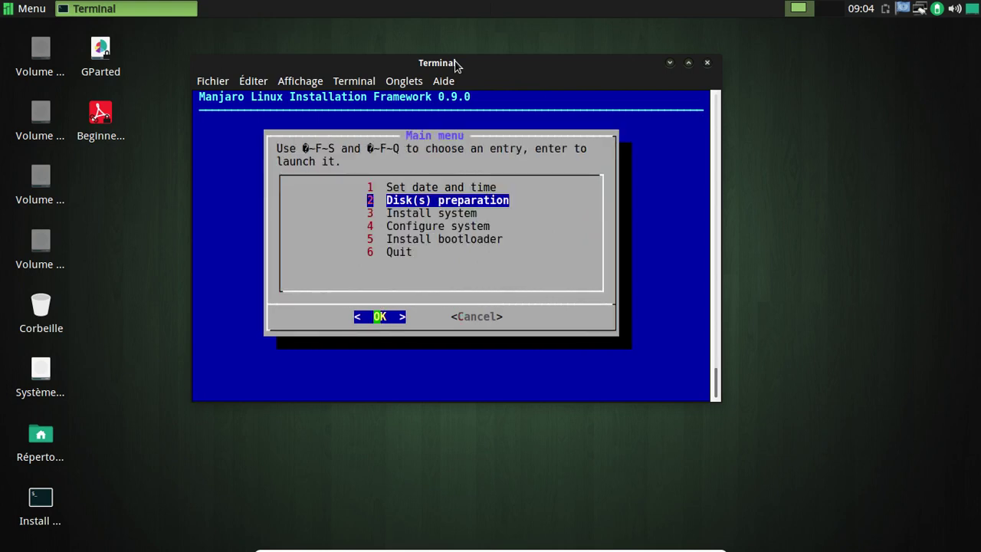
Start automatic disk preparation without a GUID partition table and accept 512 MB for the /boot partition.
key("Return")
key("Return")
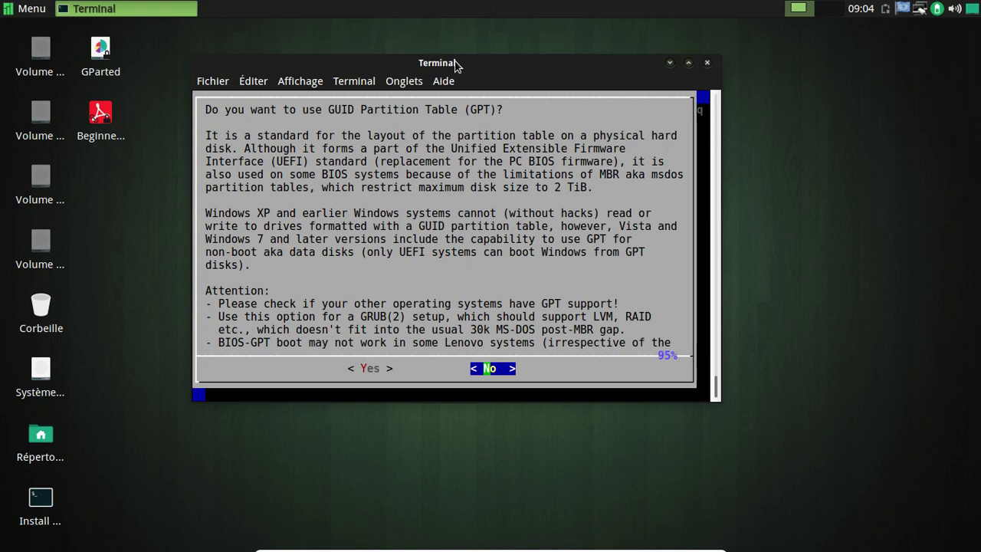
key("Return")
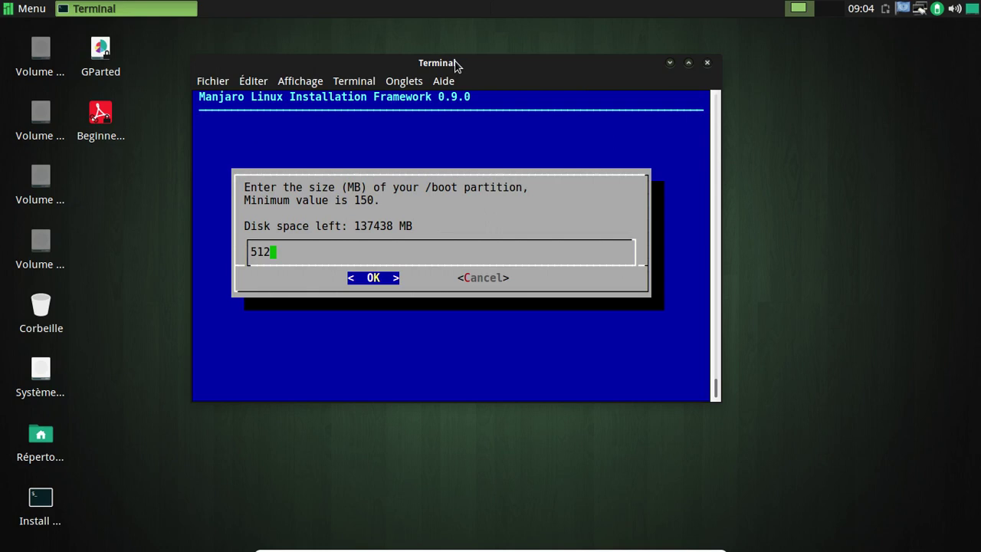
key("Return")
Set the swap partition size to 4096 MB.
key("BackSpace")
key("BackSpace")
key("BackSpace")
type("4096")
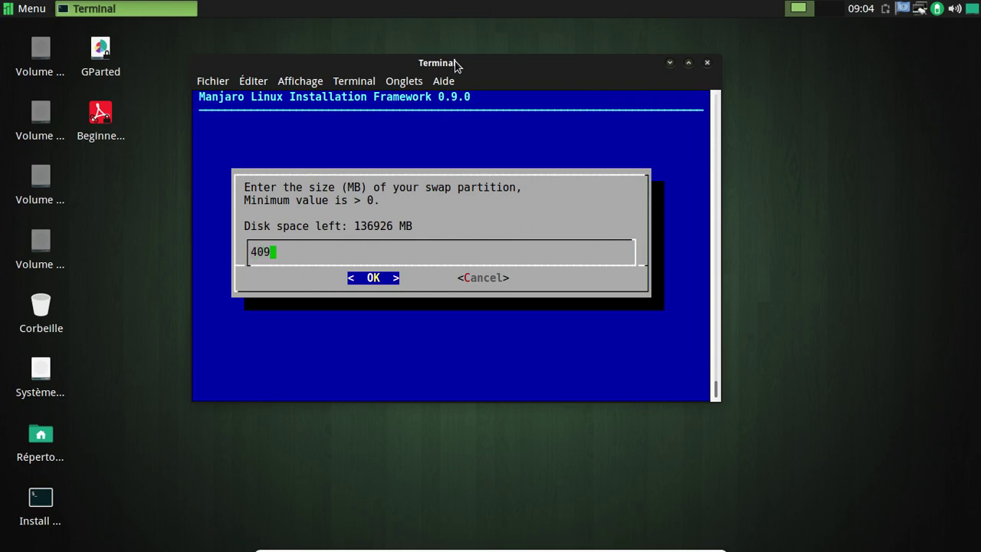
key("Return")
Set the / partition size to 20480 MB and leave the remaining disk space to /home.
key("BackSpace")
key("BackSpace")
key("BackSpace")
key("BackSpace")
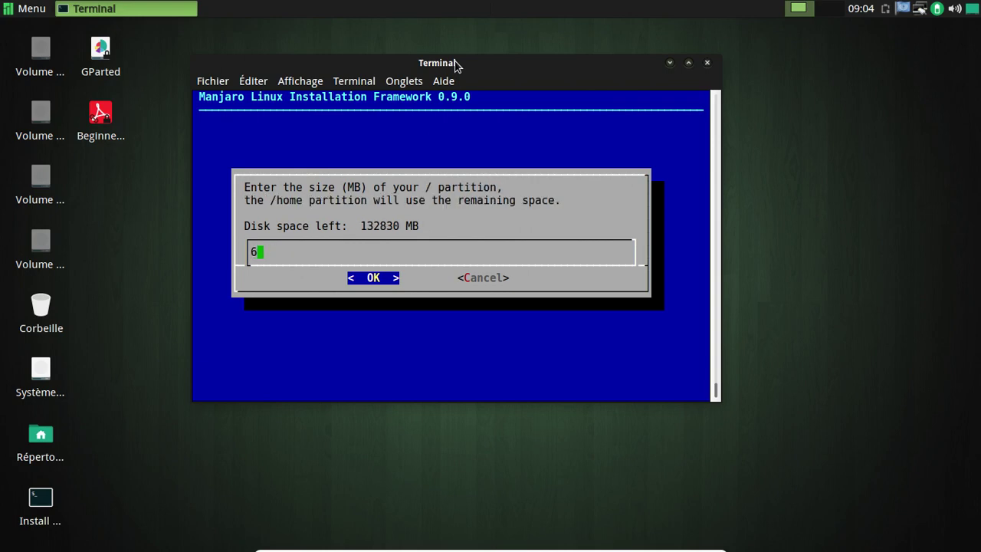
type("20480")
key("Return")
key("Return")
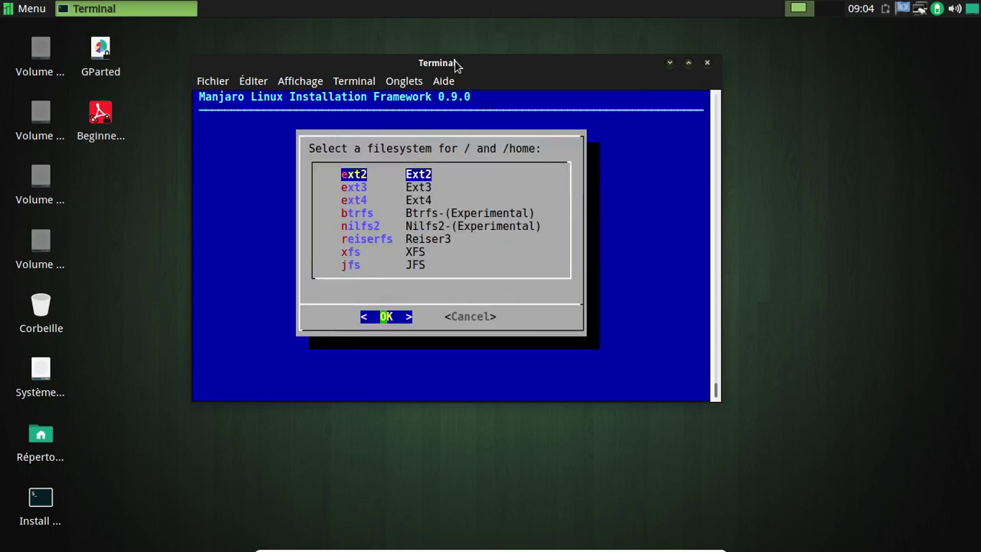
Choose ext4 as the filesystem for / and /home and confirm the choice.
key("Down")
key("Down")
key("Return")
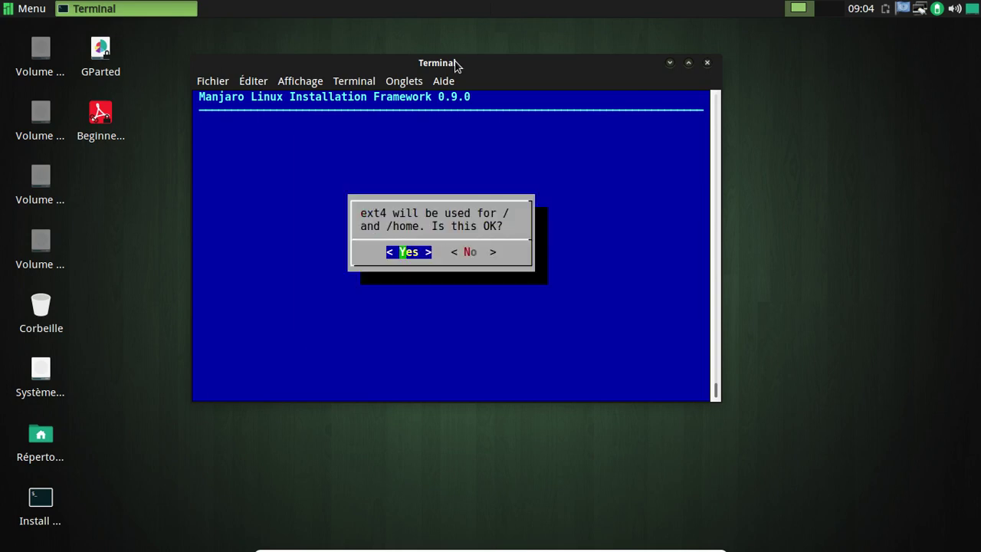
key("Return")
Confirm erasing /dev/sda completely and finish the disk preparation with the FSUUID device name scheme.
key("Left")
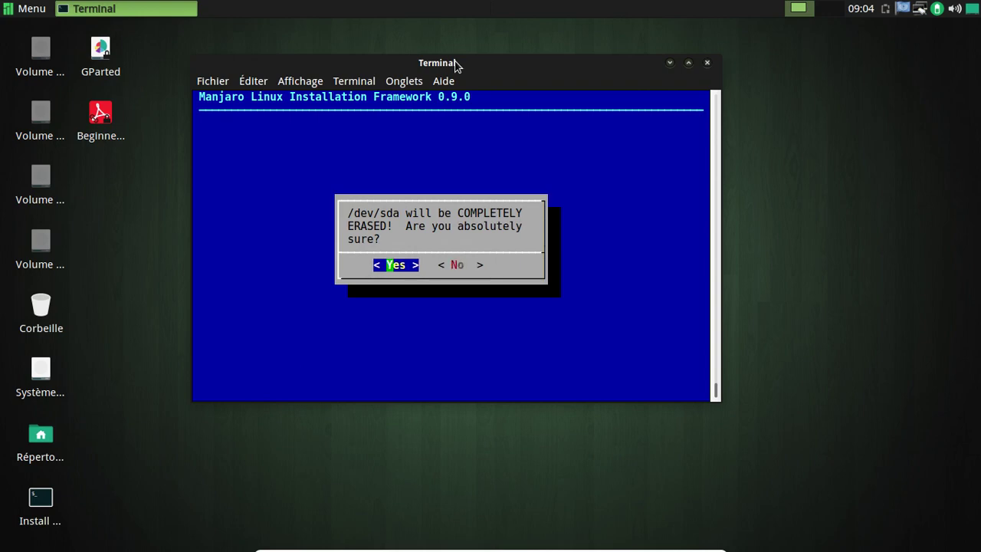
key("Return")
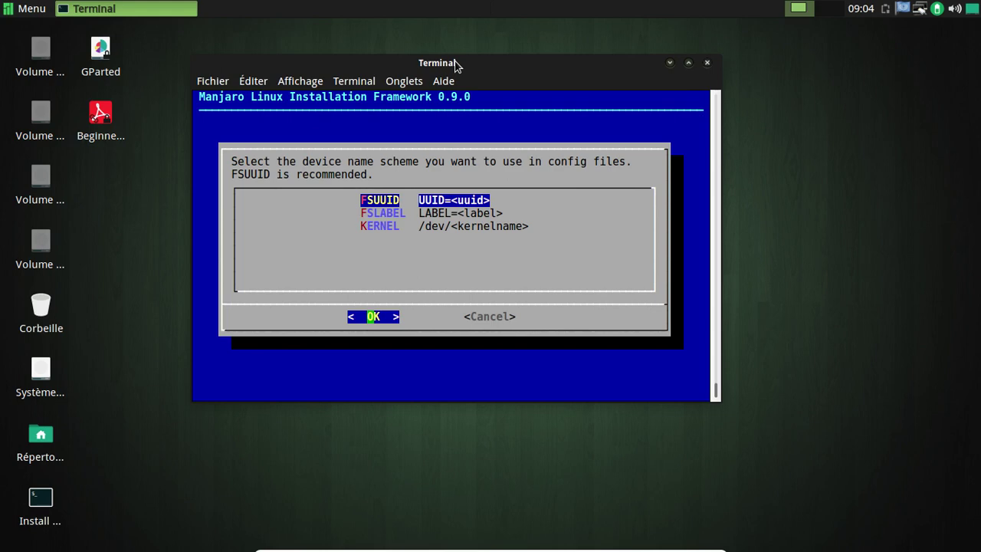
key("Return")
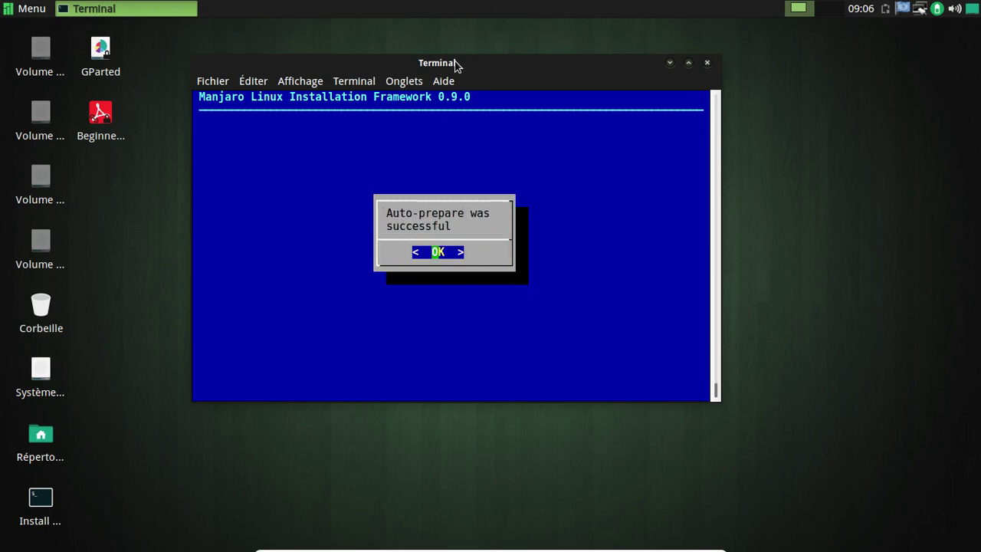
key("Return")
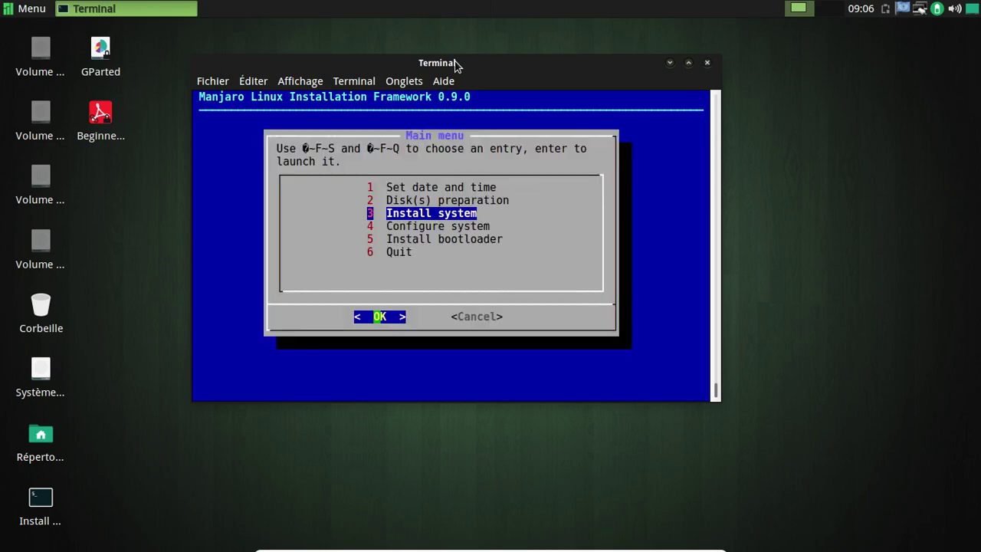
Install the system onto the prepared disk and continue past the installation summary.
key("Return")
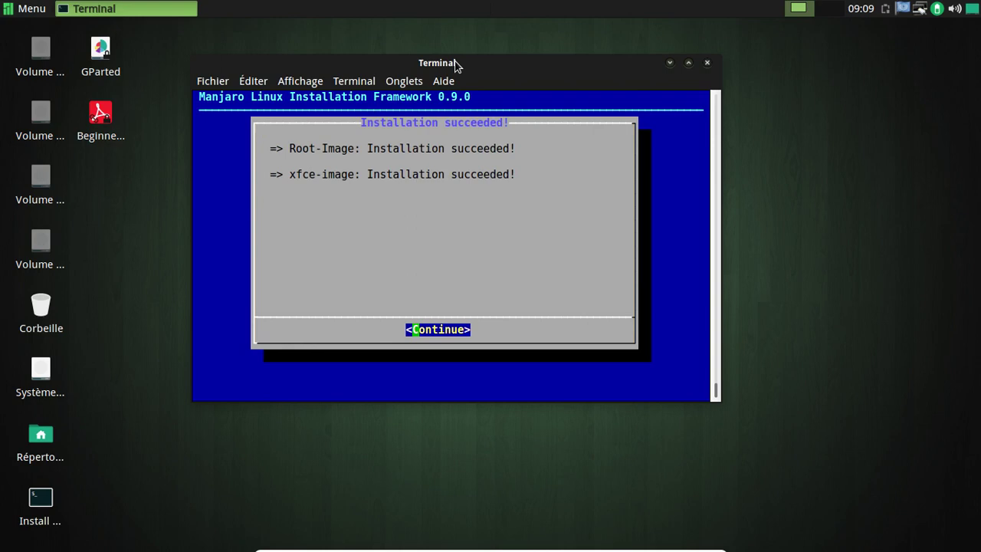
key("Return")
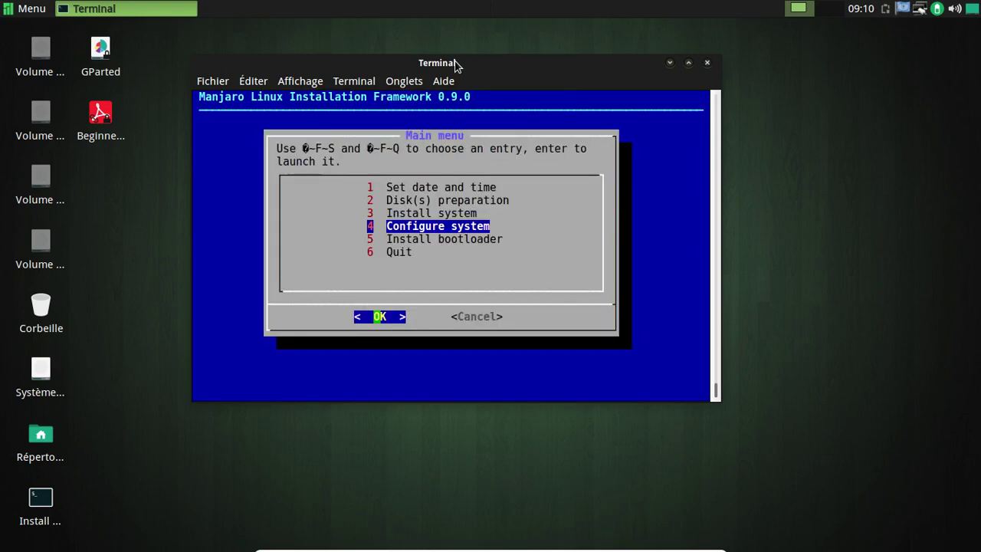
In the system configuration, set the root password and re-enter it for confirmation.
key("Return")
key("Return")
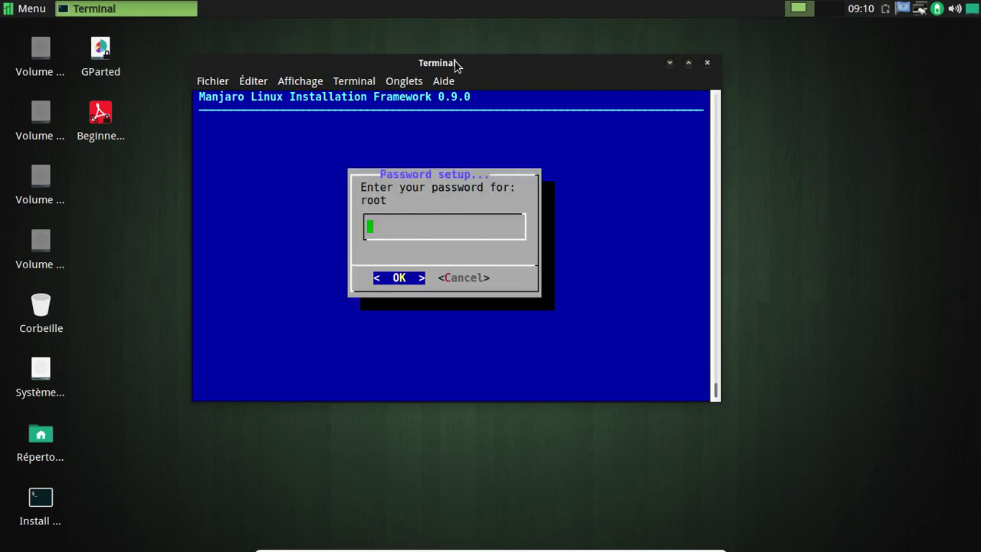
type("********")
key("Return")
type("**")
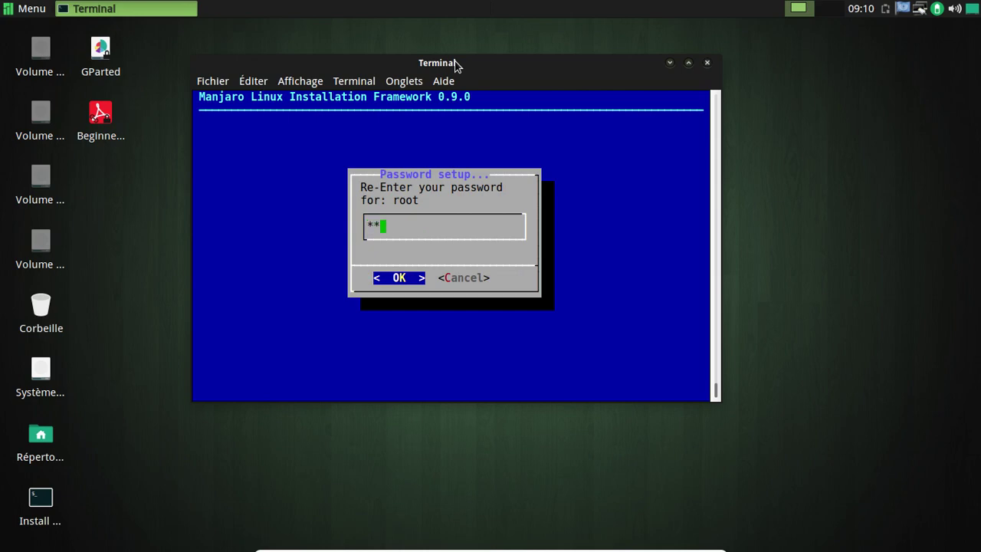
type("******")
key("Return")
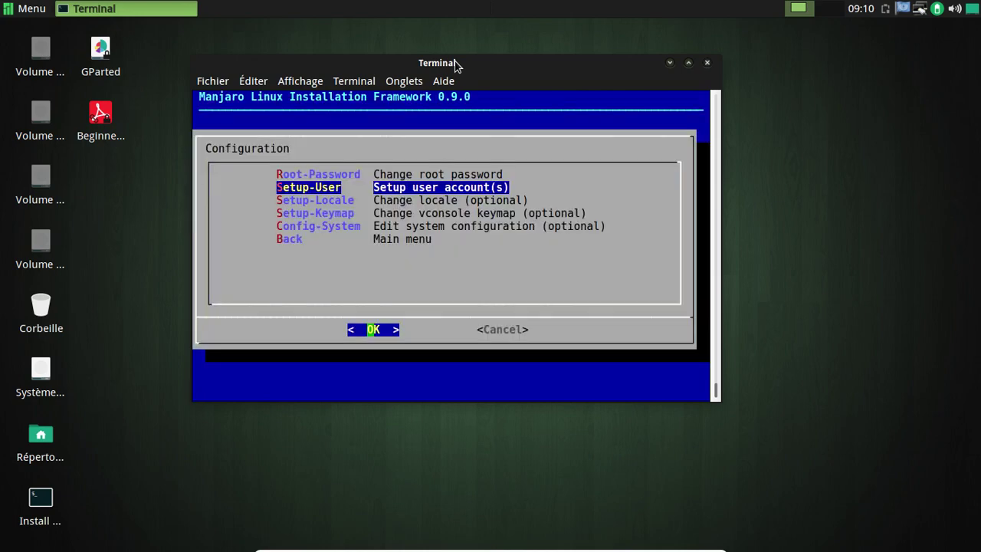
Create a user account with the user's account name, then enter and confirm the account password.
key("Return")
type("fred")
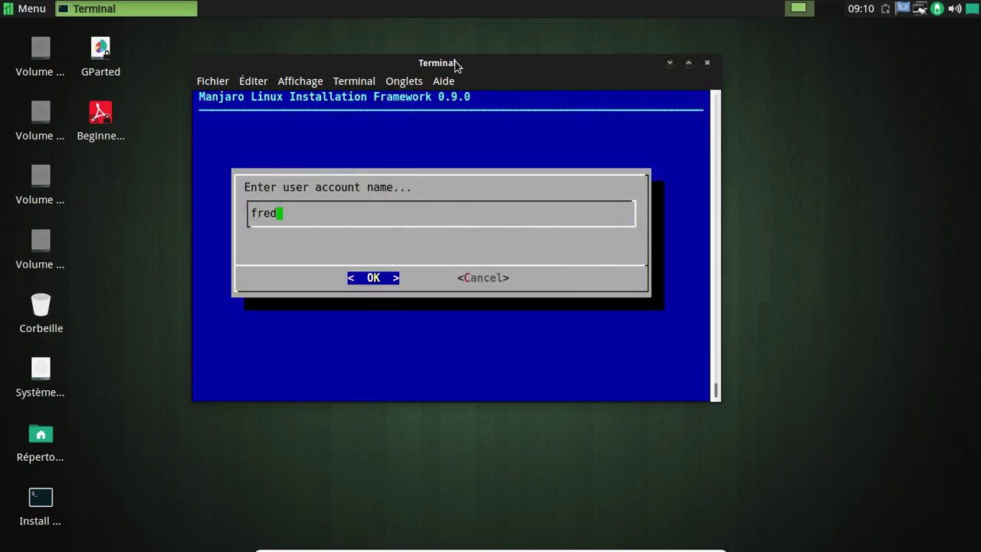
key("Return")
key("Return")
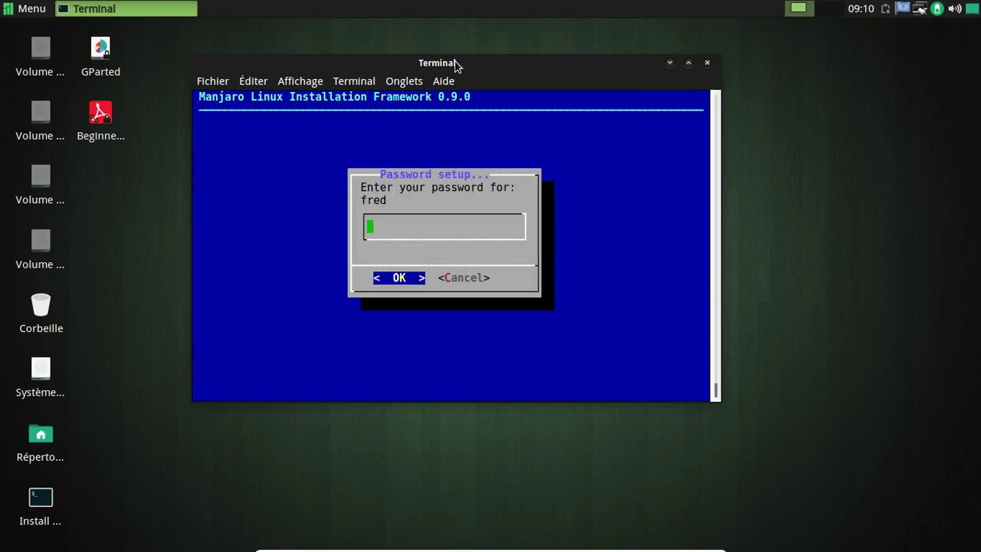
type("*********")
key("Return")
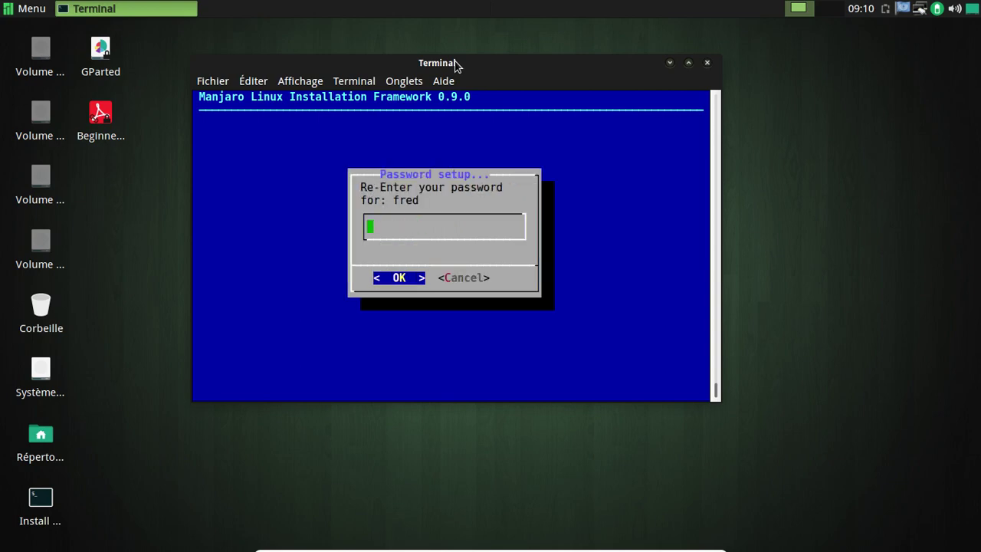
type("*********")
key("Return")
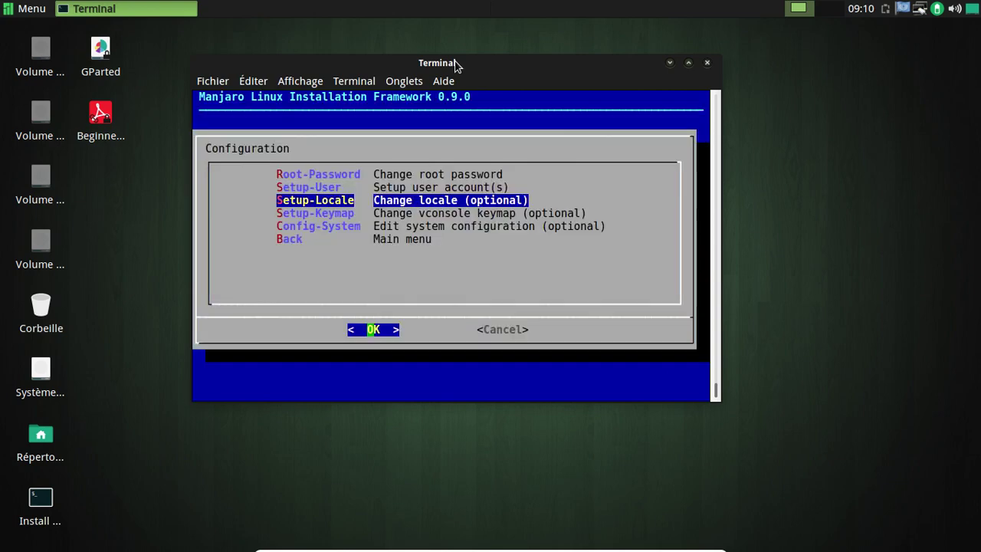
Set the vconsole keymap to the French entry following fr-latin1.map.gz and return to the configuration list.
key("Down")
key("Return")
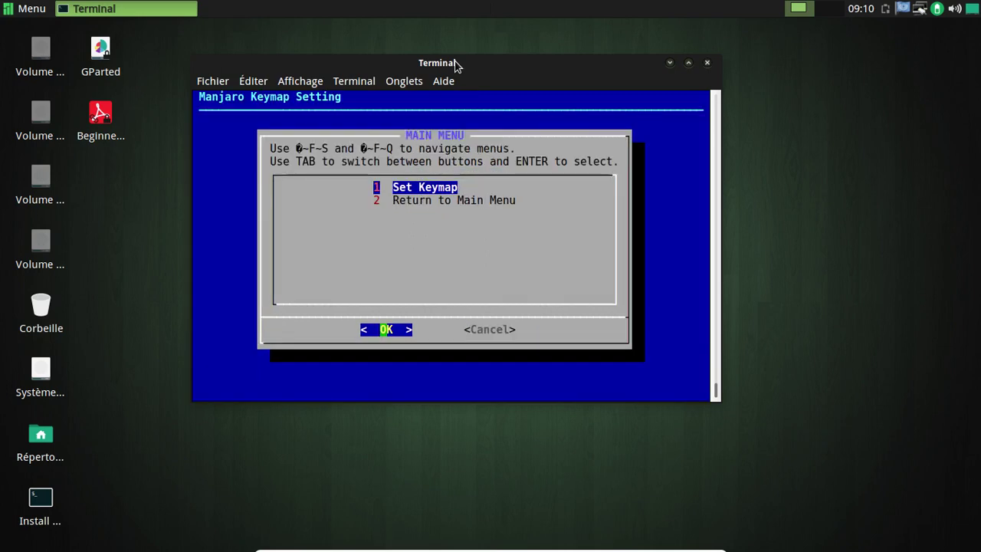
key("Return")
key("f")
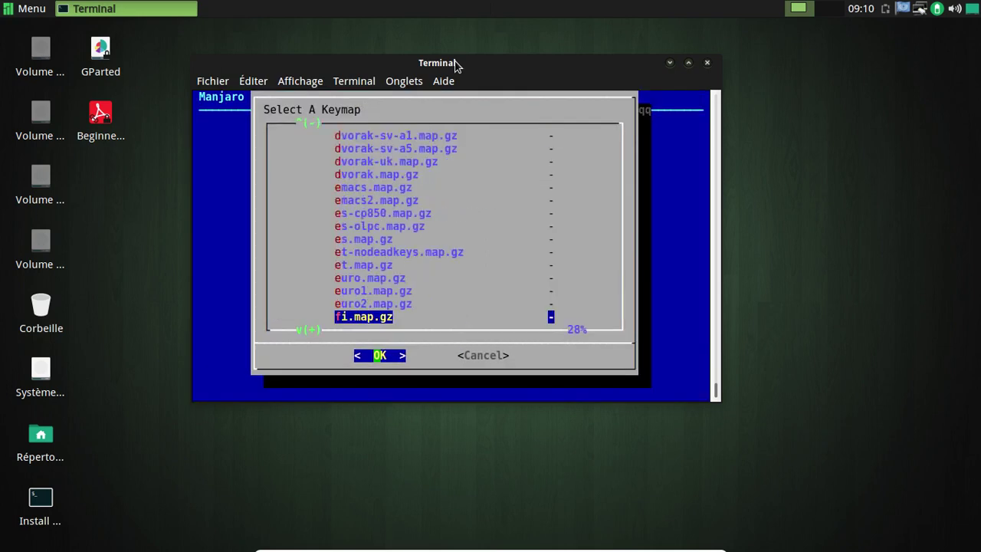
key("f")
key("f")
key("f")
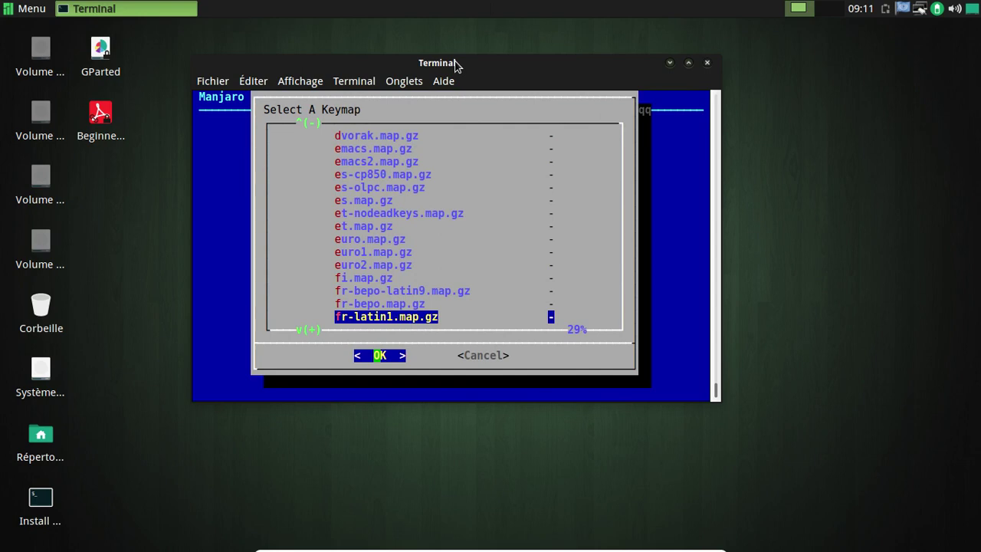
key("f")
key("Return")
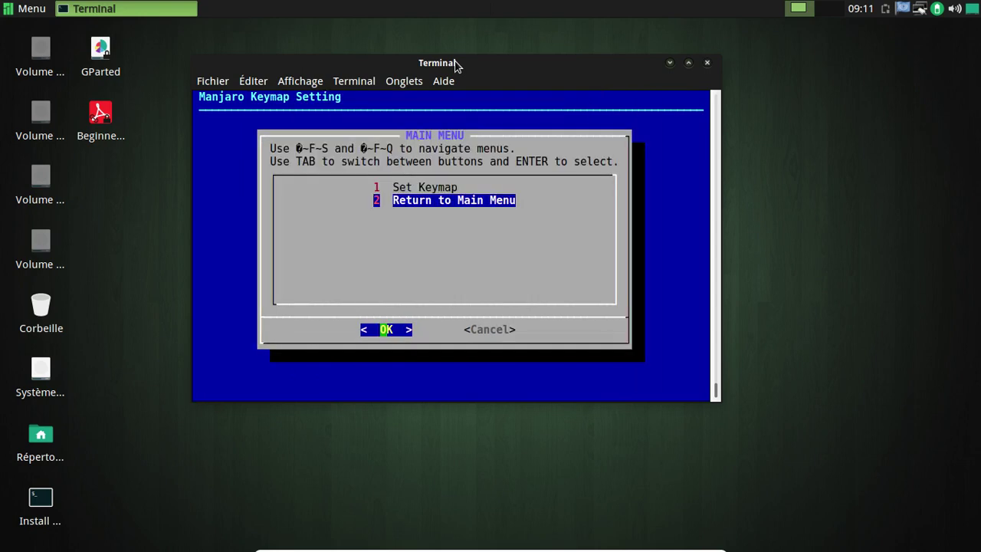
key("Return")
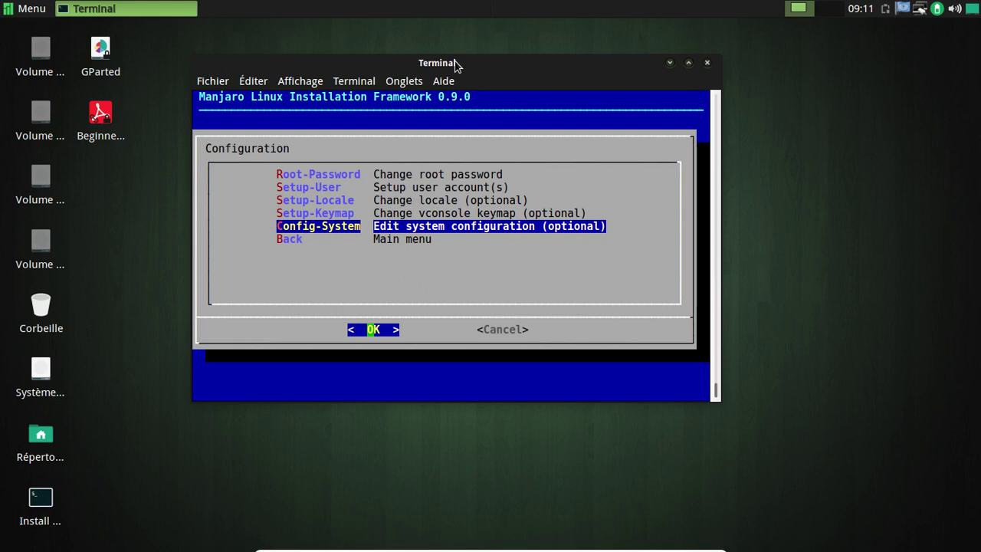
Set the system locale to the French UTF-8 entry following fr_CH.UTF-8 and return to the configuration list.
key("Up")
key("Up")
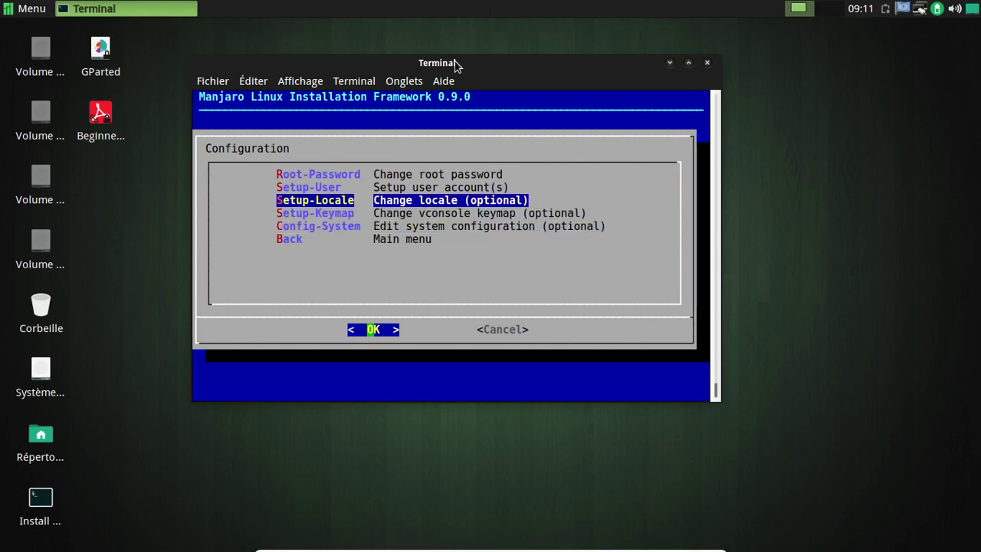
key("Return")
key("Return")
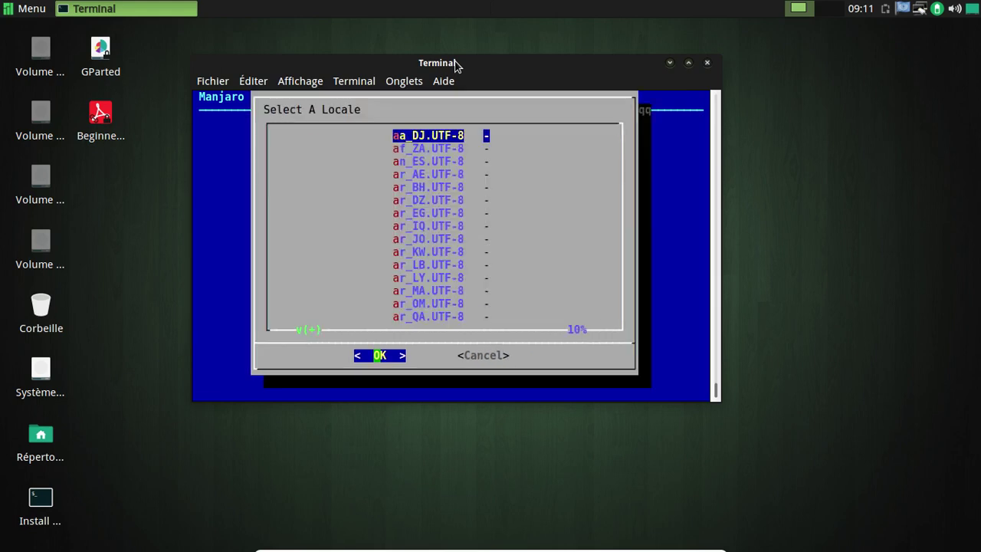
key("f")
key("f")
key("f")
key("f")
key("f")
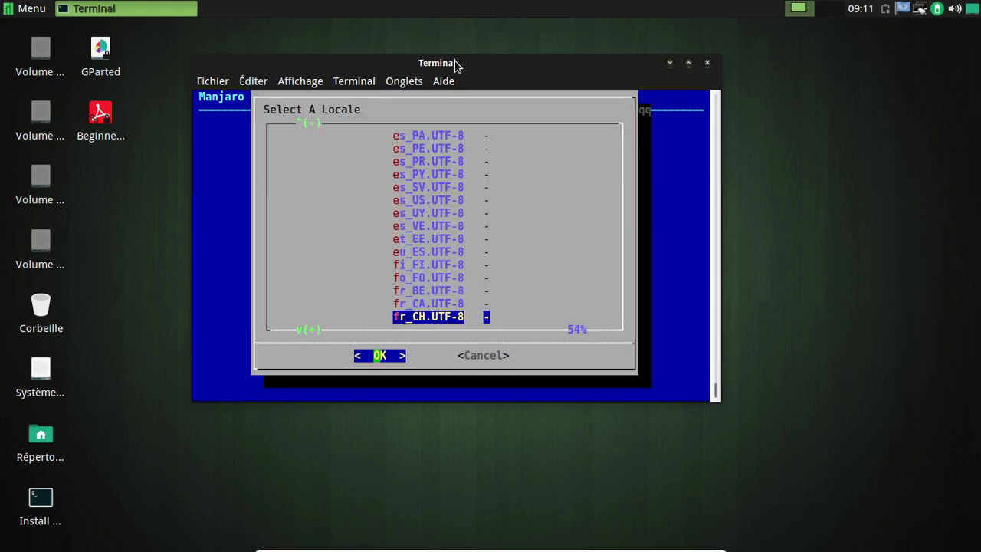
key("f")
key("Return")
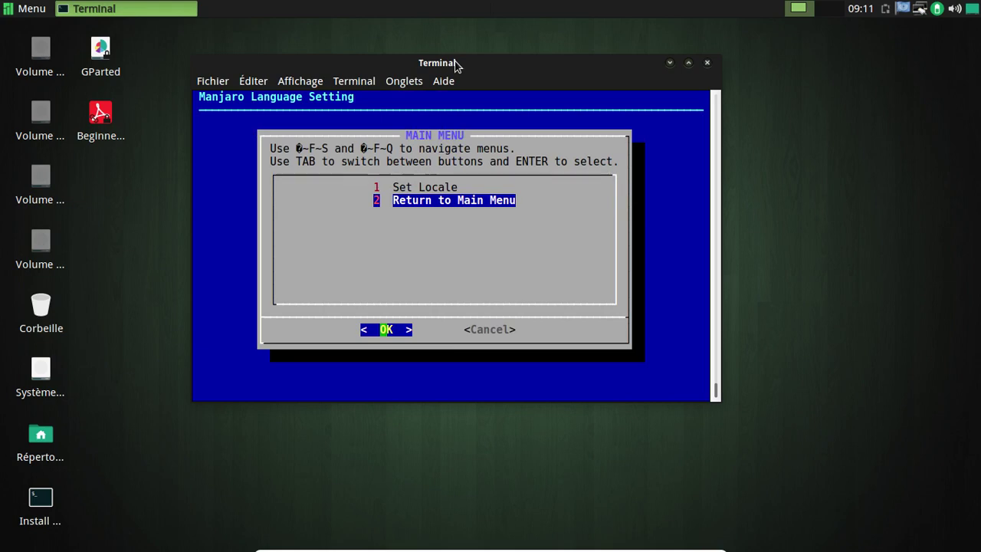
key("Return")
Open the /etc/conf.d/hostname file for editing from the system configuration files.
key("Down")
key("Return")
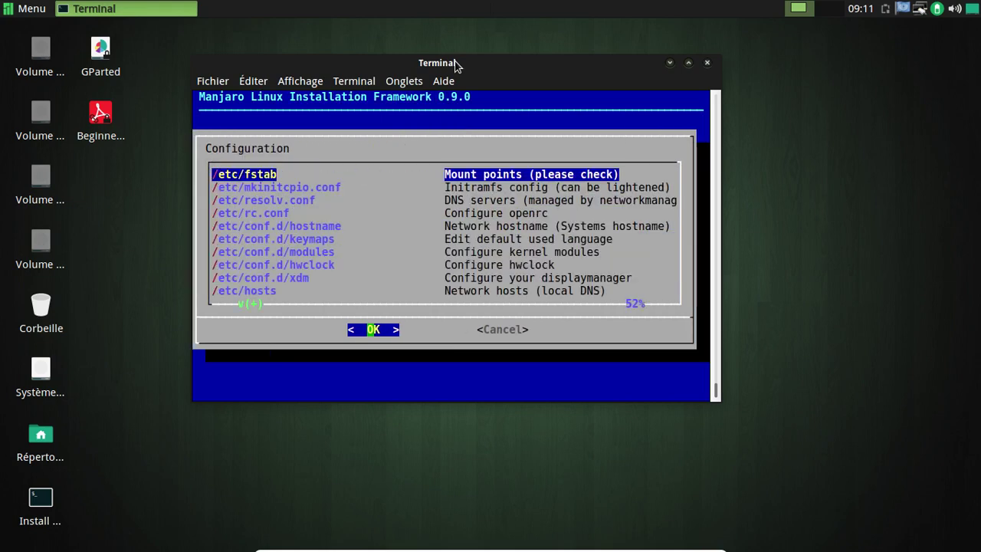
key("Down")
key("Down")
key("Down")
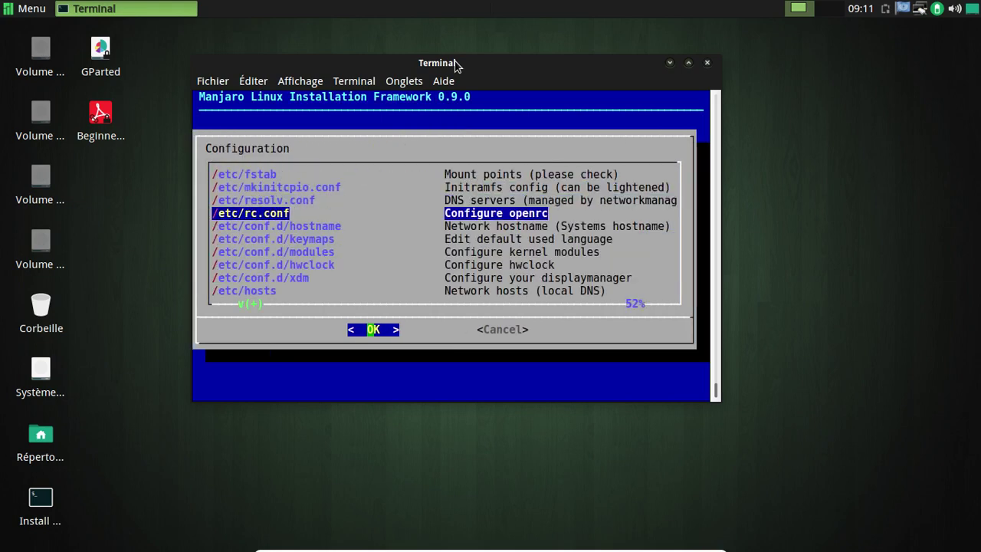
key("Down")
key("Return")
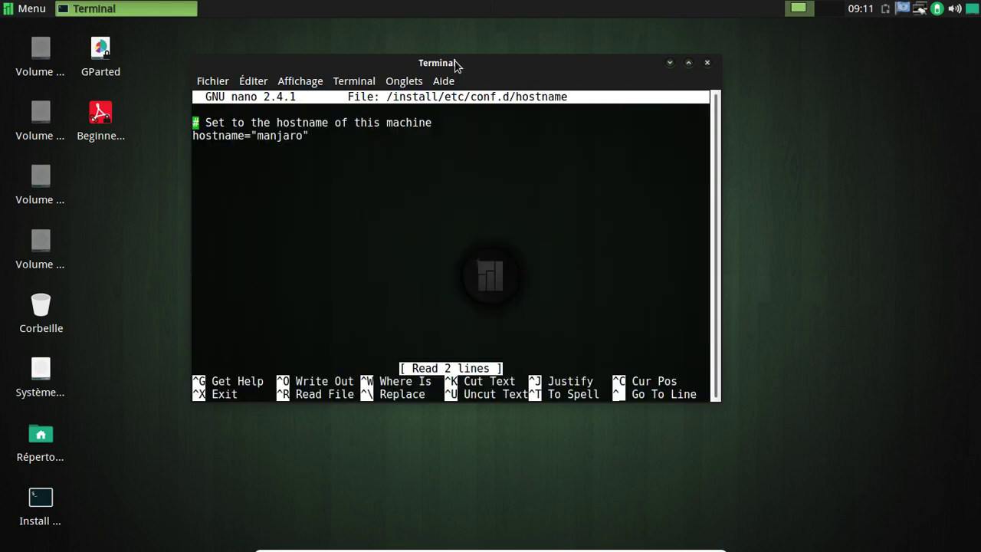
Prefix the manjaro hostname with the owner's nickname and a hyphen, append "-openrc" to it, and save the file.
key("Down")
key("End")
key("Left")
key("Left")
key("Left")
key("Left")
key("Left")
key("Left")
key("Left")
key("Left")
type("fredo-")
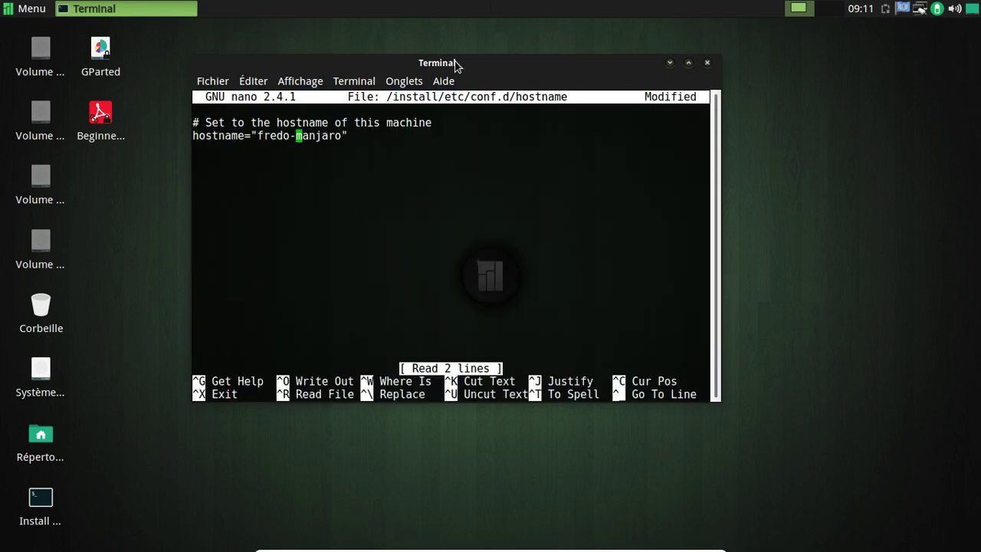
key("End")
key("Left")
type("-openrc")
key("ctrl+x")
key("y")
key("Return")
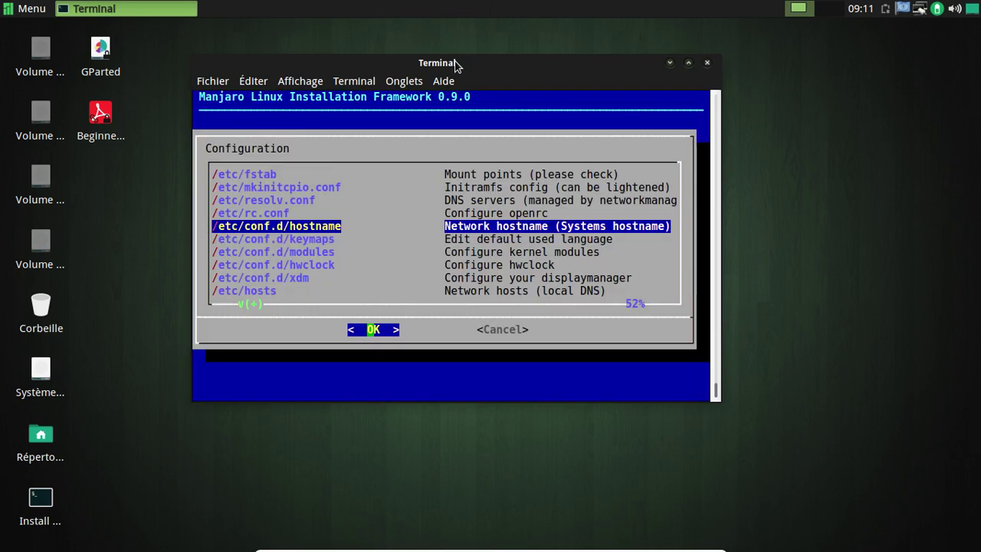
Open the /etc/locale.gen system languages file for editing from the configuration file list.
key("Down")
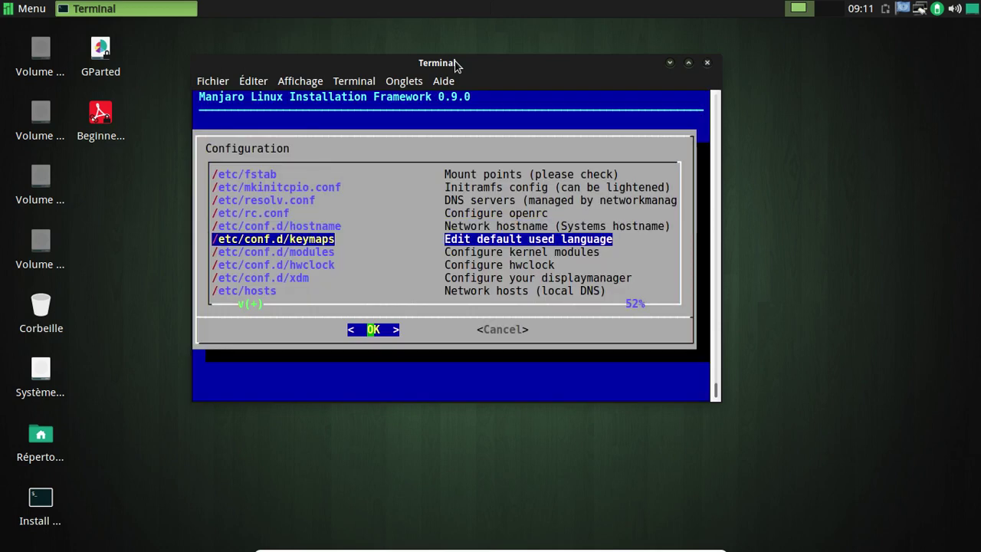
key("Down")
key("Down")
key("Down")
key("Down")
key("Down")
key("Down")
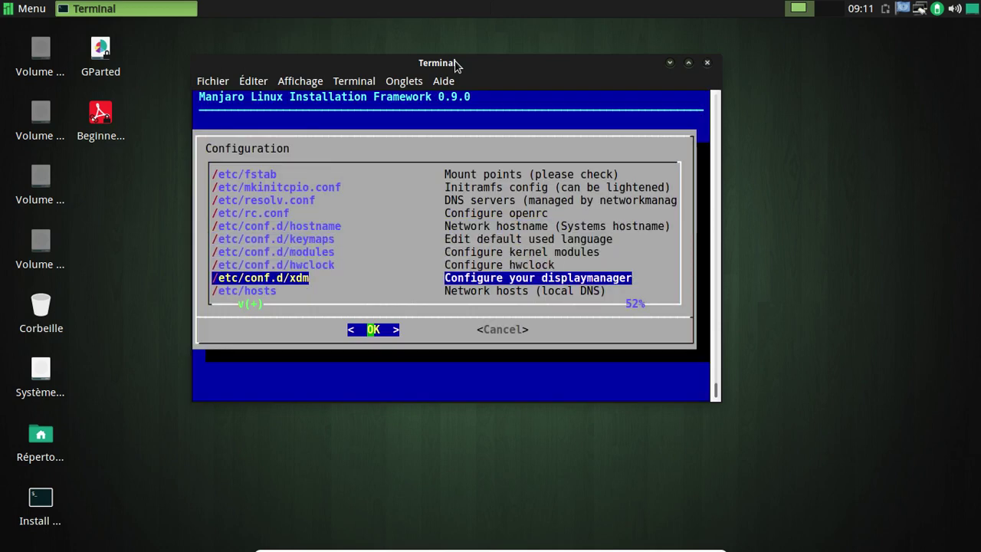
key("Down")
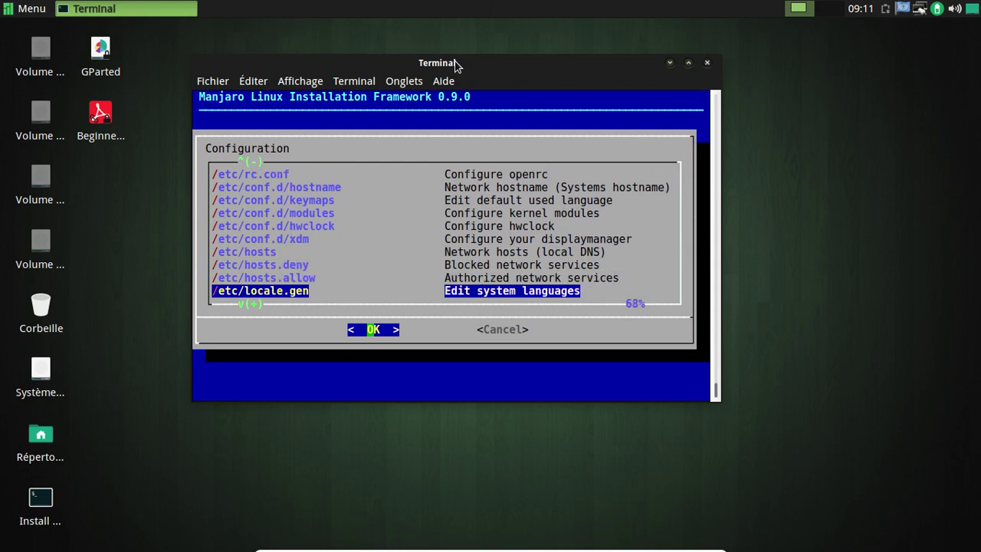
key("Return")
Comment out an active en_US locale entry in locale.gen with a leading #.
key("Page_Down")
key("Page_Down")
key("Page_Down")
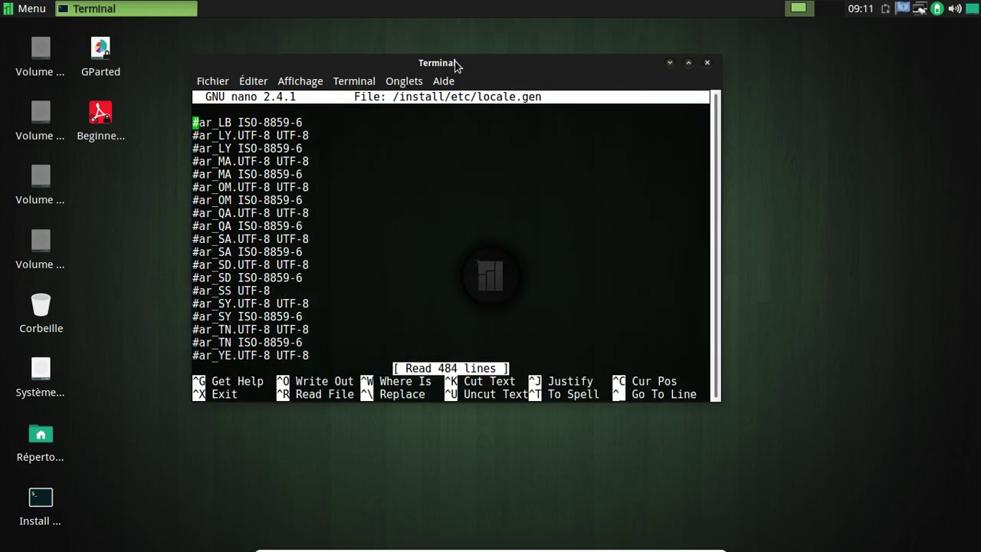
key("Page_Down")
key("Page_Down")
key("Page_Down")
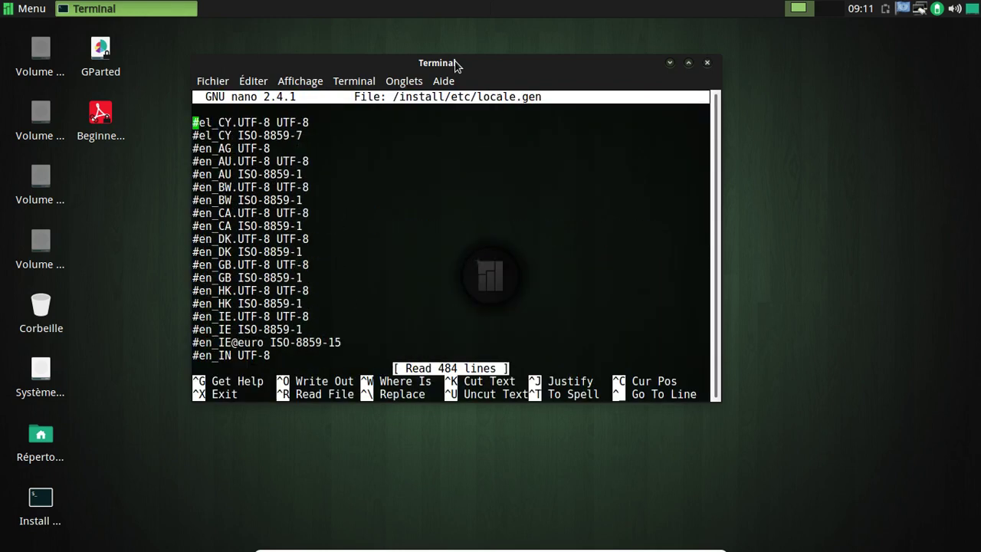
key("Page_Up")
key("Down")
key("Down")
key("Page_Down")
key("Page_Down")
key("Down")
key("Down")
key("Down")
key("Down")
key("Down")
key("Down")
key("Down")
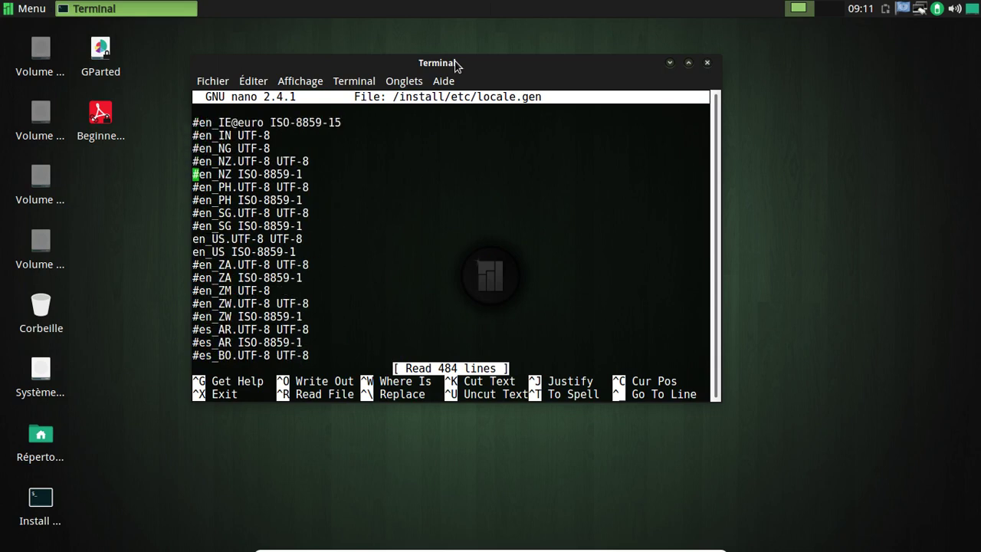
key("Down")
key("Down")
key("Down")
type("#")
Check the French locale entries in locale.gen, then save the file and return to the configuration list.
key("Page_Down")
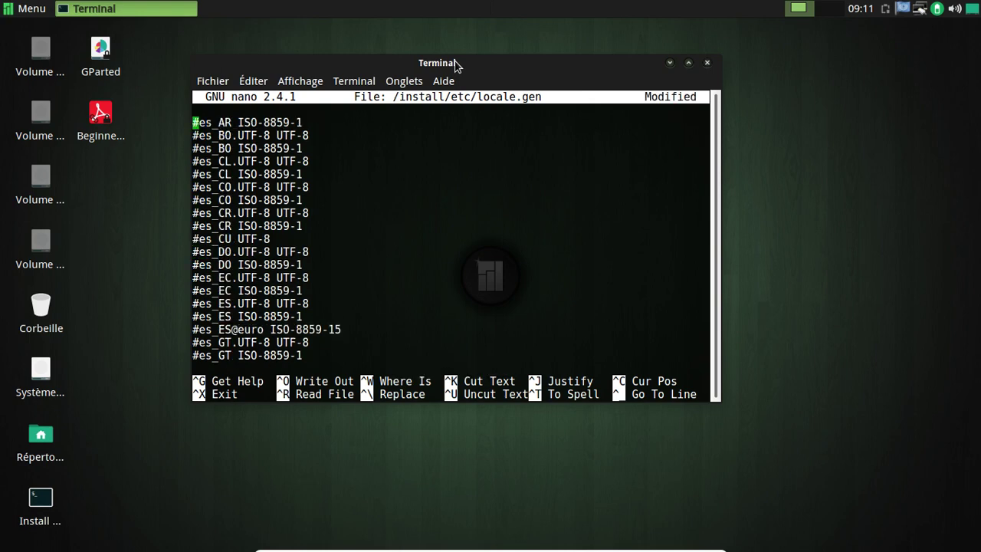
key("Page_Down")
key("Page_Down")
key("Page_Down")
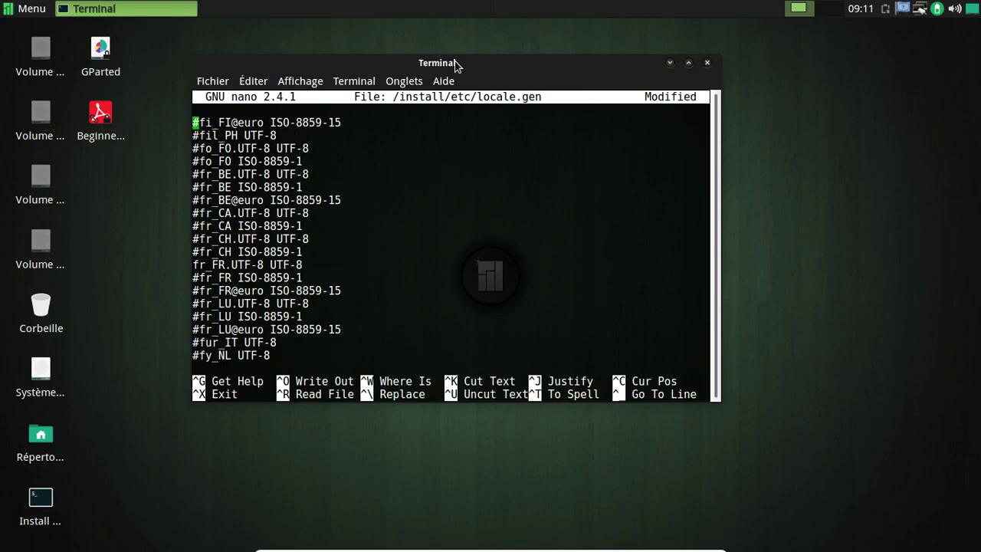
key("ctrl+x")
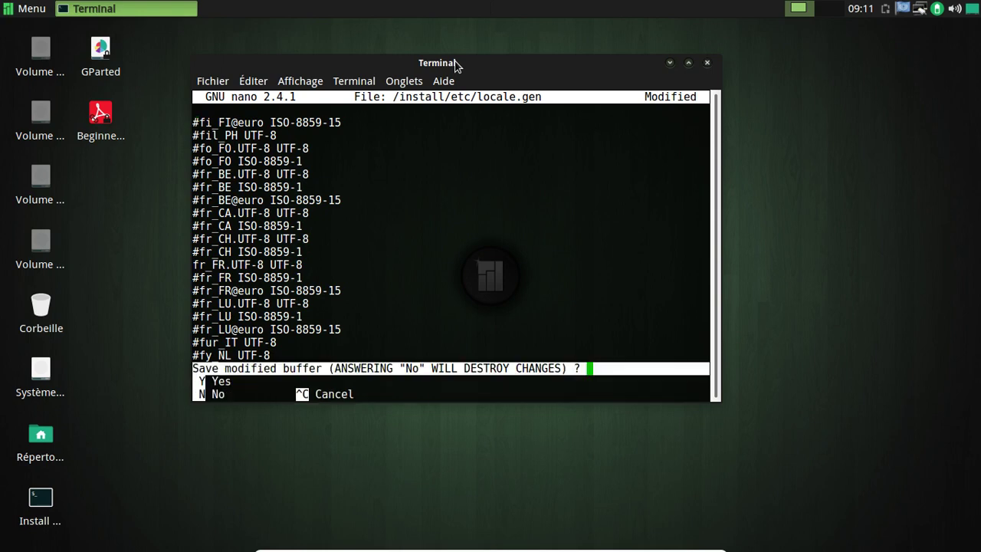
key("y")
key("Return")
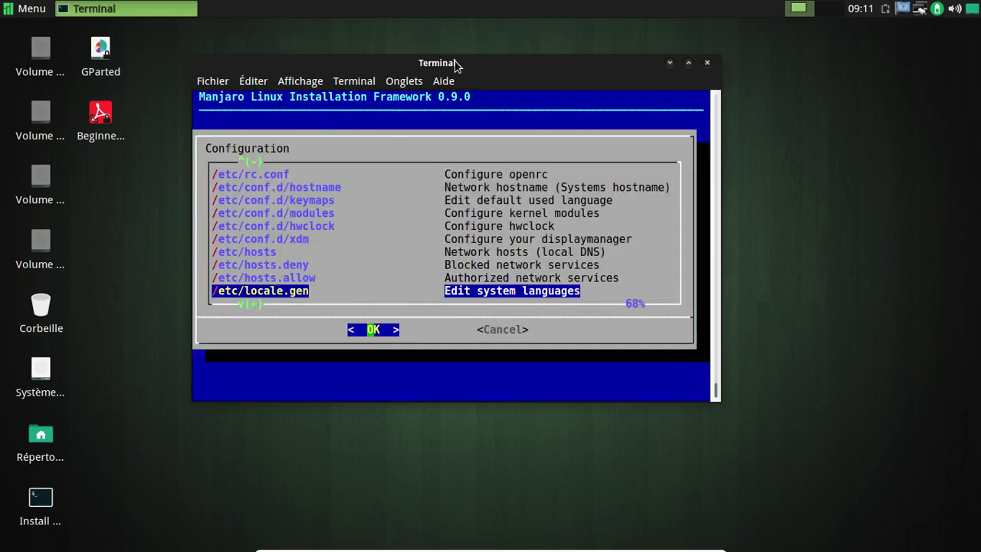
Leave the configuration file list with Back and return to the installer's main menu.
key("Down")
key("Down")
key("Down")
key("Down")
key("Down")
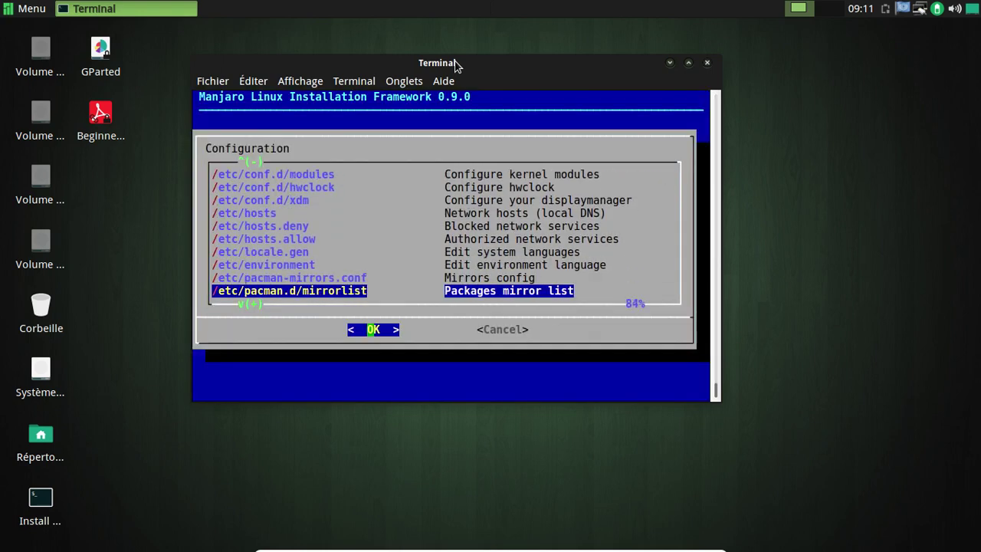
key("Down")
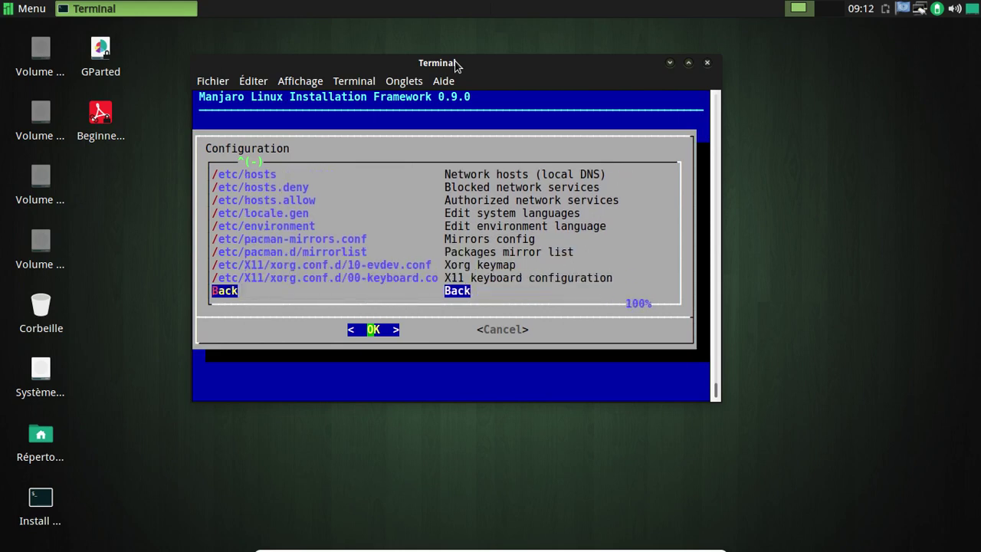
key("Return")
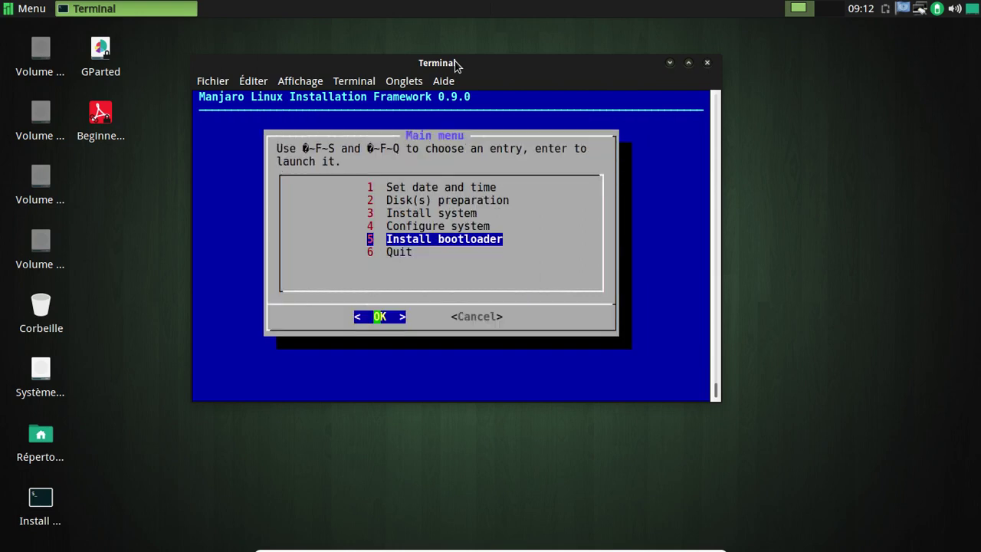
Install the GRUB(2) BIOS bootloader on /dev/sda and return to the main menu.
key("Return")
key("Return")
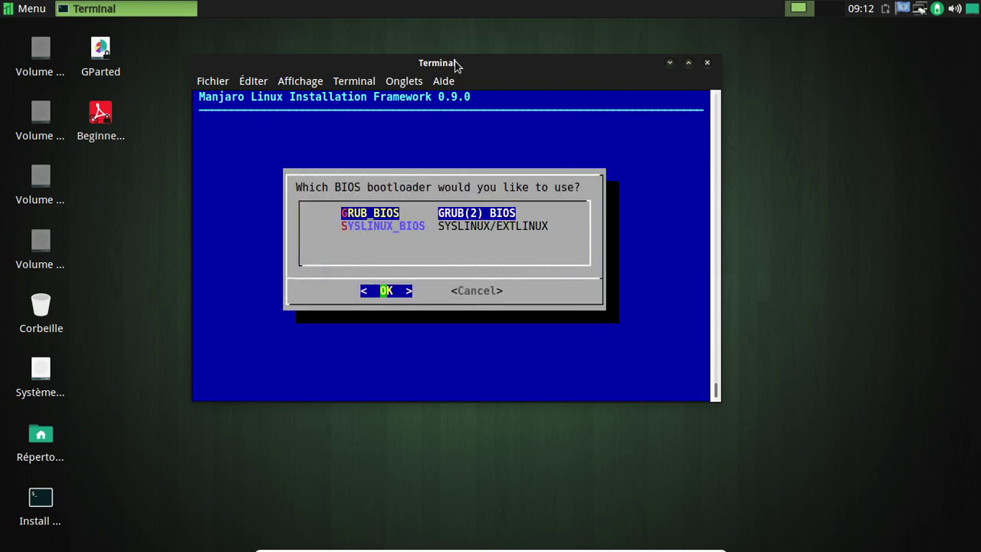
key("Return")
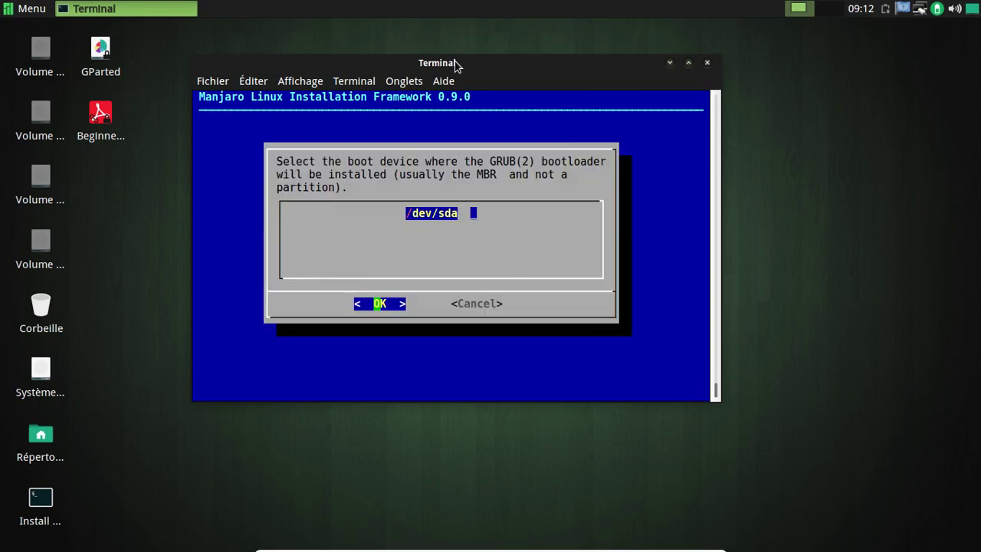
key("Return")
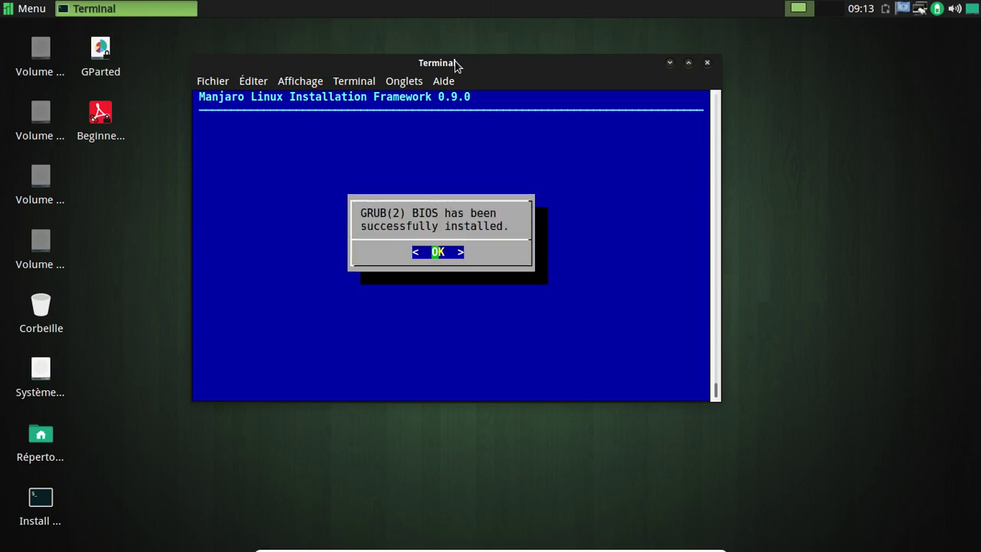
key("Return")
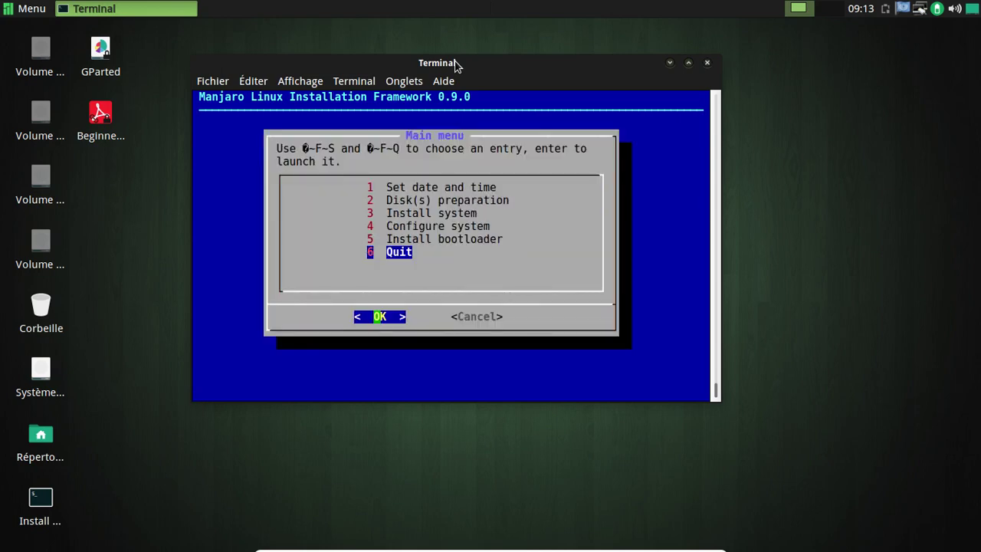
Quit the installer and restart the machine into the default Manjaro Linux boot entry.
key("Return")
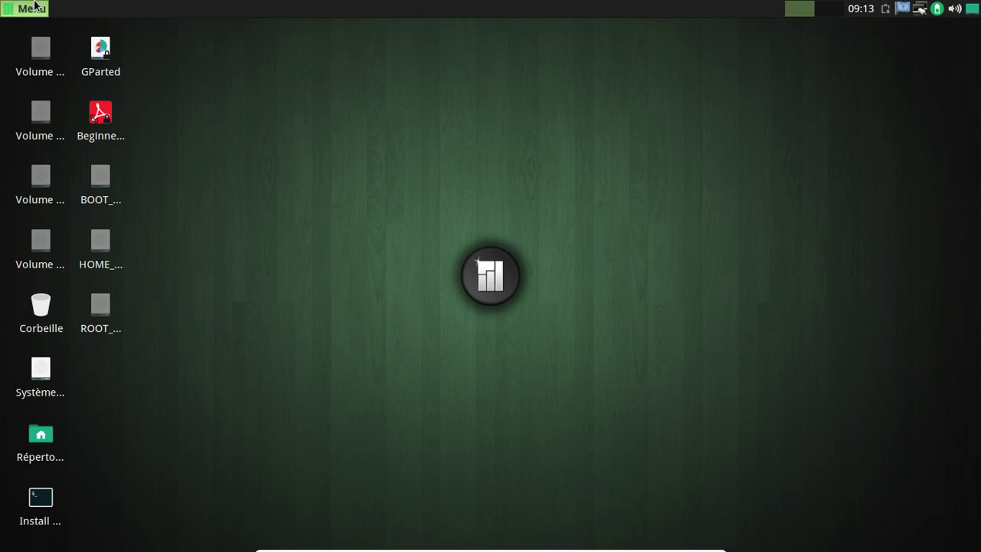
left_click(35, 7)
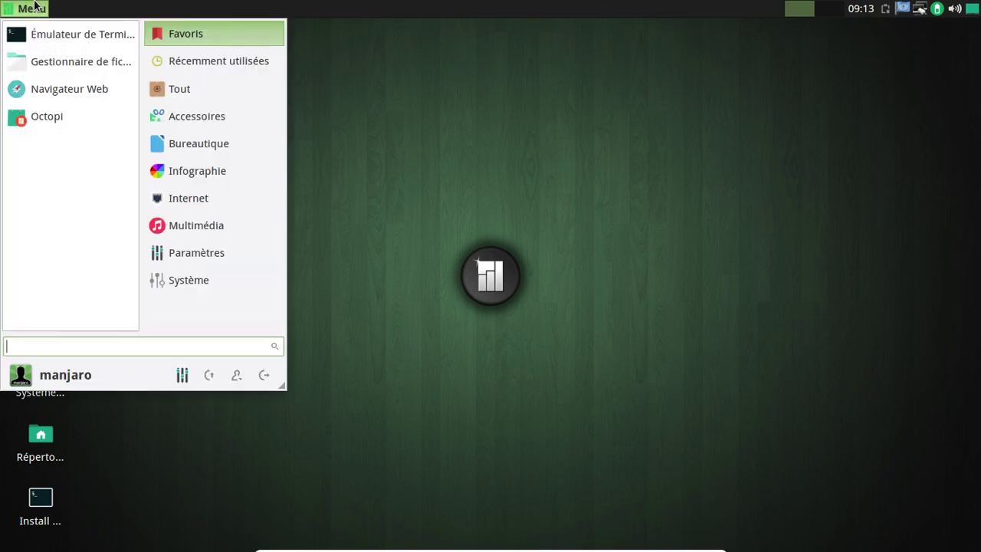
left_click(264, 376)
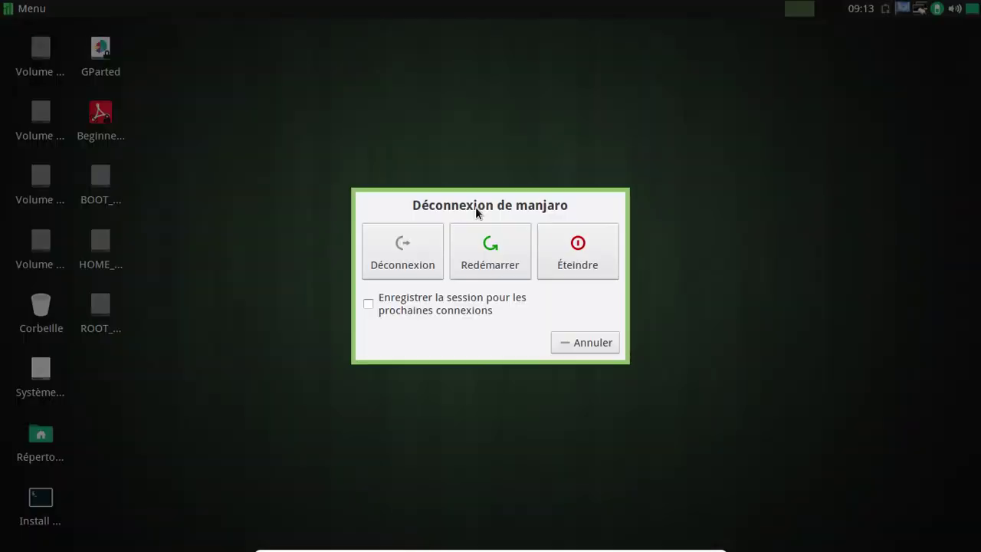
left_click(479, 253)
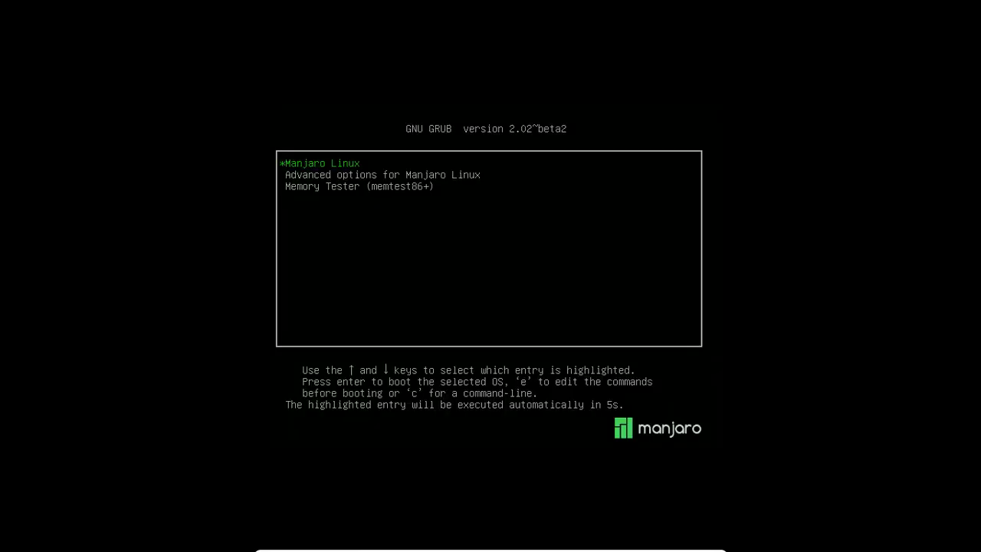
key("Return")
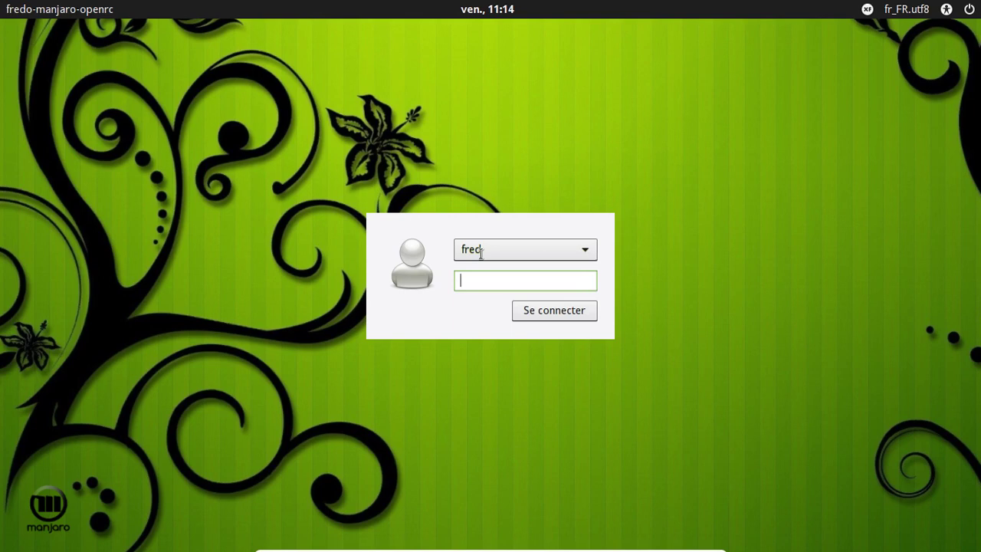
Log in to the installed system with the account password and dismiss the Octopi update notification.
type("********")
key("Return")
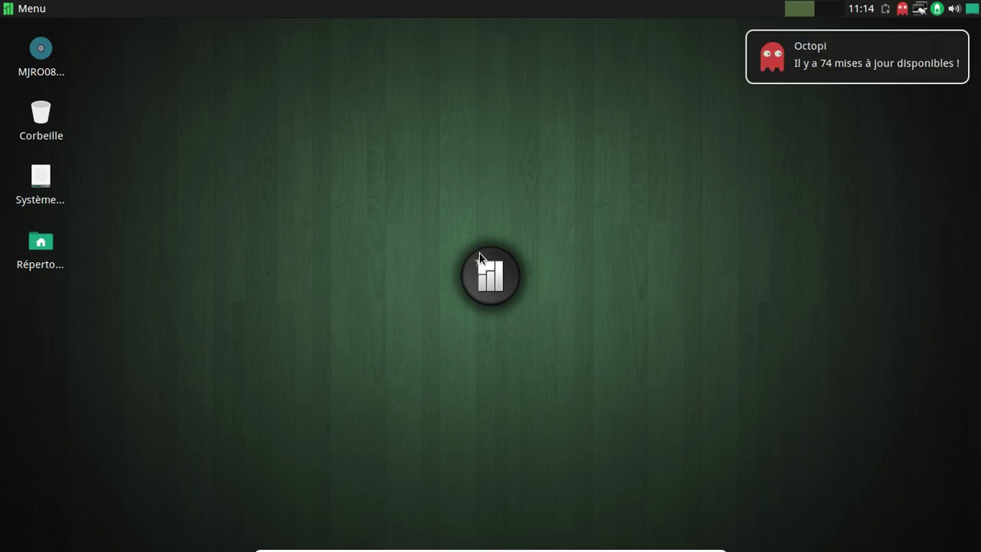
left_click(955, 49)
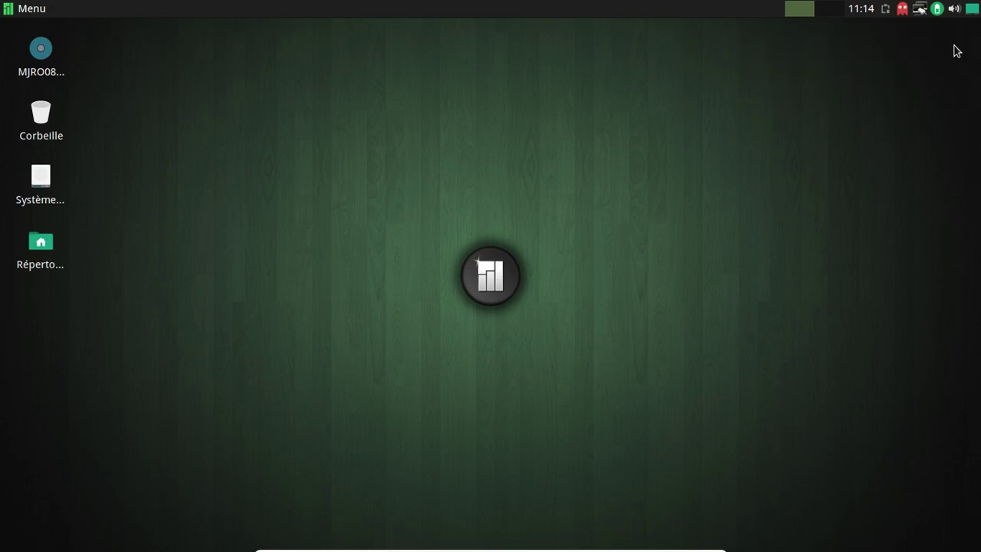
Open the Manjaro folder of the home directory in the file manager, with its window moved toward the desktop centre.
left_click(17, 10)
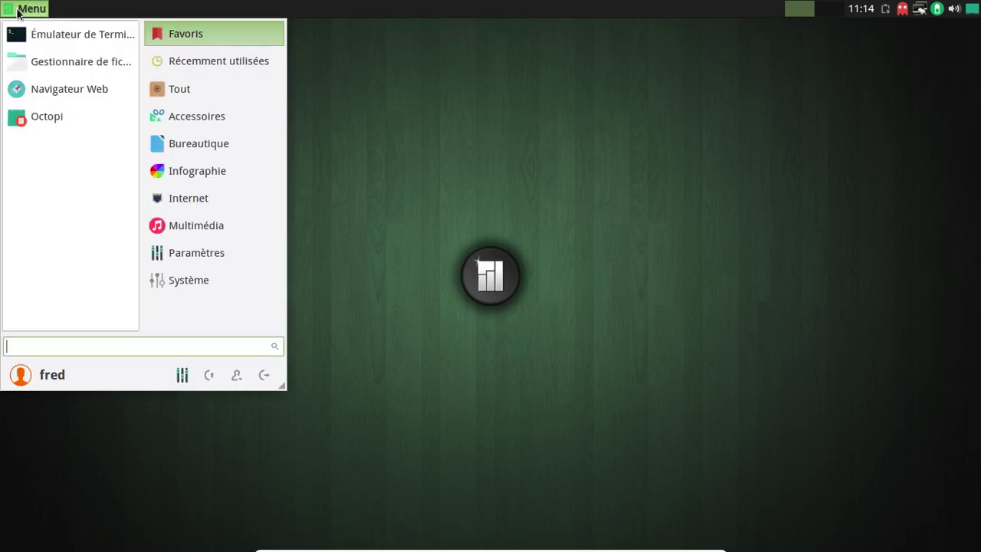
left_click(108, 56)
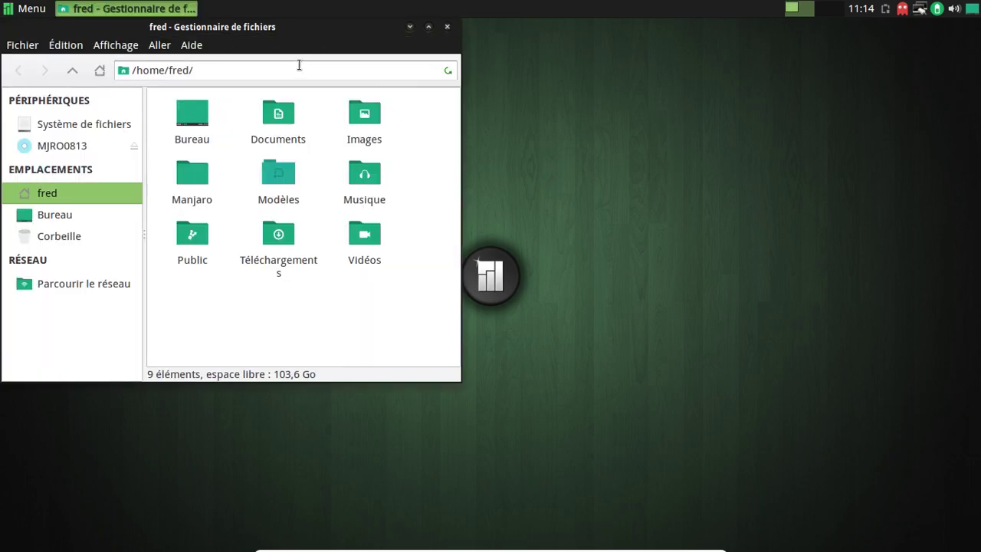
left_click_drag(283, 33, 503, 59)
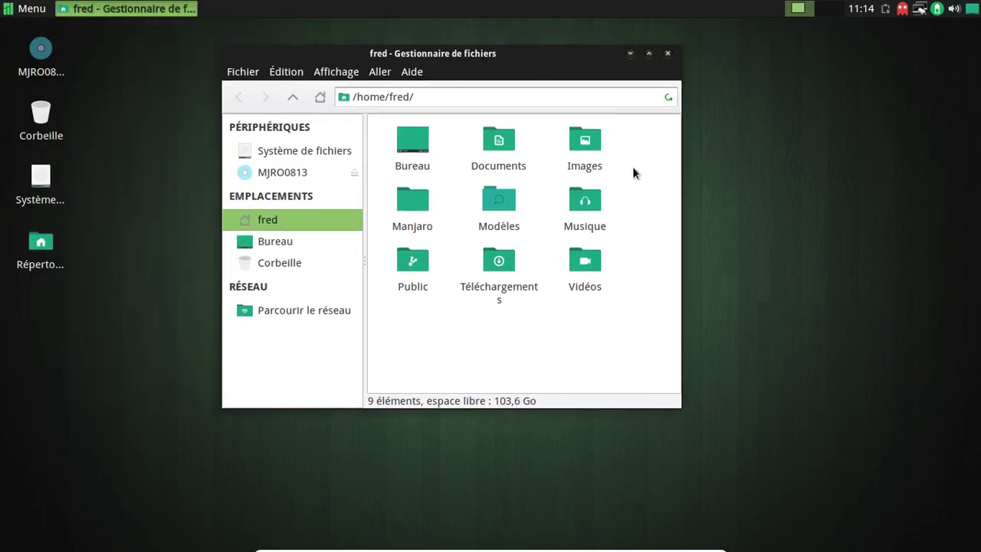
double_click(418, 199)
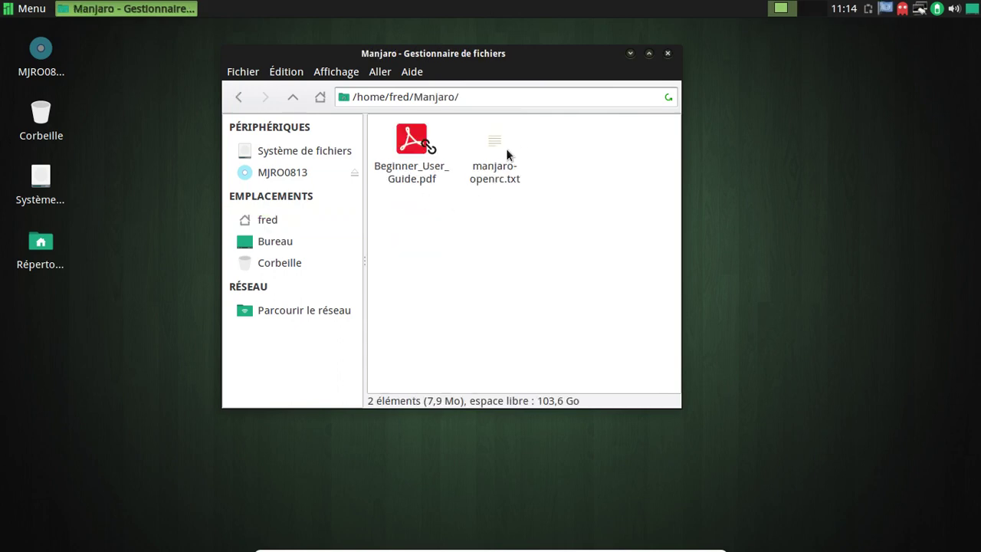
Open manjaro-openrc.txt and read through its OpenRC service commands and links.
left_click(509, 155)
double_click(511, 155)
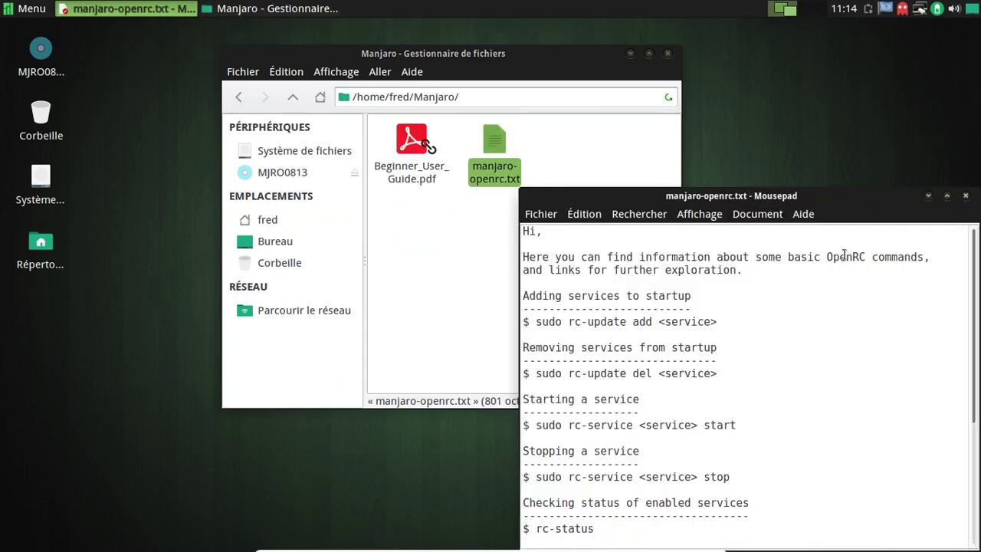
scroll(846, 272, "down", 5)
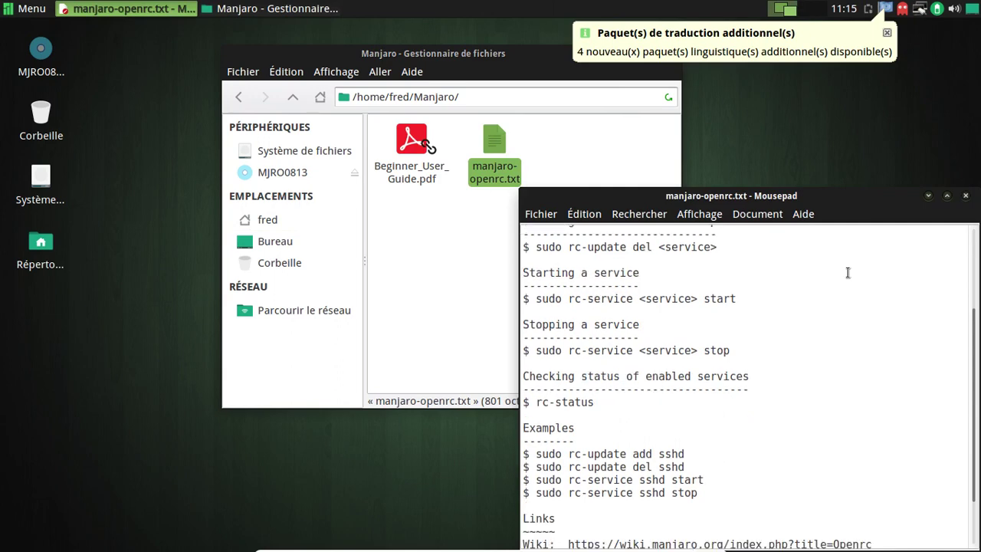
scroll(847, 272, "down", 1)
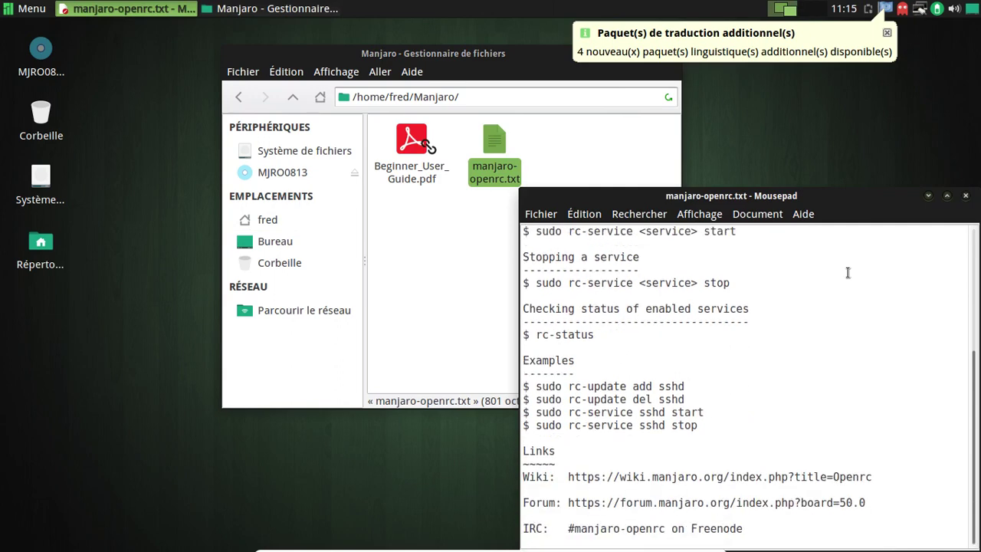
scroll(856, 340, "up", 5)
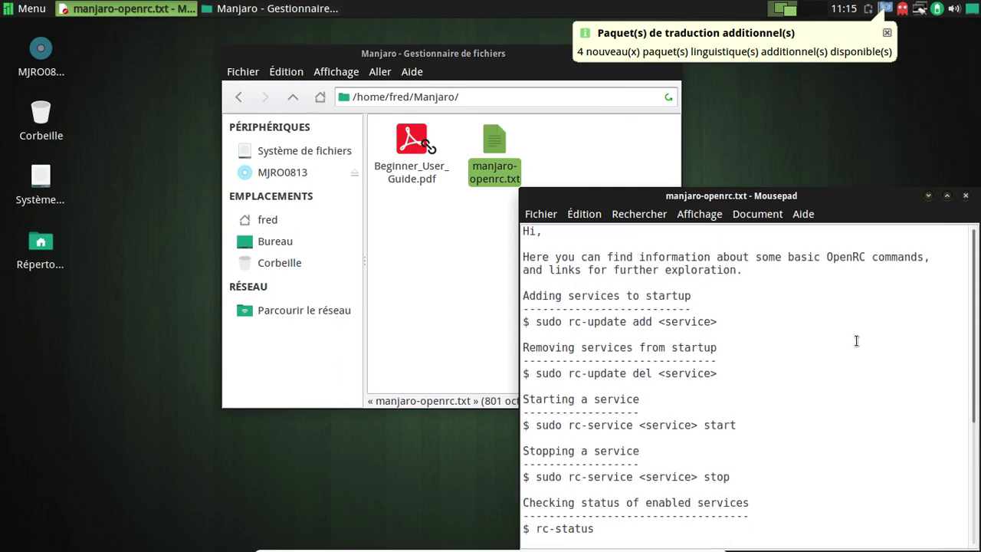
Clear the desktop of the text file, the language-pack notification and the file manager.
left_click(966, 196)
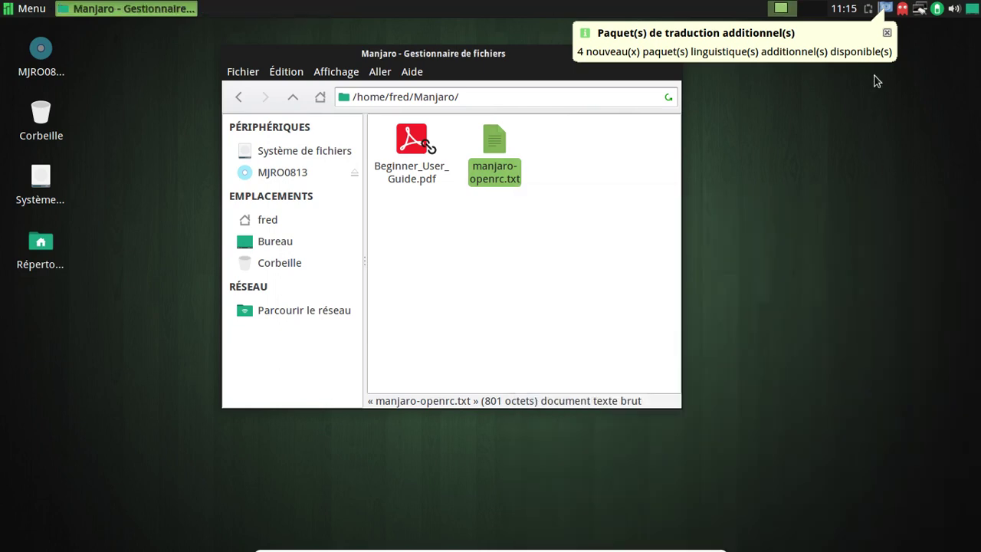
left_click(886, 32)
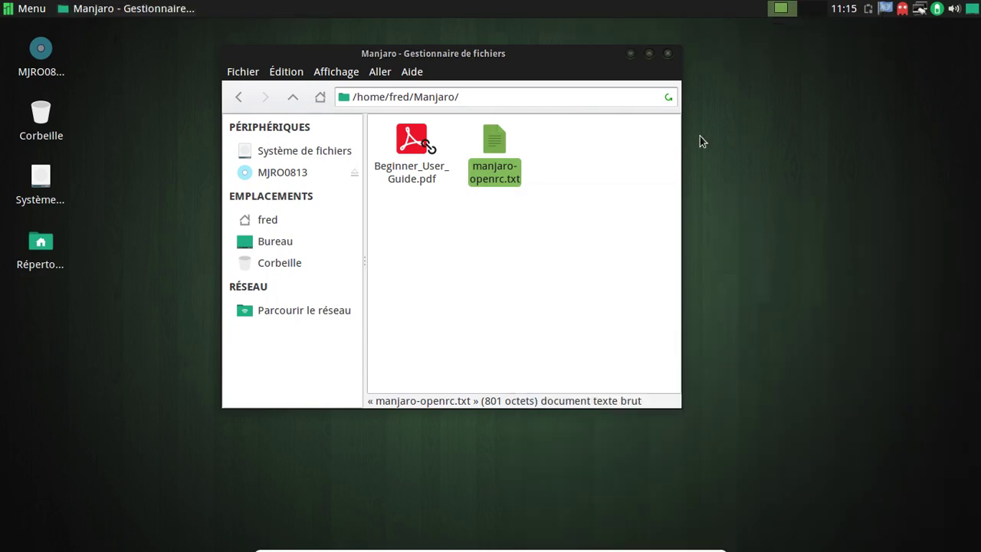
left_click(667, 54)
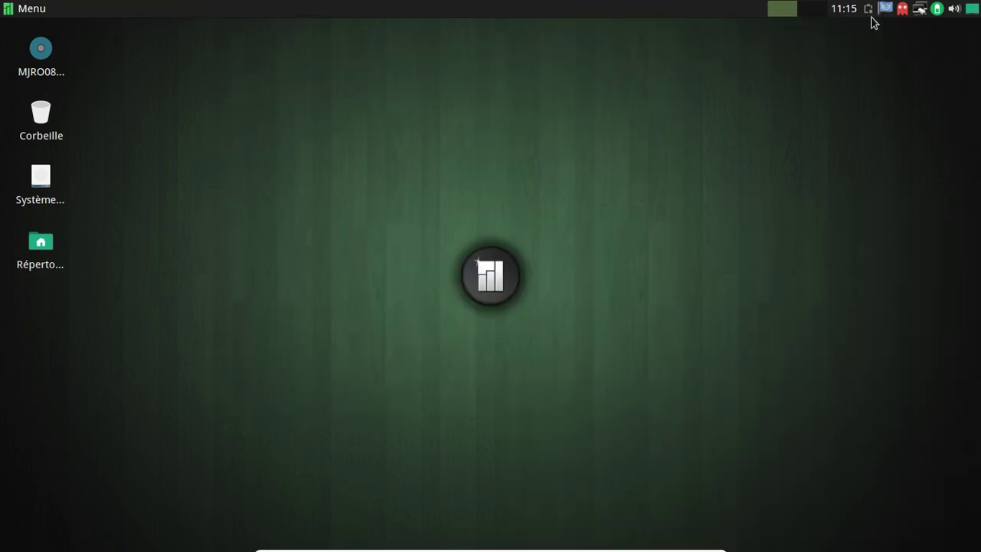
Open Octopi from its update notifier, examine the list of outdated packages behind the red alien indicator, and close it.
right_click(901, 20)
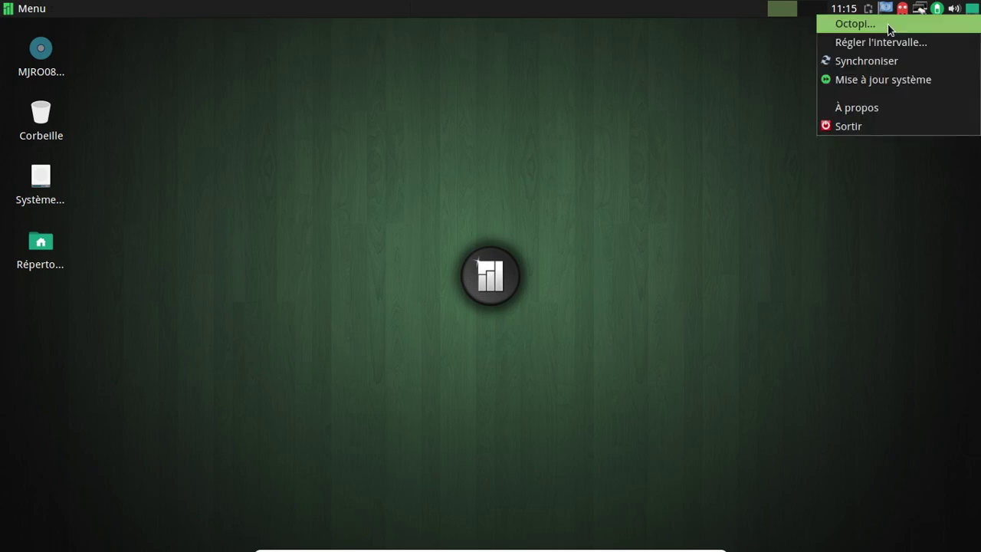
left_click(890, 24)
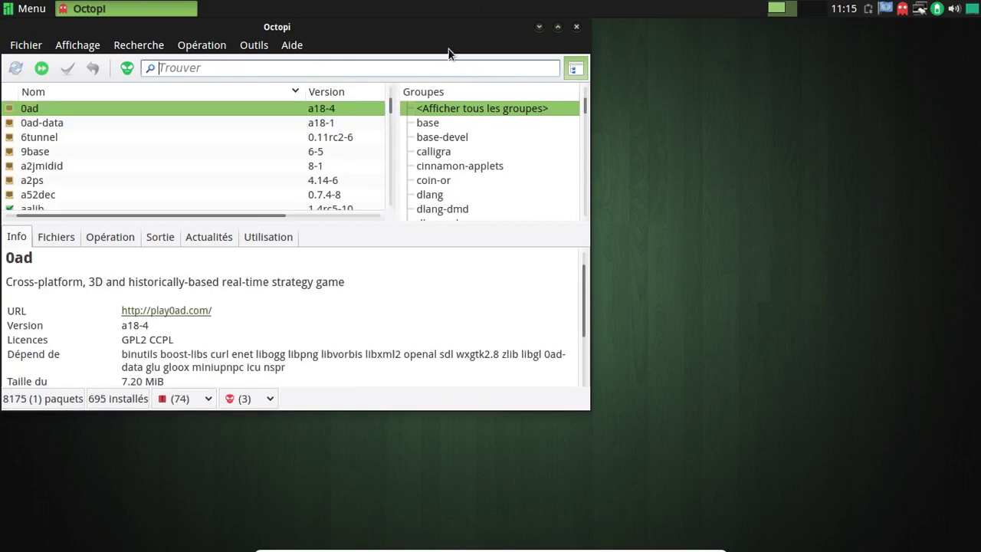
left_click_drag(426, 29, 528, 41)
left_click(372, 411)
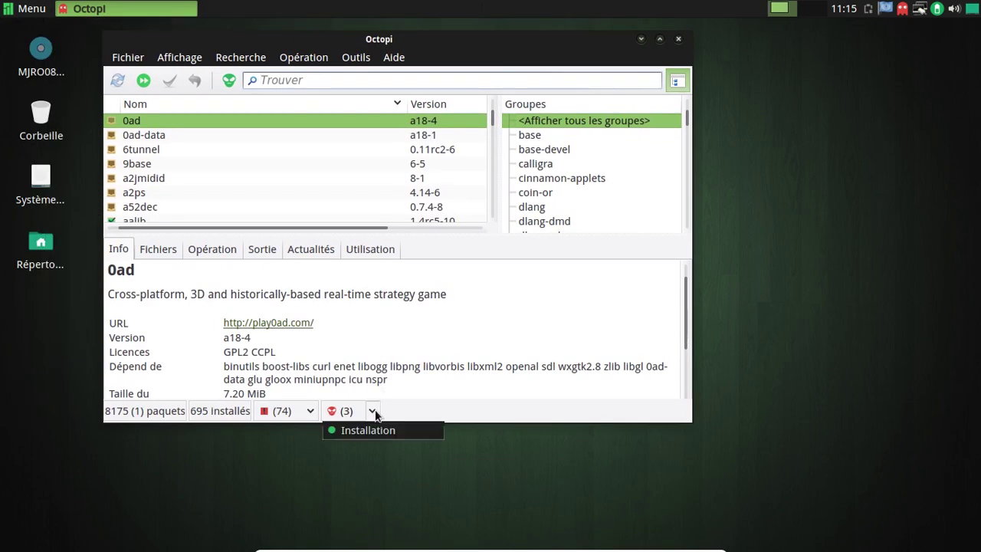
left_click(334, 413)
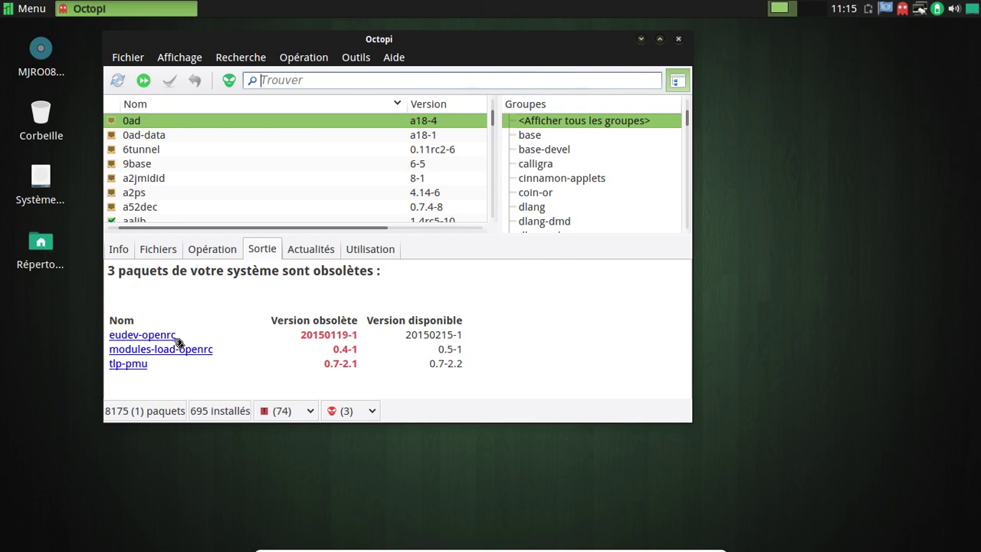
left_click(678, 44)
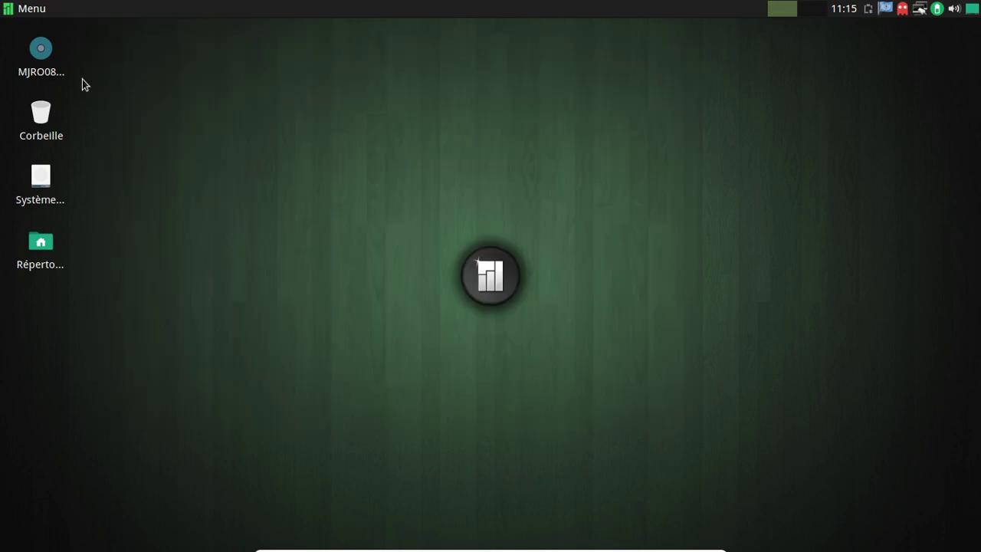
Open a terminal emulator and move its window toward the desktop centre.
left_click(26, 8)
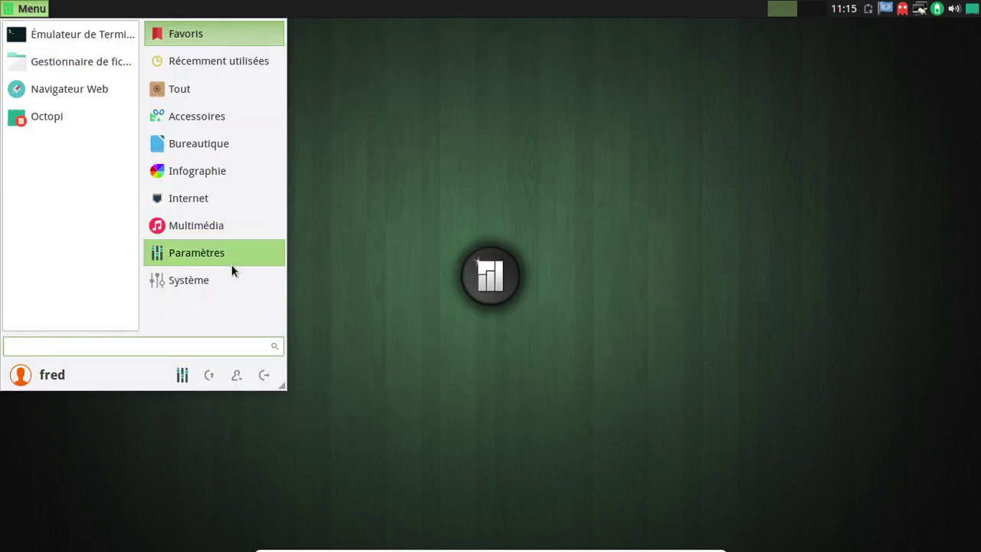
left_click(73, 39)
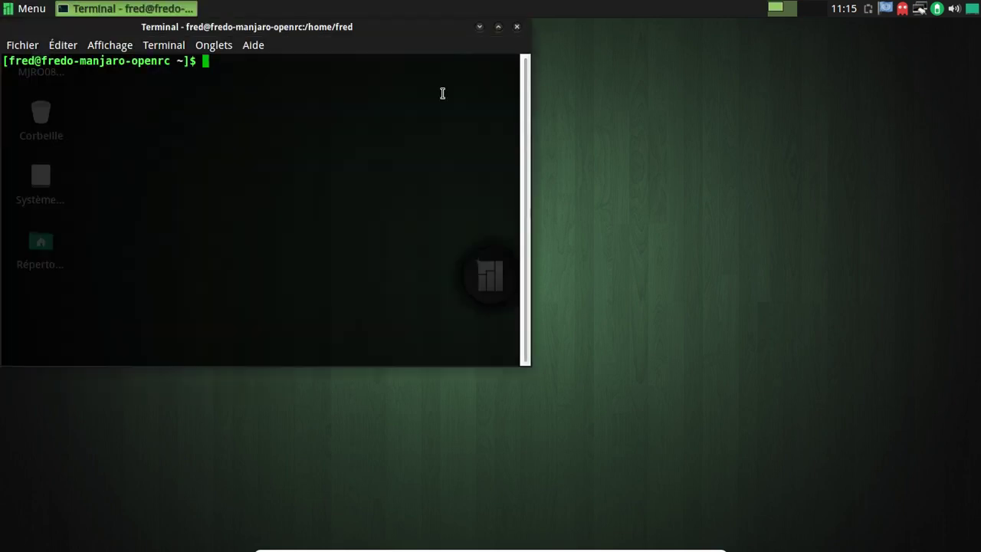
left_click_drag(309, 29, 578, 68)
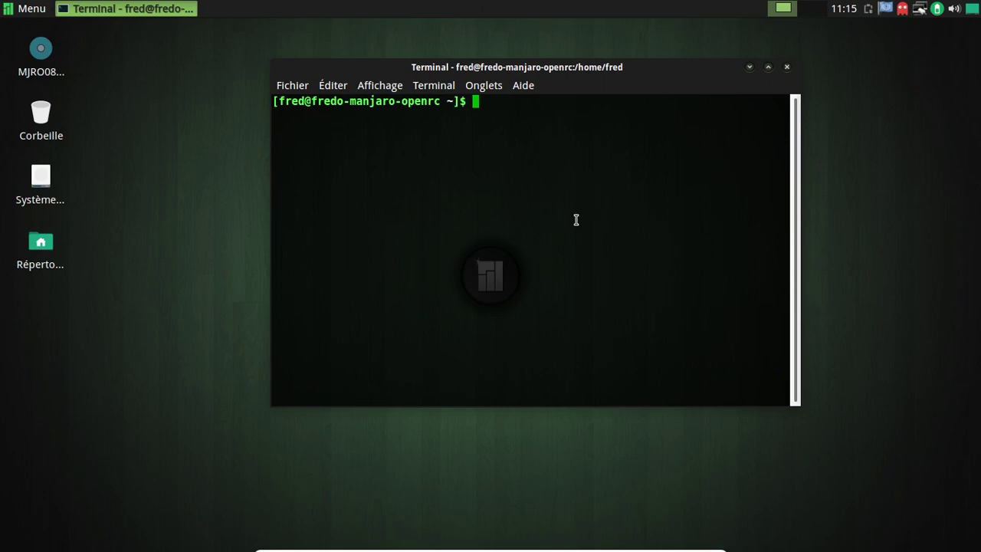
type("yaourt -Syua")
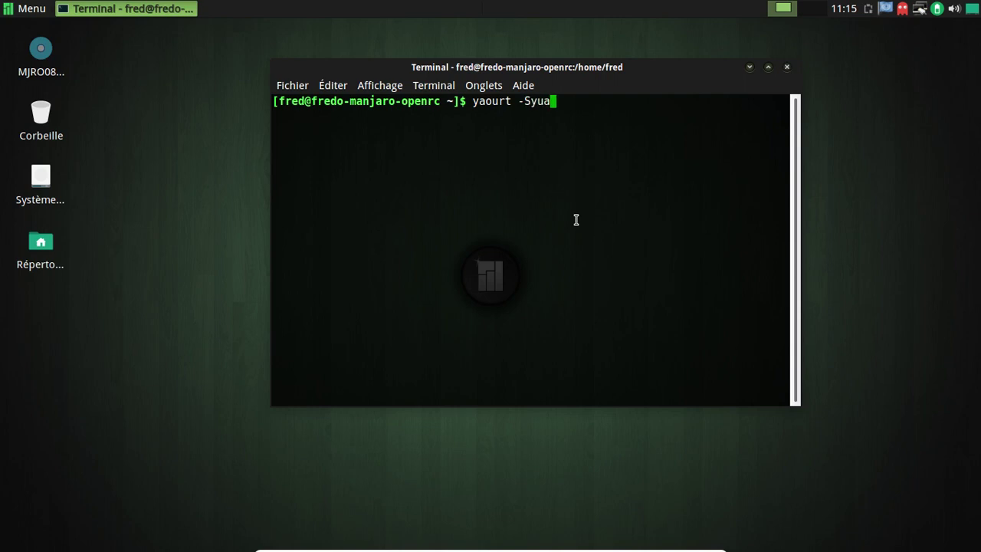
key("Return")
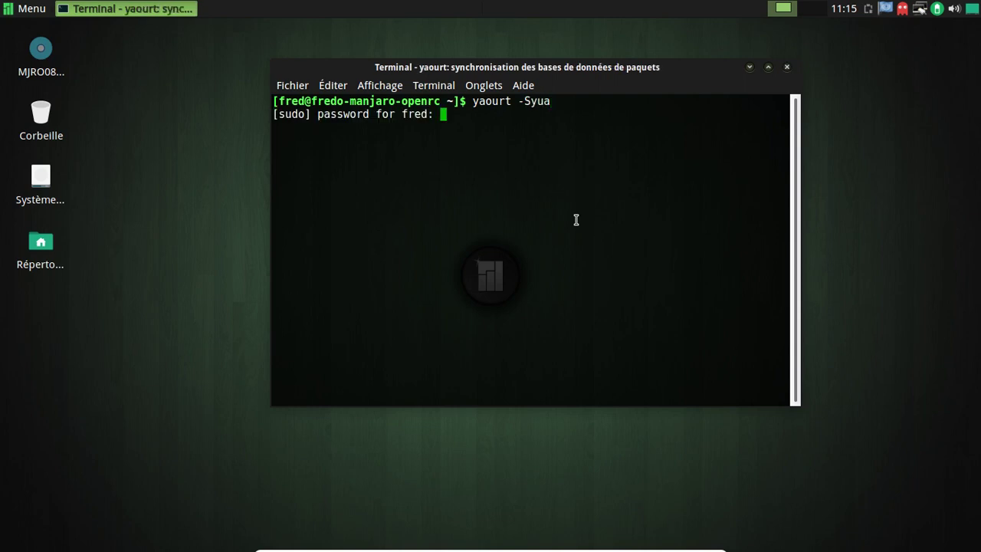
key("ctrl+c")
Launch a system update with yaourt -Syu and authenticate with the sudo password.
key("Up")
key("BackSpace")
key("Return")
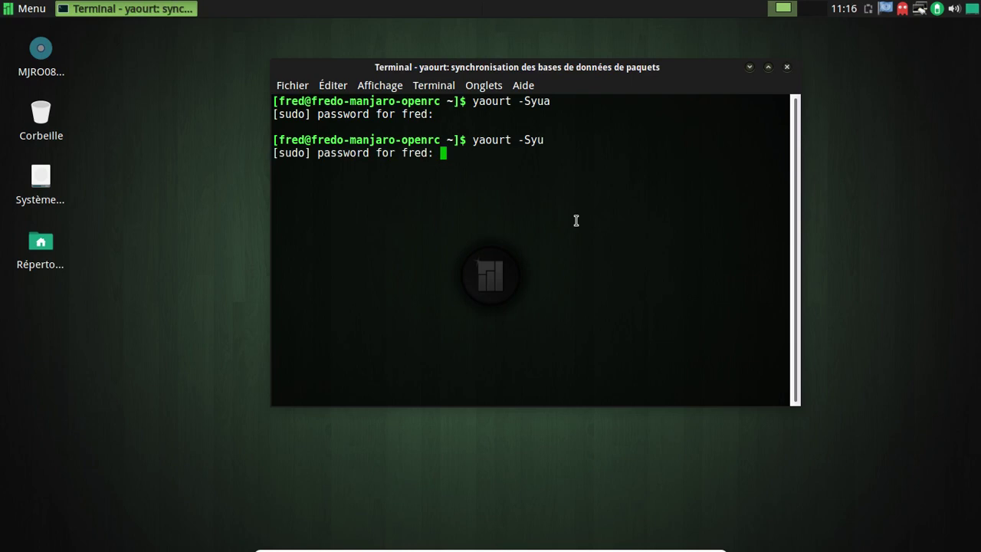
key("Return")
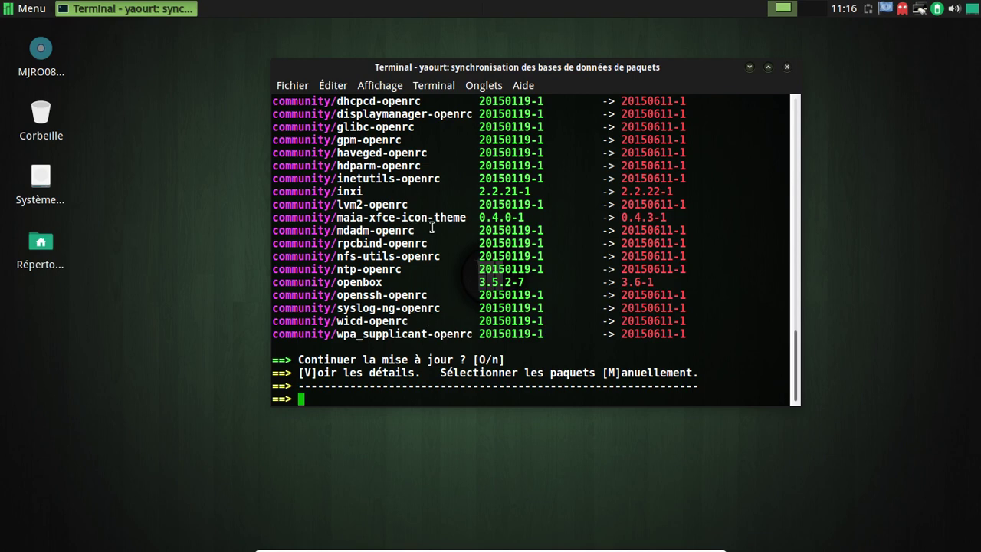
Examine the yaourt list of core, extra and community packages with their current and new versions.
scroll(432, 227, "up", 9)
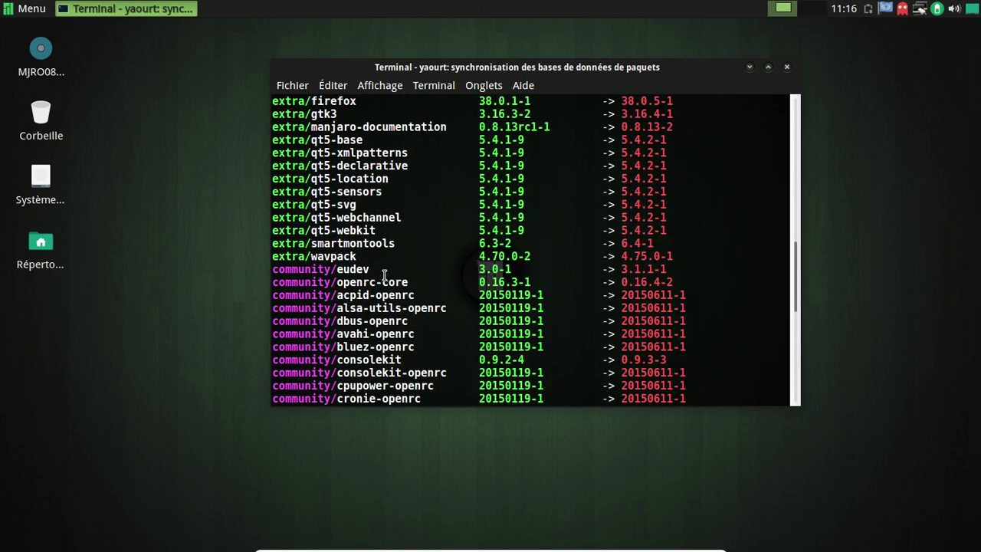
scroll(432, 284, "down", 1)
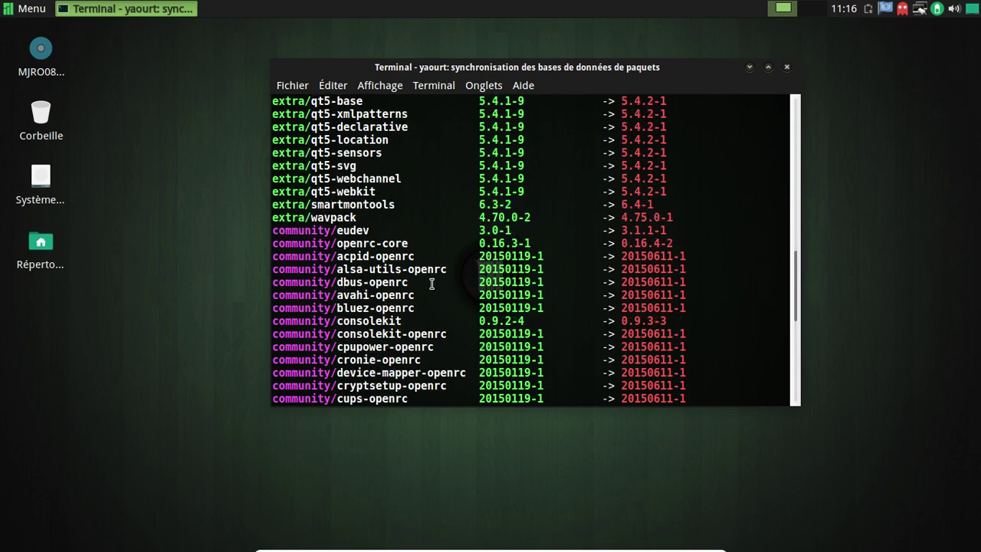
scroll(432, 283, "down", 2)
scroll(431, 283, "down", 3)
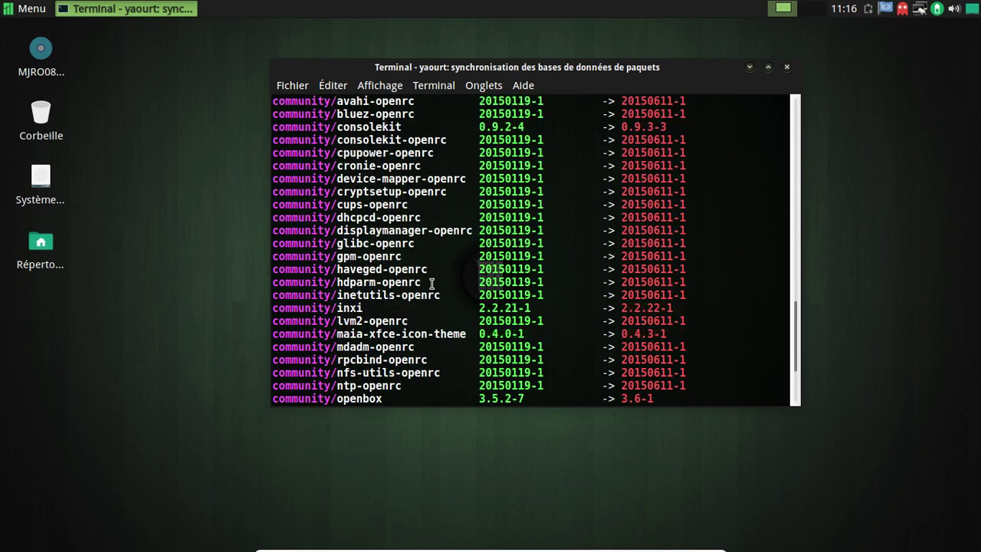
scroll(432, 284, "down", 3)
scroll(432, 283, "up", 6)
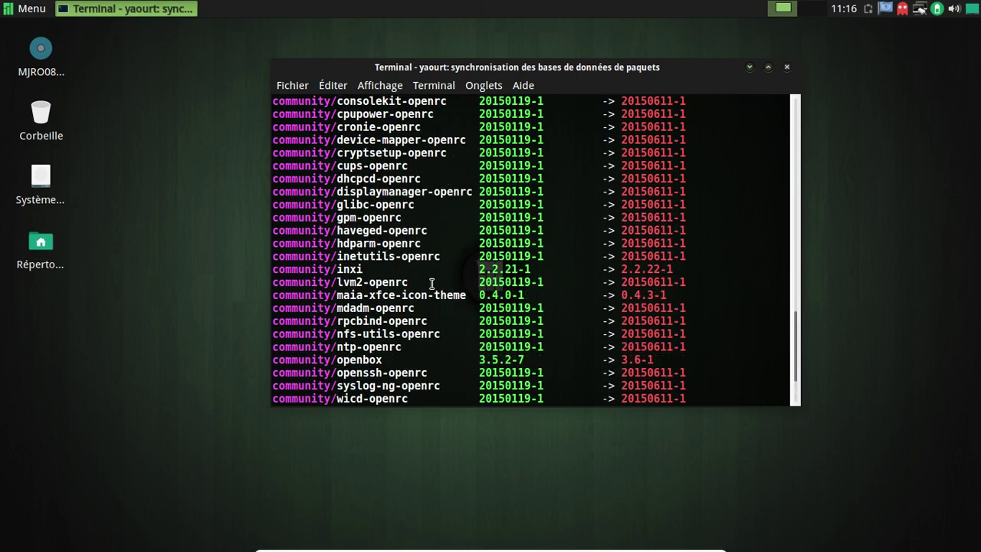
scroll(432, 284, "up", 7)
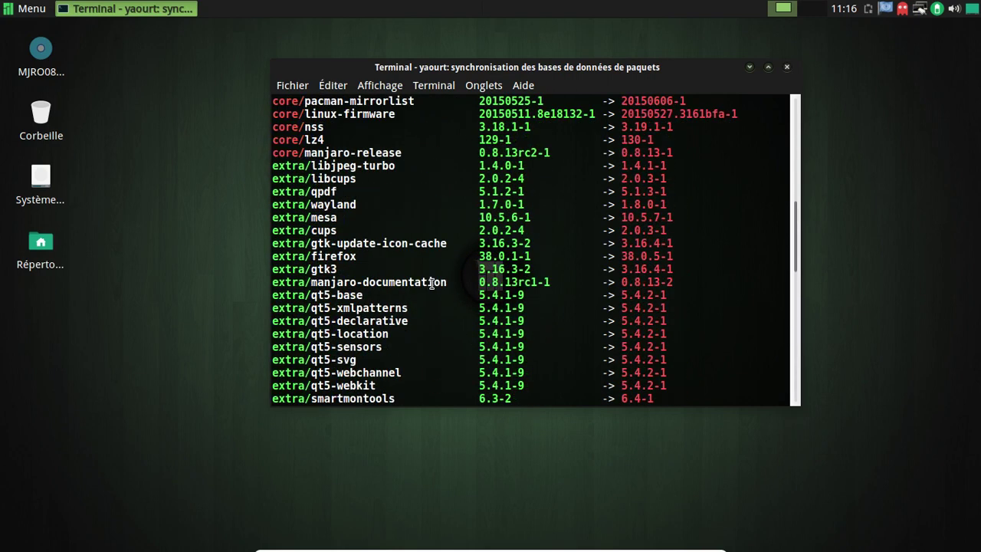
scroll(431, 283, "up", 3)
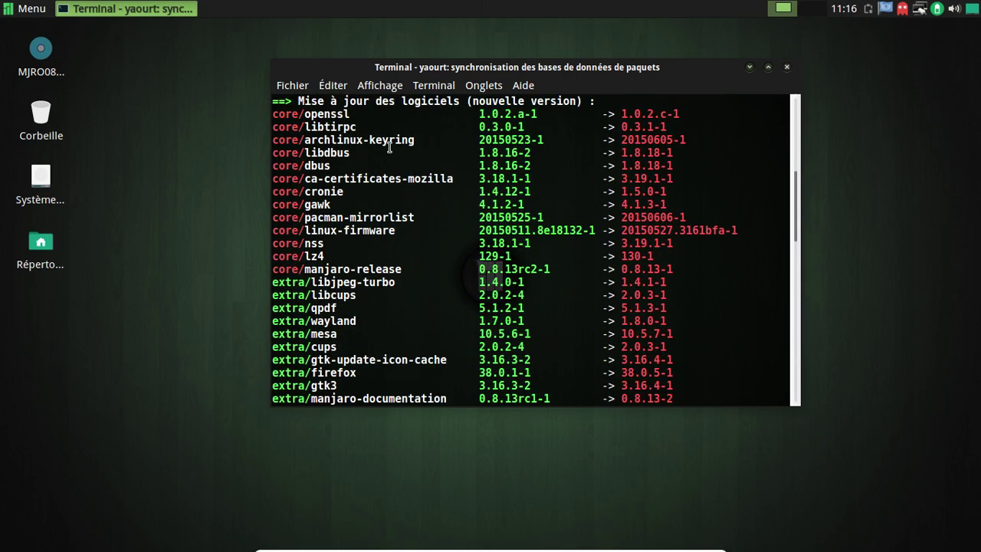
scroll(408, 223, "down", 2)
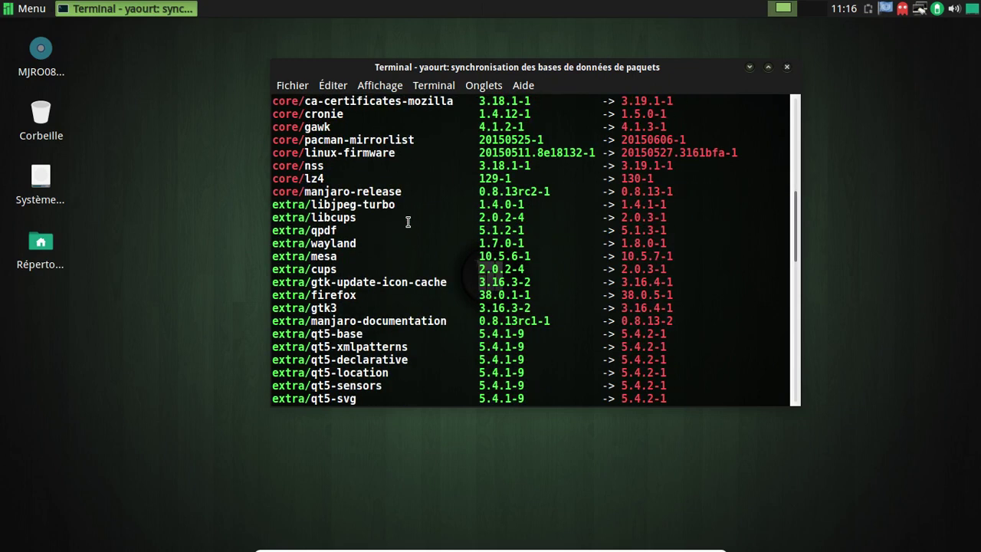
scroll(408, 223, "down", 9)
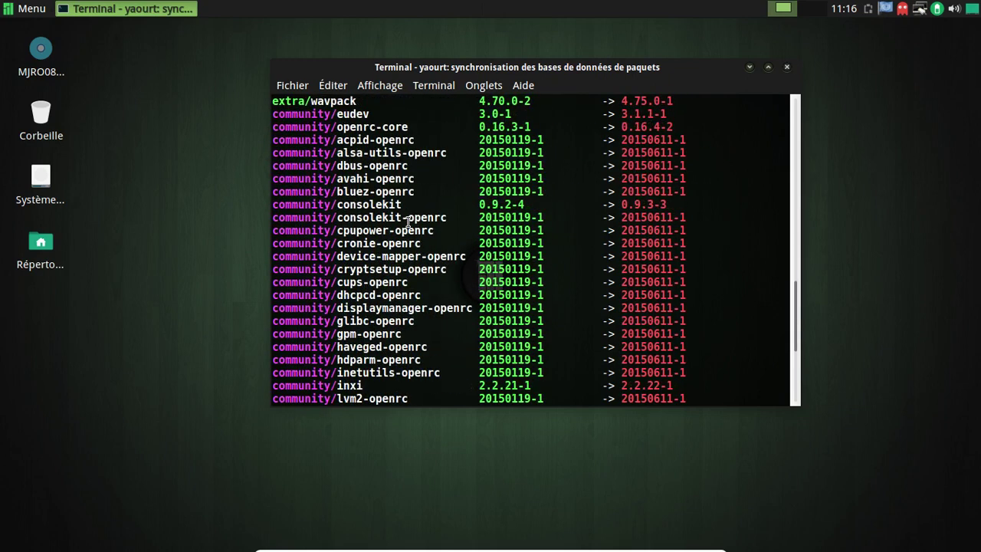
scroll(409, 222, "down", 3)
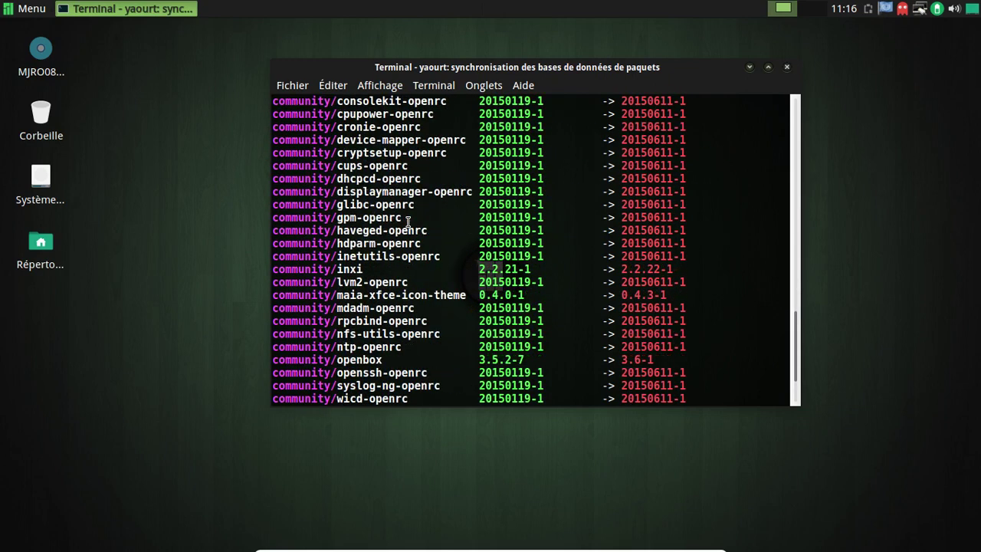
scroll(408, 223, "down", 2)
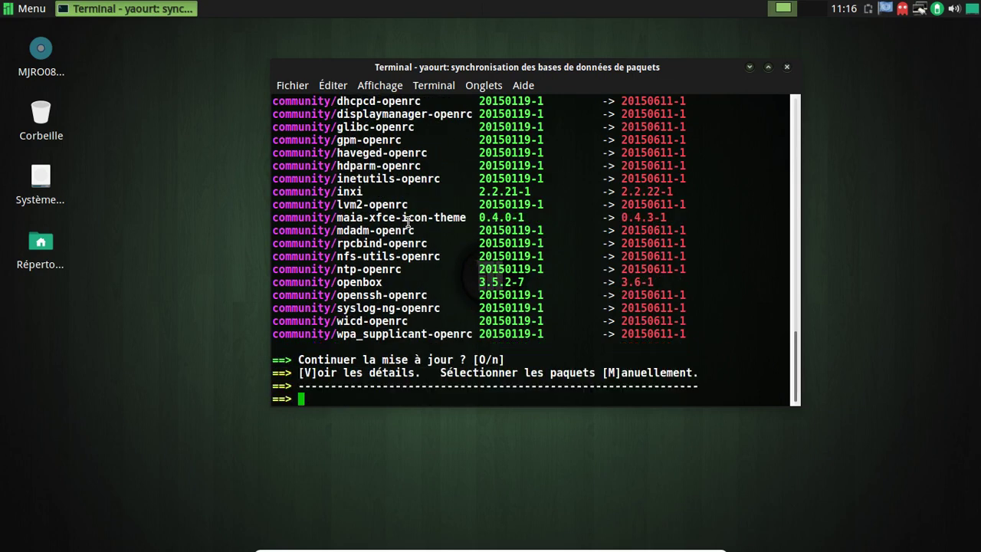
Accept the full system update with o and confirm the package installation.
type("o")
key("Return")
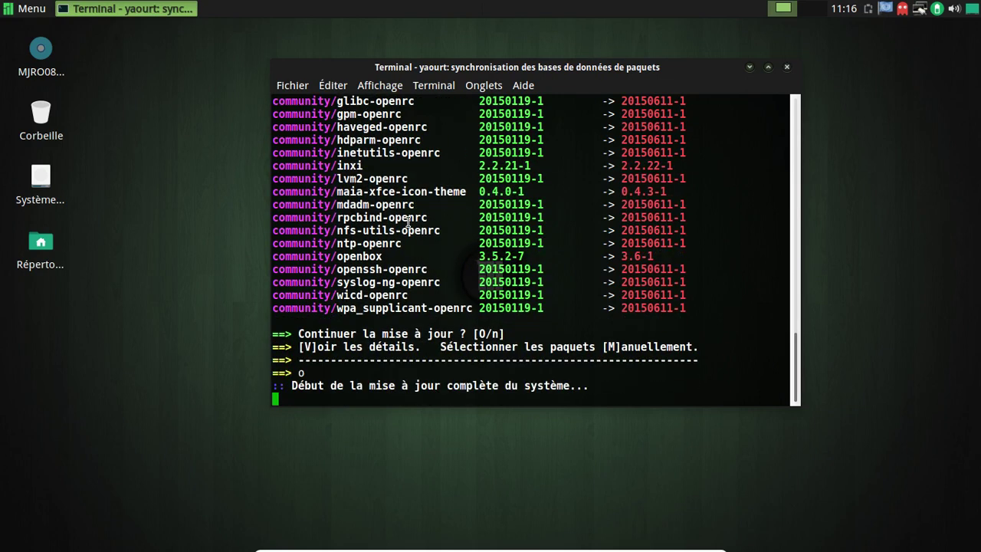
key("Return")
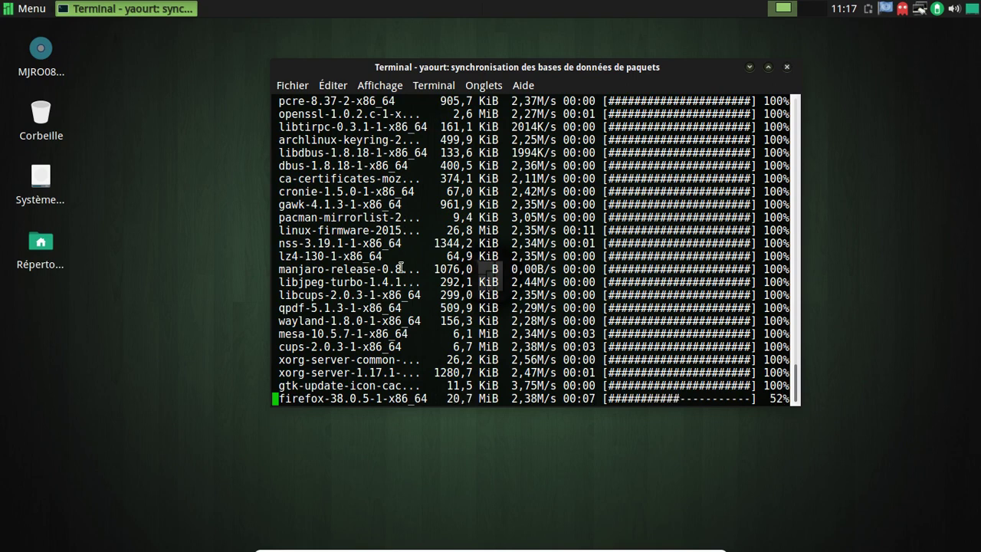
Display the contents of /etc/issue in a second terminal tab while the update runs.
key("ctrl+shift+t")
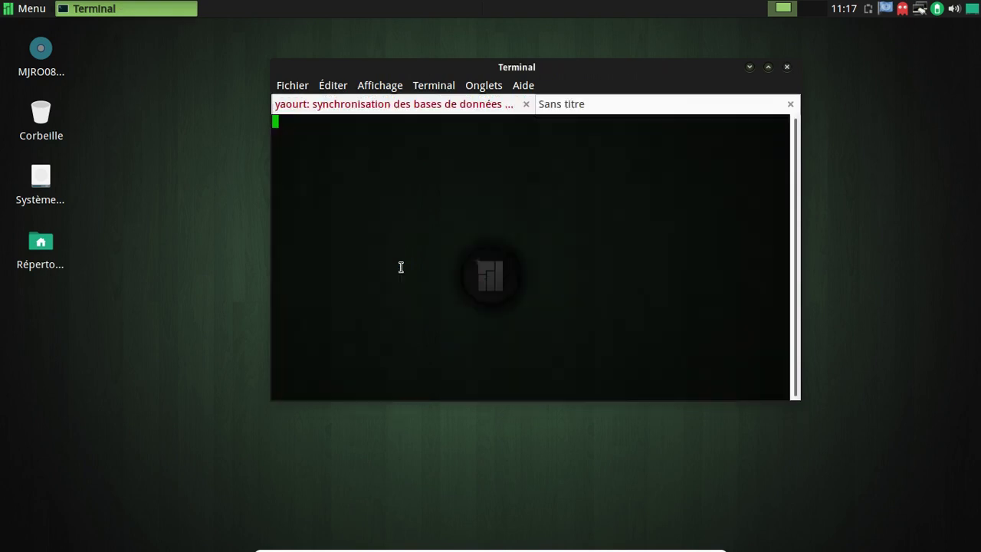
type("cat")
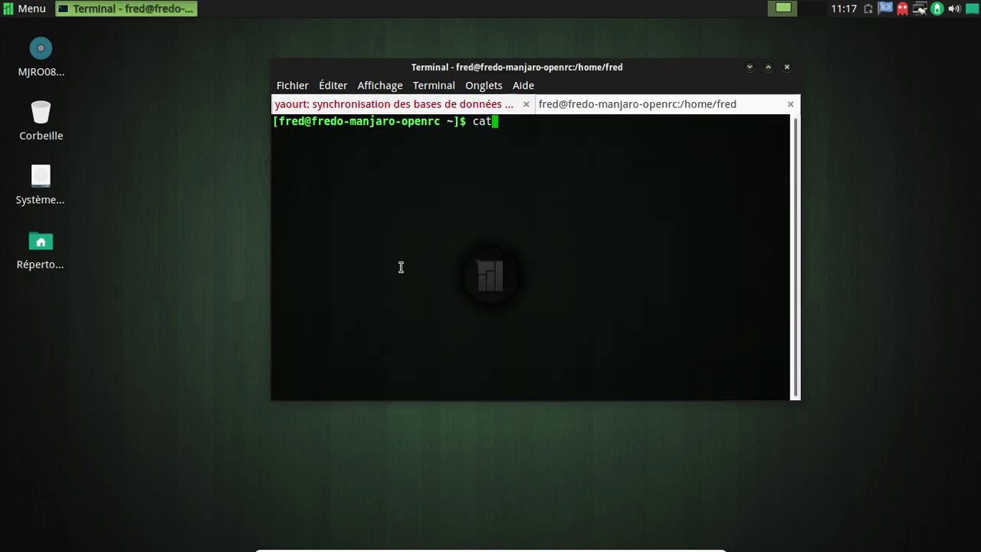
type(" /etc/issue")
key("Return")
Display the distribution details from /etc/lsb-release with cat.
key("Up")
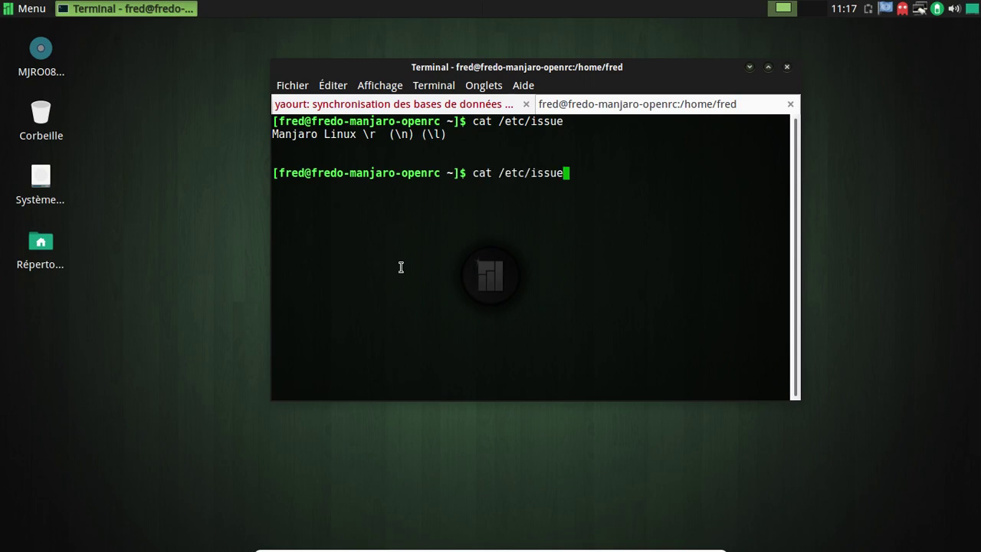
key("BackSpace")
key("BackSpace")
key("BackSpace")
key("BackSpace")
key("BackSpace")
type("lms")
key("BackSpace")
key("BackSpace")
type("sb-release")
key("Return")
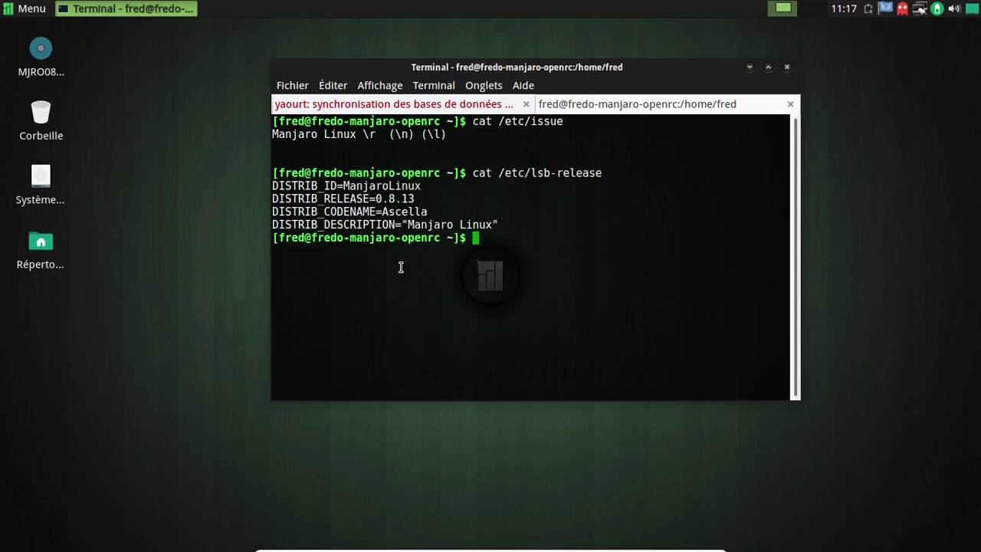
Display the kernel information with uname -a and exit the second terminal tab.
type("uname -a")
key("Return")
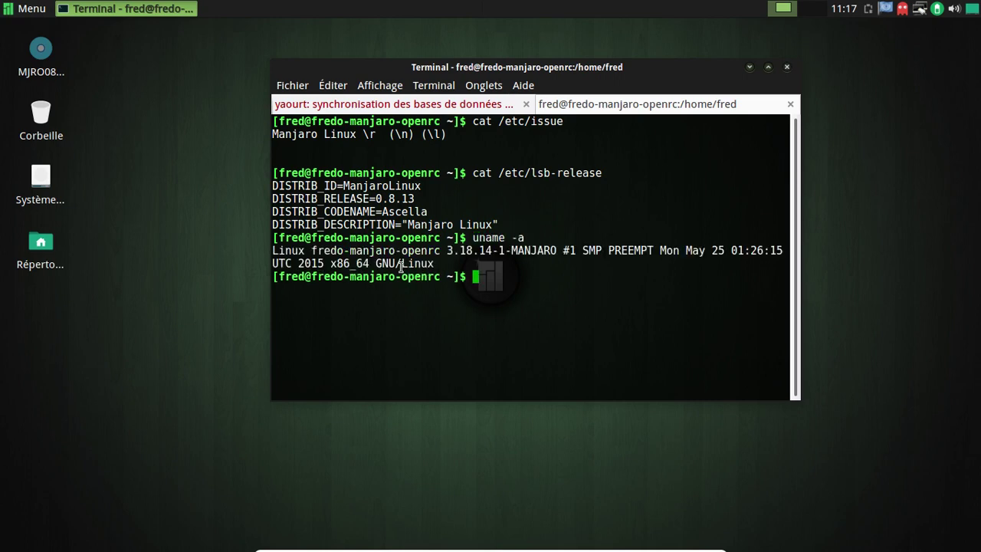
type("exit")
key("Return")
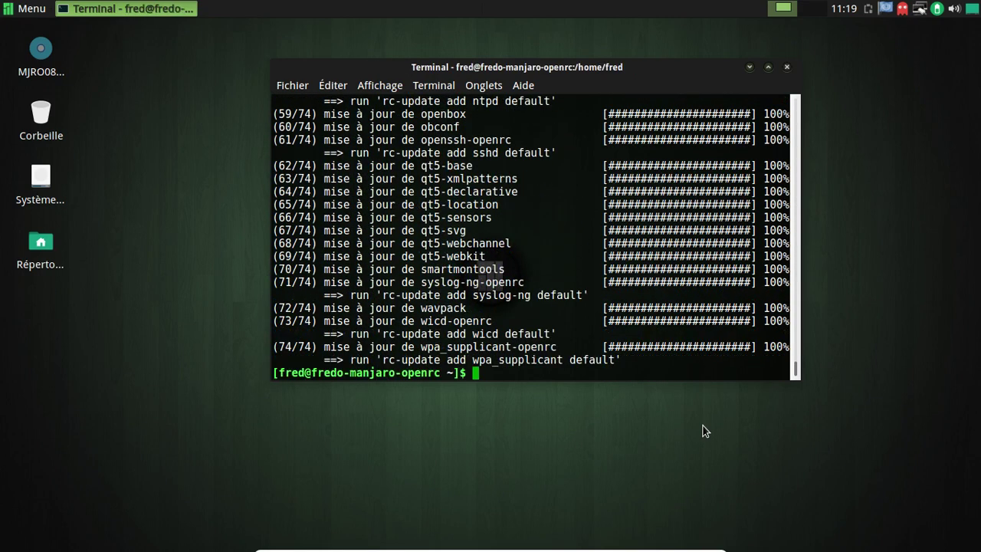
Look for orphaned packages with yaourt -Qdt and uninstall libseccomp.
type("yaourt -")
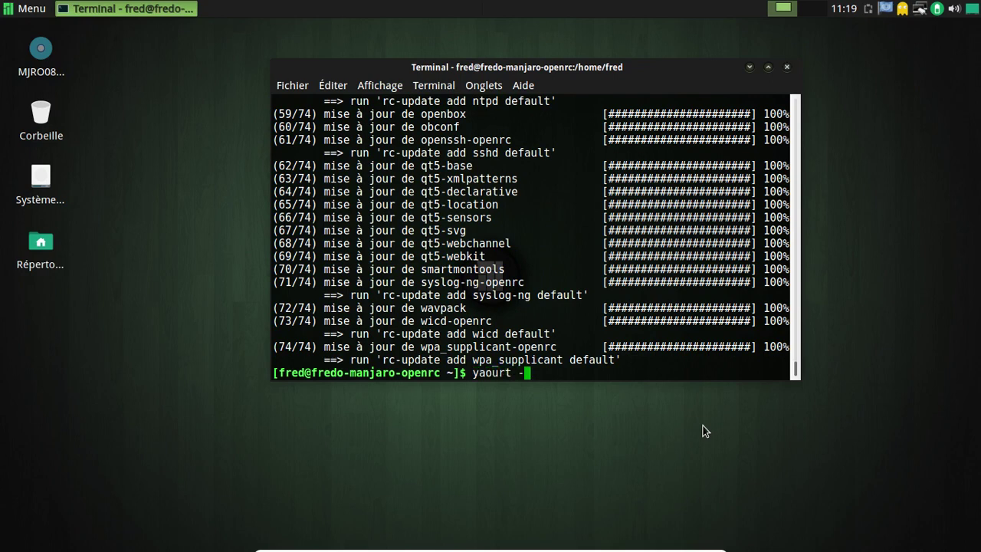
type("Qdt")
key("Return")
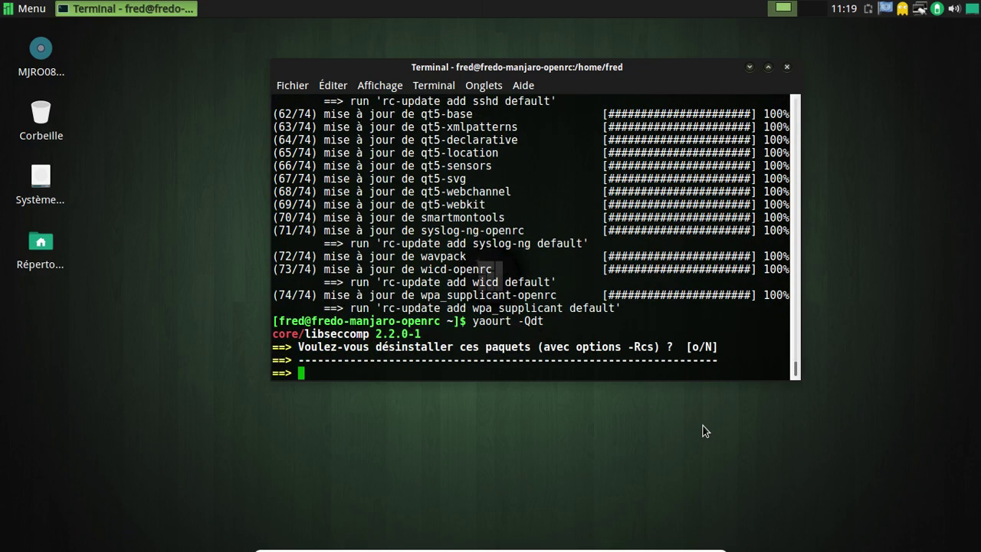
type("o")
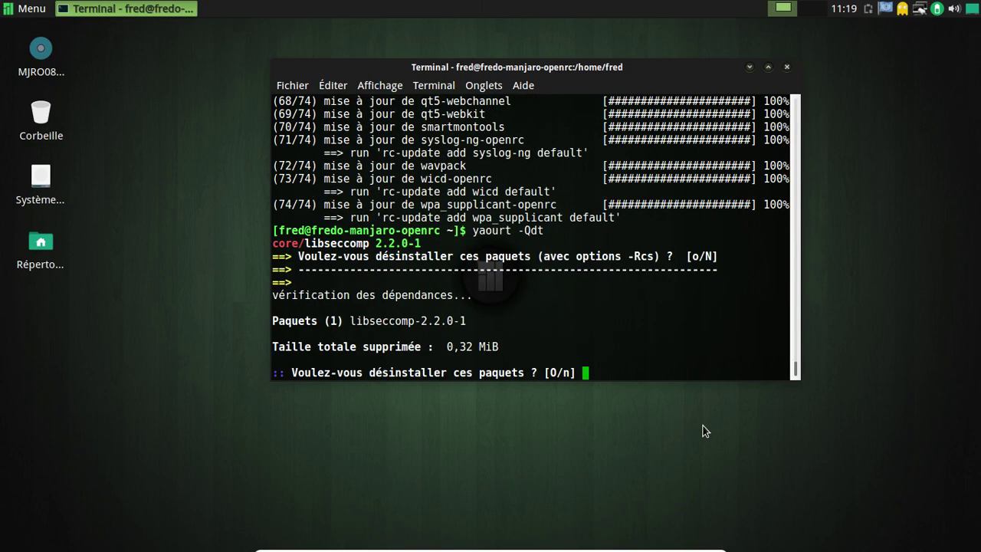
key("Return")
Uninstall eudev-openrc with yaourt -Rcs and confirm its removal.
type("yaourt")
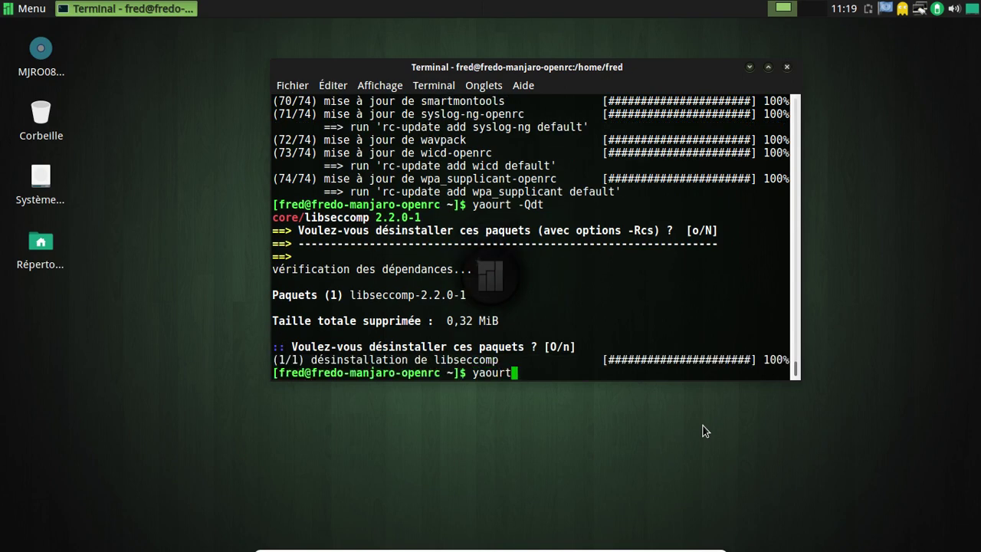
type(" -Rcs eudev-openrc")
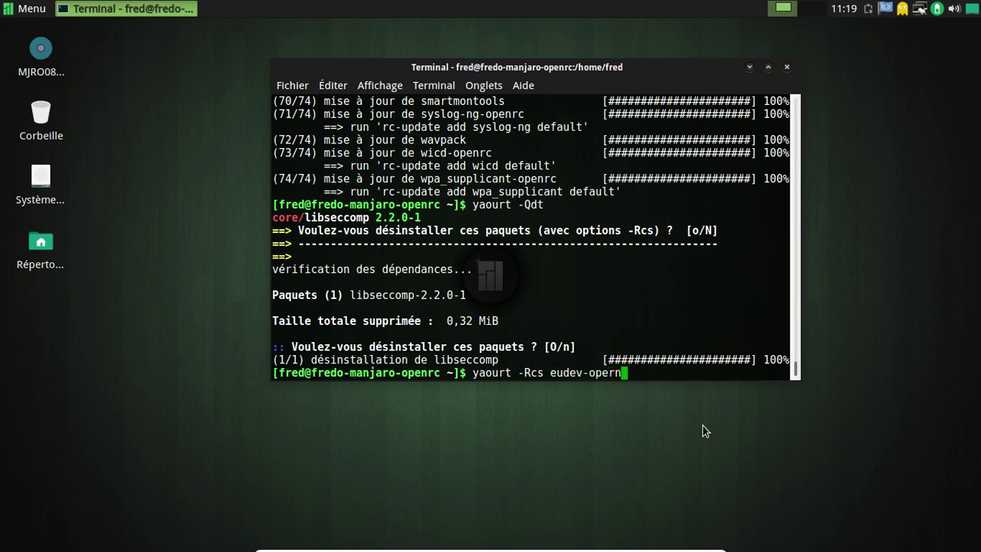
key("BackSpace")
key("BackSpace")
key("BackSpace")
type("nrc")
key("Return")
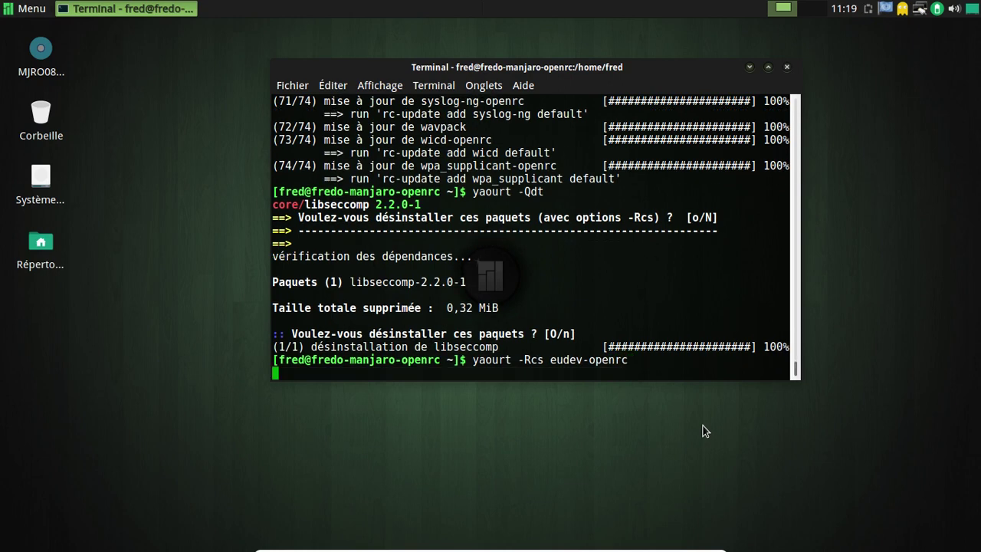
key("Return")
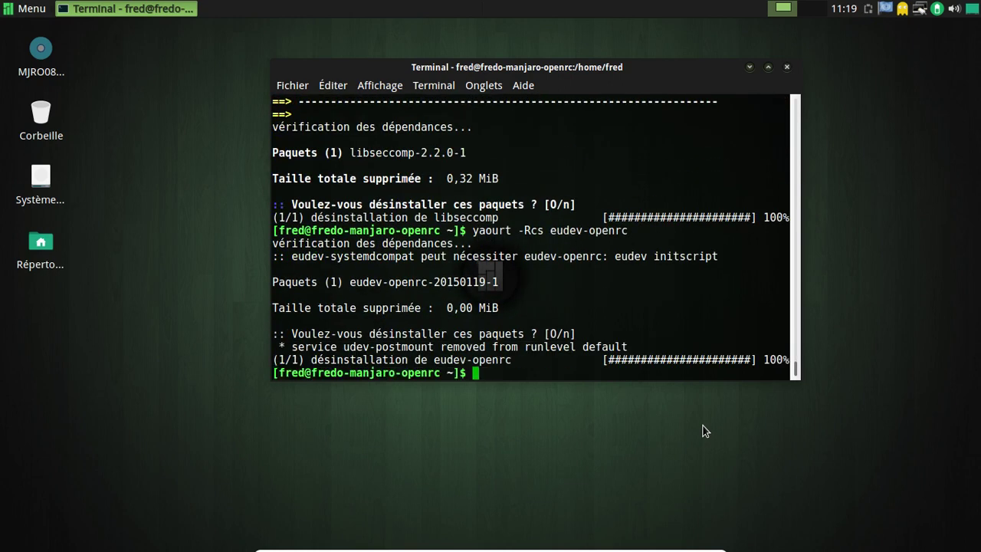
Reboot the system with sudo reboot and log back in with the account password.
type("sudo reboot")
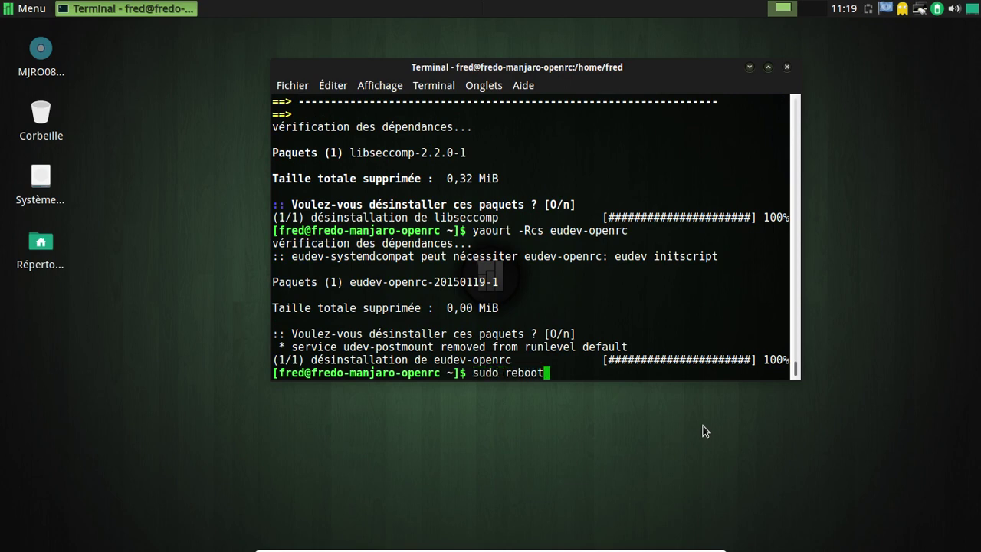
key("Return")
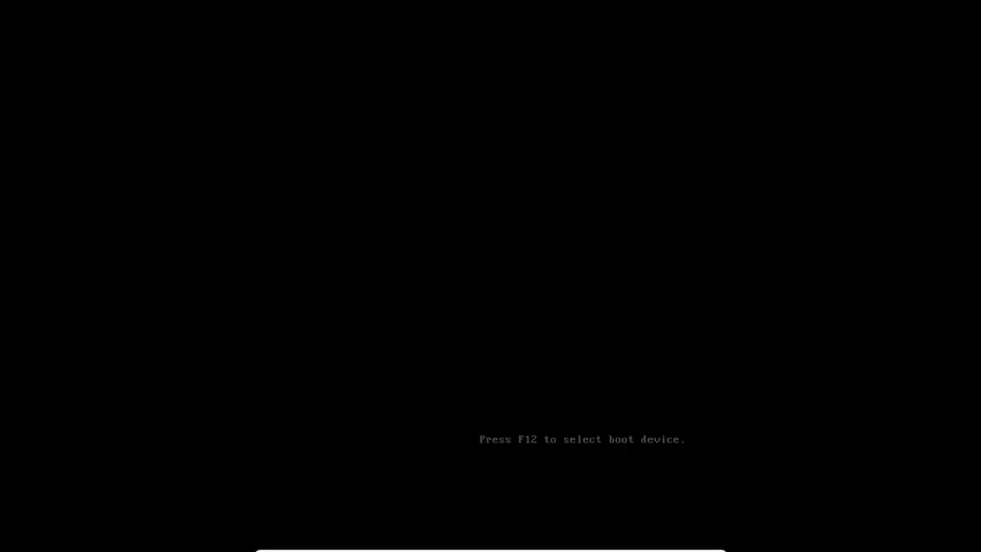
key("Return")
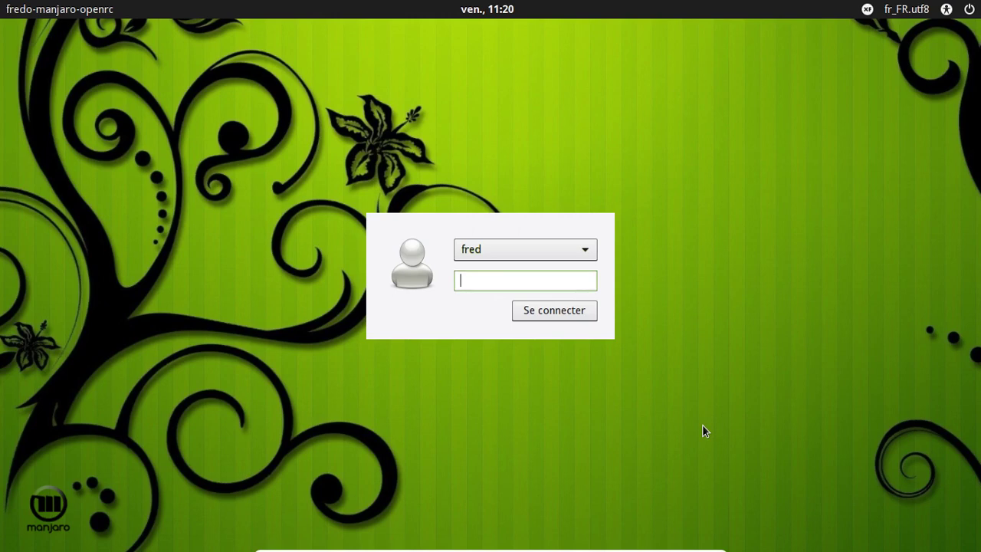
type("********")
key("Return")
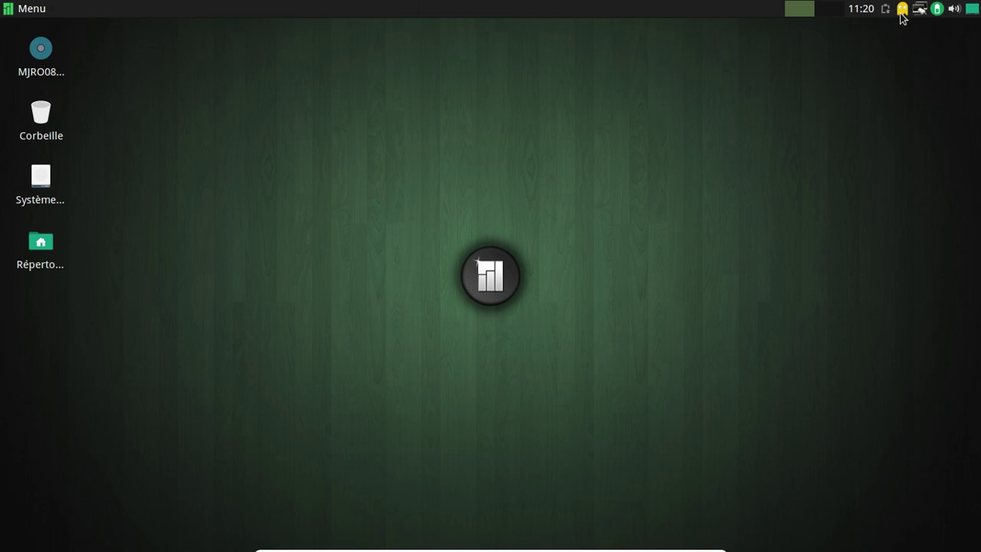
Open the language packages page of Manjaro Settings Manager from its notification, authenticating with the account password.
mouse_move(903, 19)
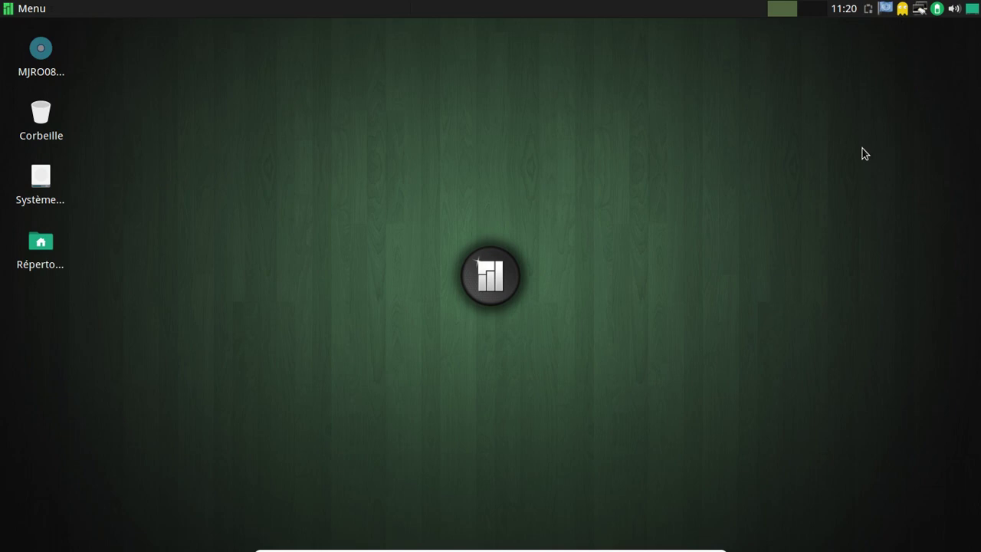
left_click(885, 11)
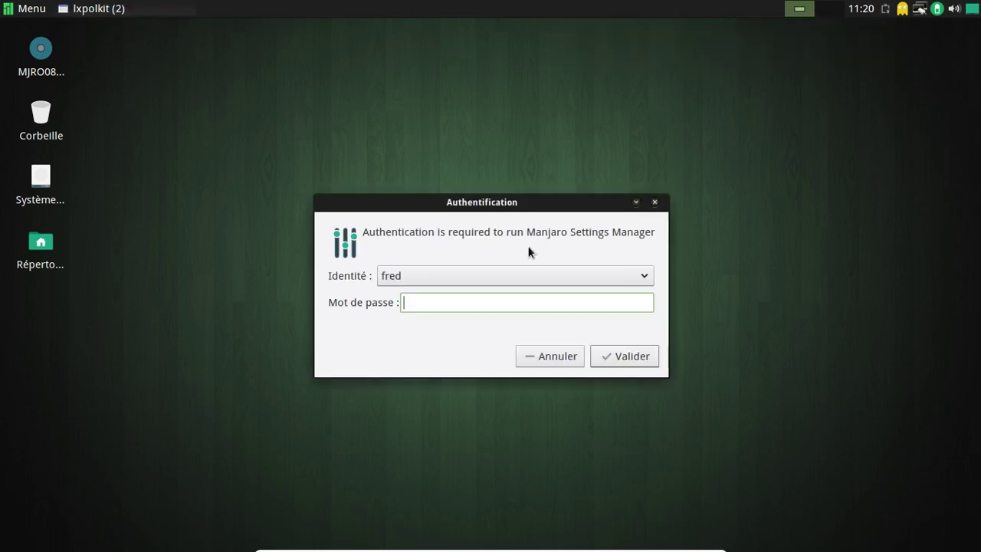
type("•••••••")
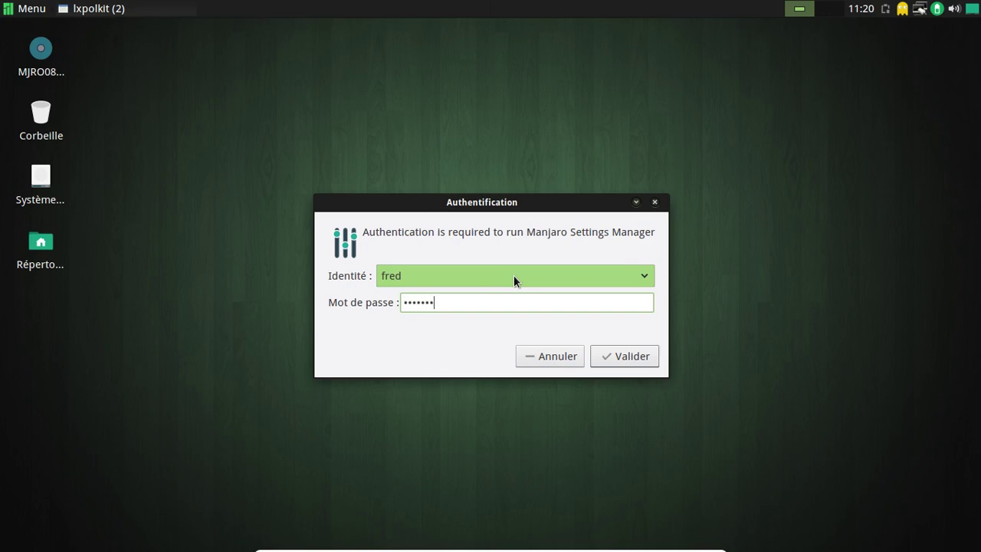
key("Return")
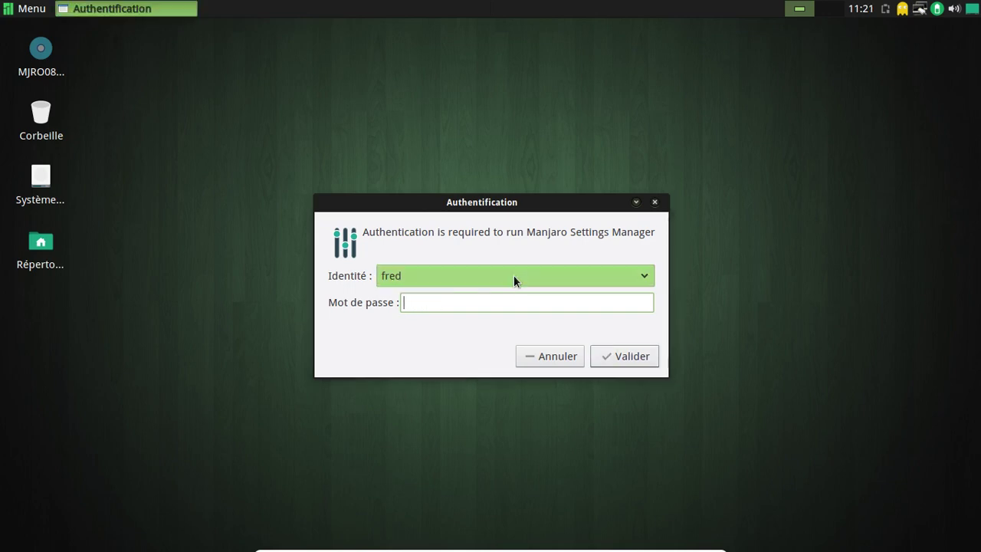
type("•••••••")
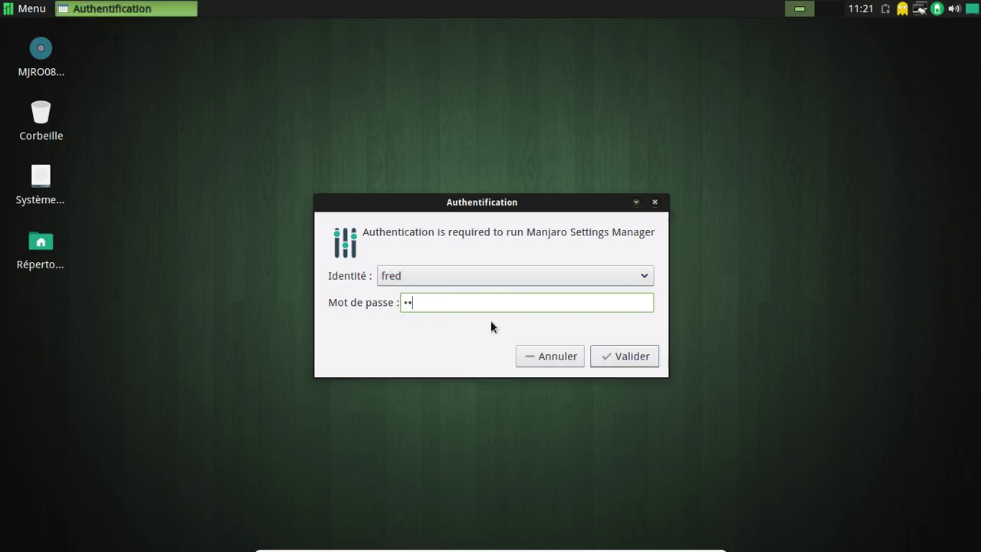
key("Return")
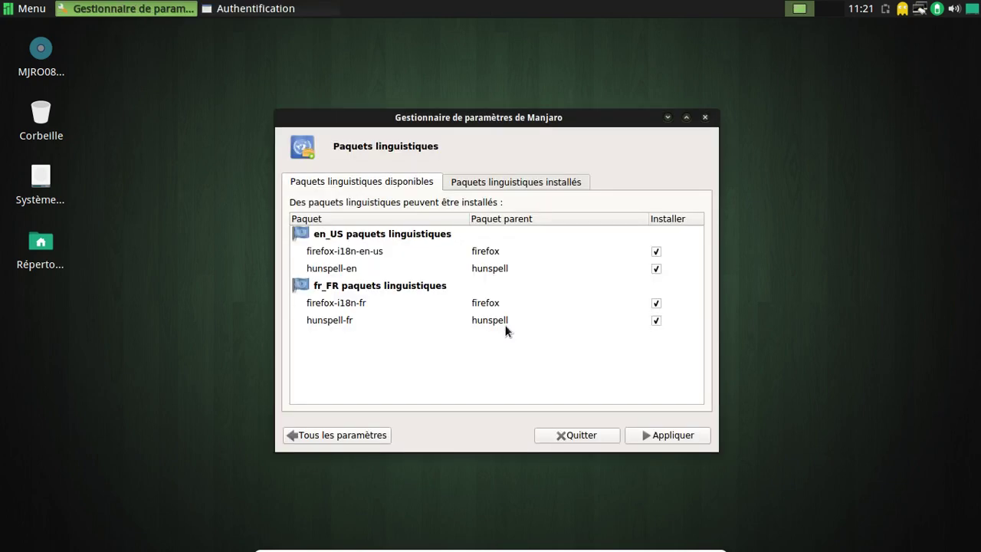
Install the available firefox and hunspell language packages for en_US and fr_FR.
left_click(678, 435)
left_click(672, 437)
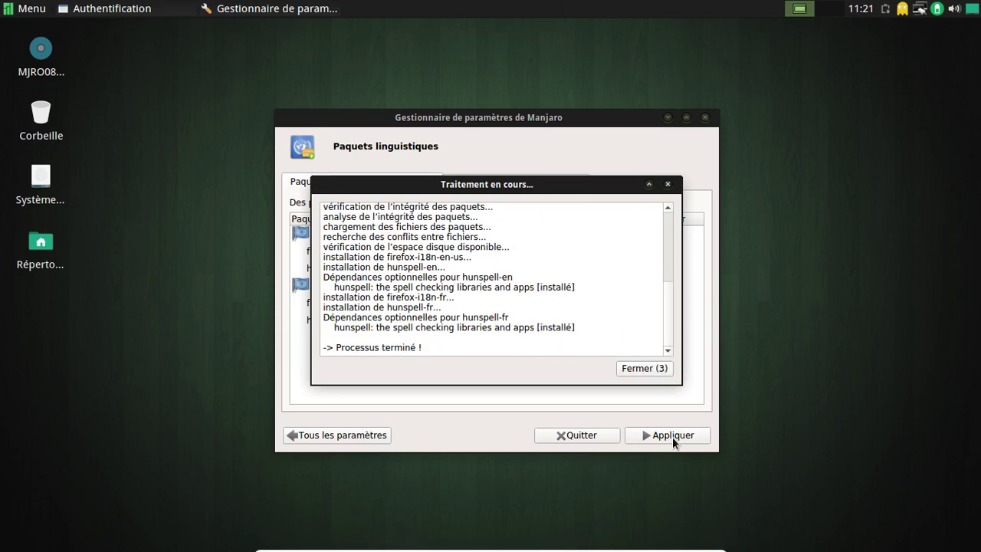
left_click(664, 370)
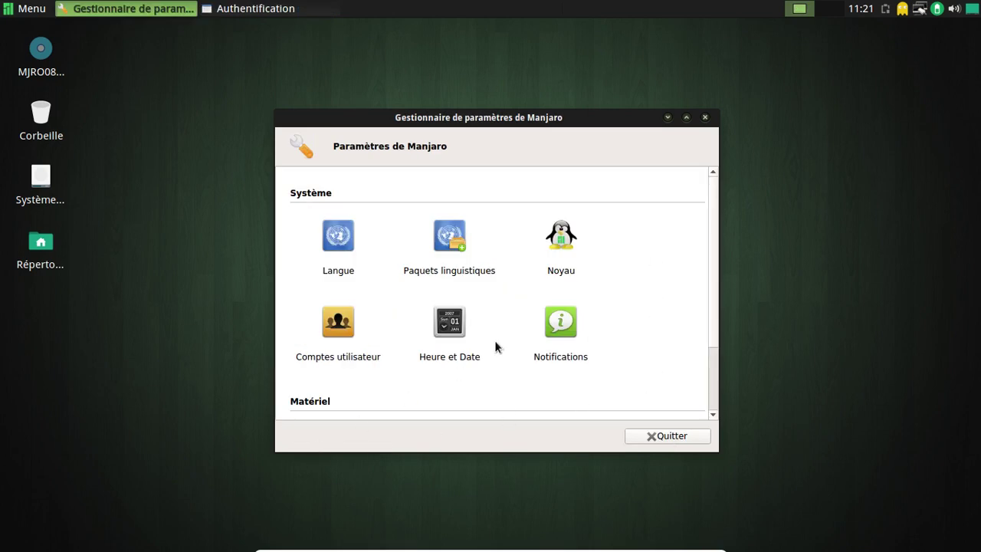
Look over the user account's settings and its image chooser, then close the settings manager and the remaining authentication request.
left_click(350, 319)
left_click(330, 191)
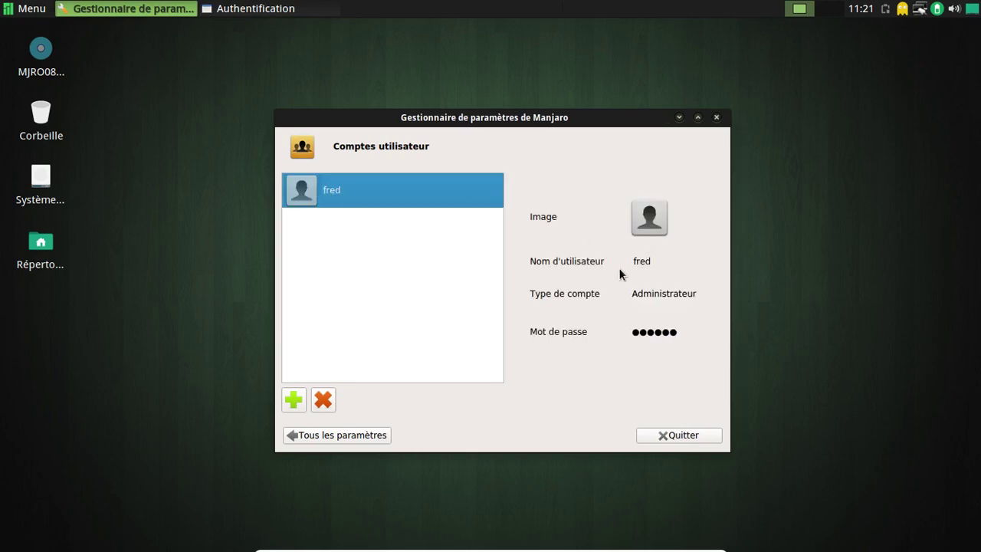
left_click(635, 226)
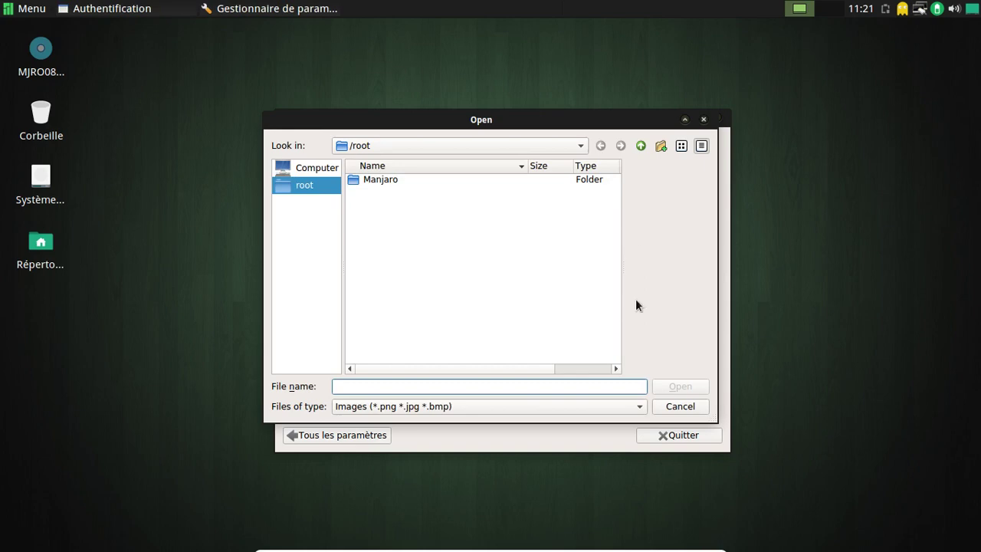
left_click(671, 405)
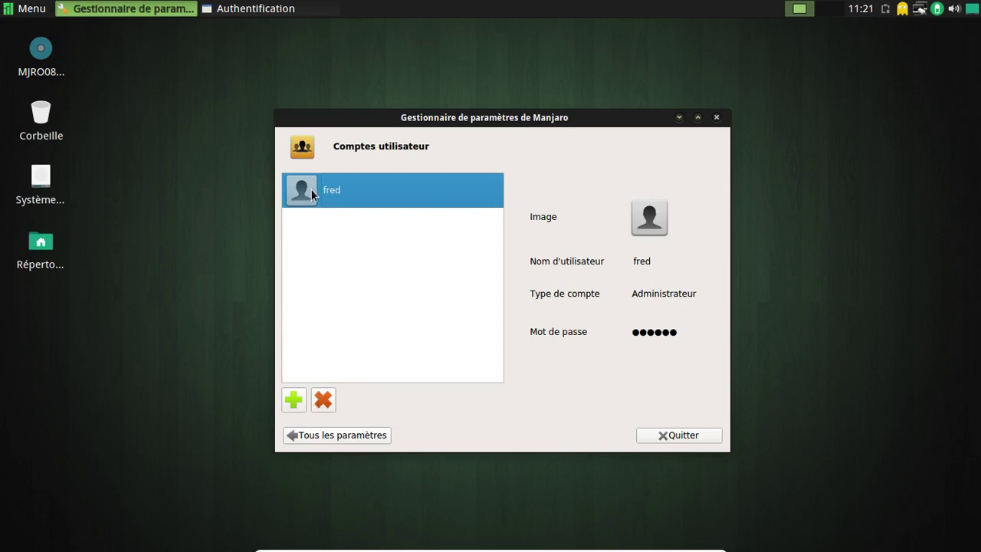
left_click(690, 433)
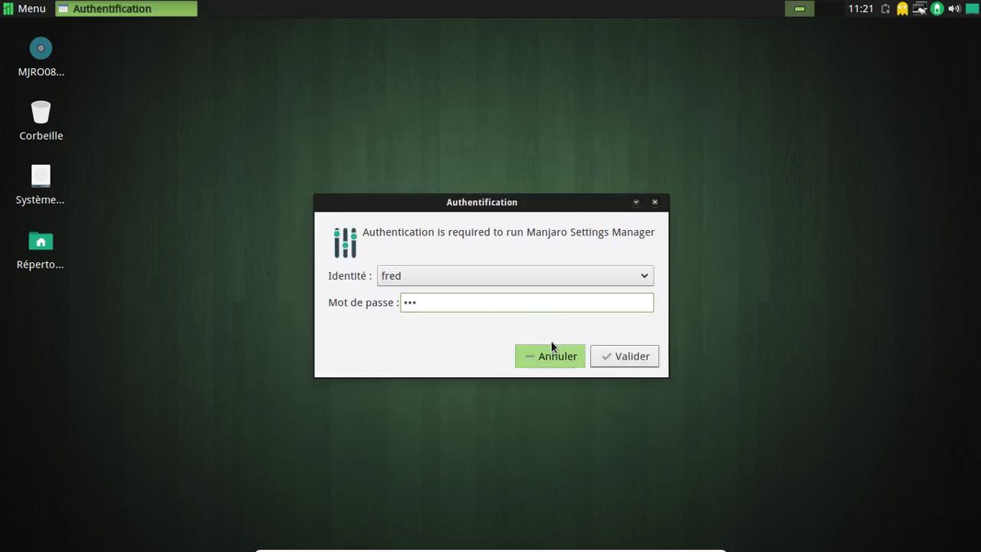
left_click(655, 203)
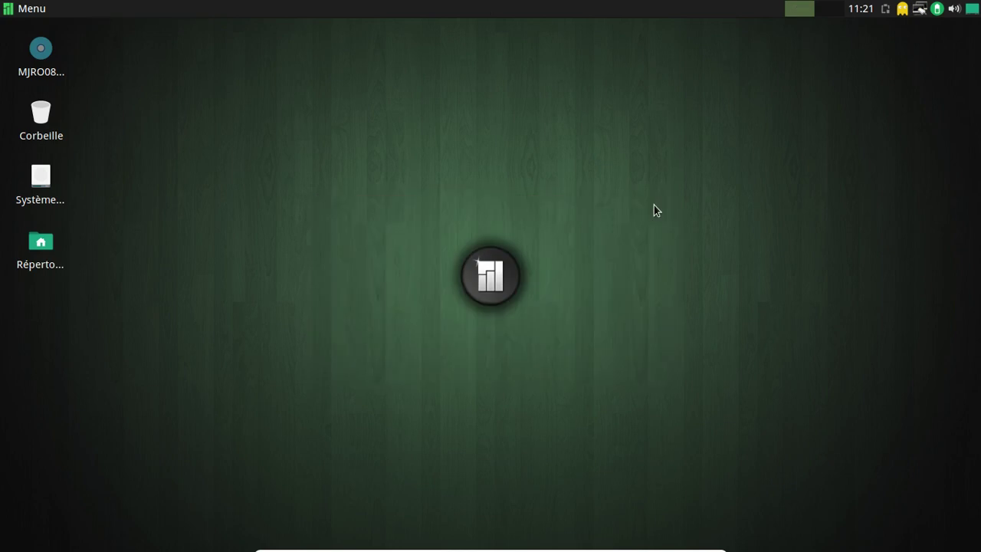
Open Octopi, list the obsolete packages and examine the details of modules-load-openrc.
right_click(901, 10)
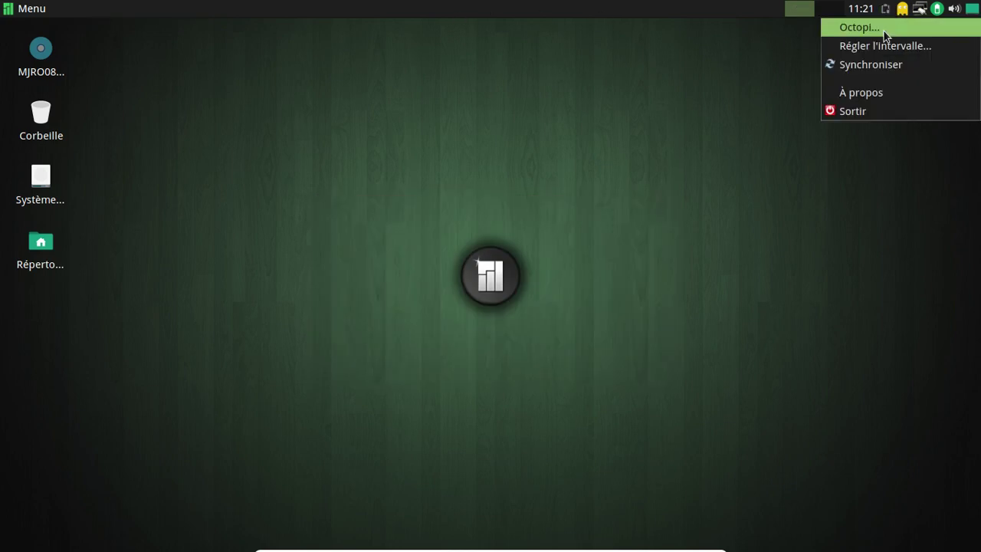
left_click(884, 31)
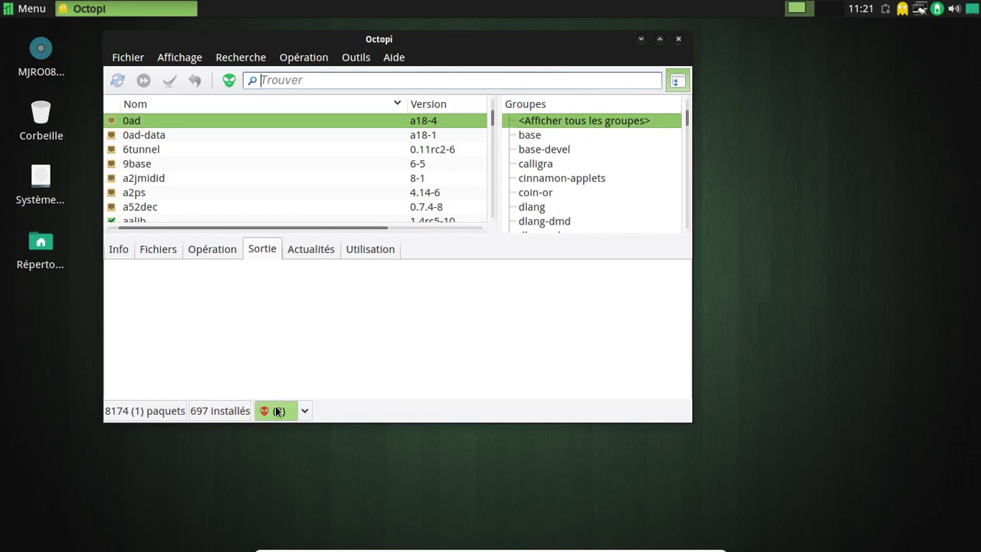
left_click(277, 411)
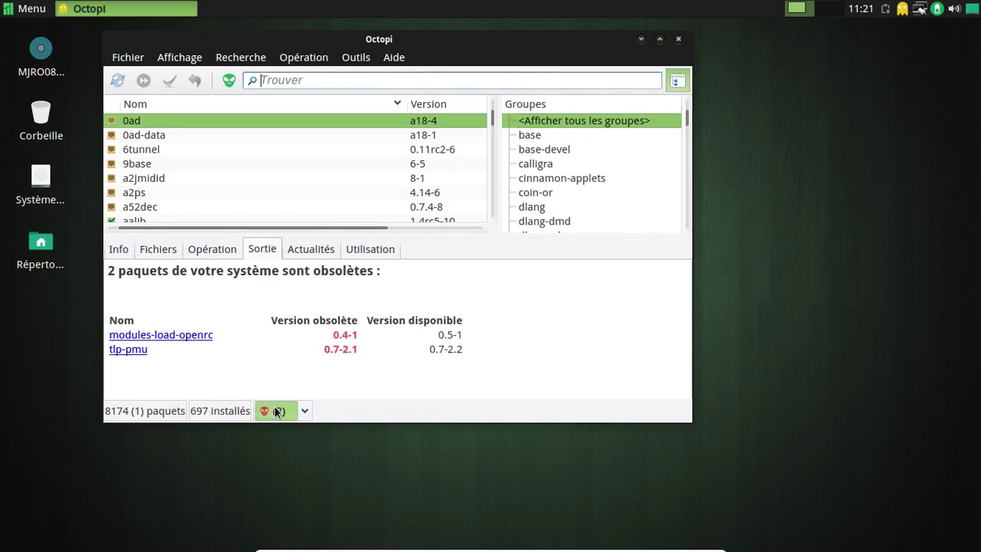
left_click(160, 335)
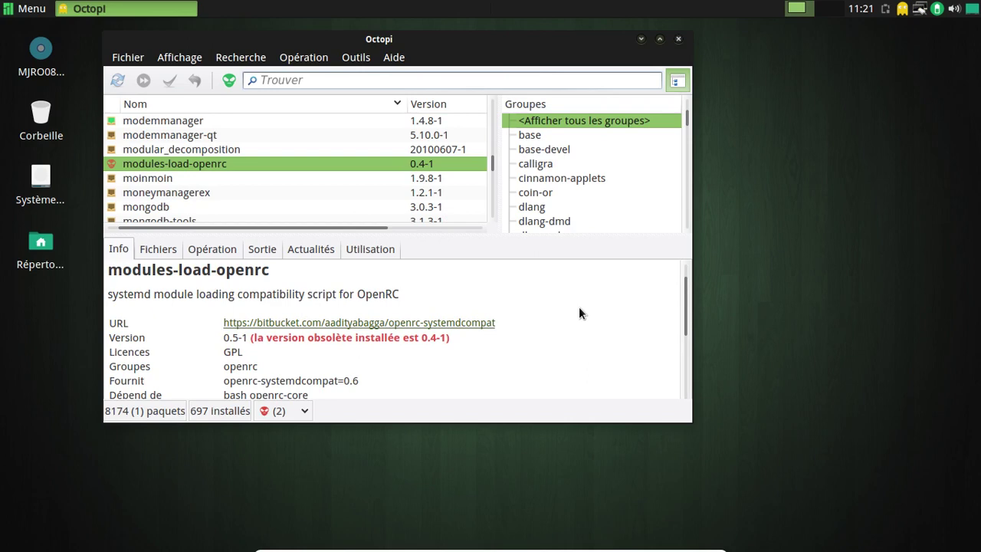
scroll(578, 312, "down", 2)
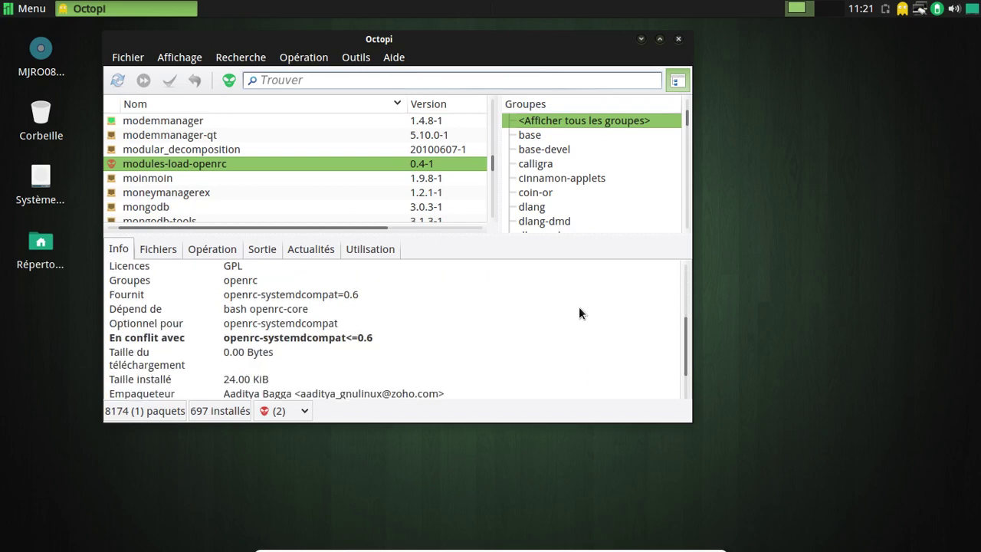
scroll(580, 313, "down", 1)
scroll(580, 313, "up", 3)
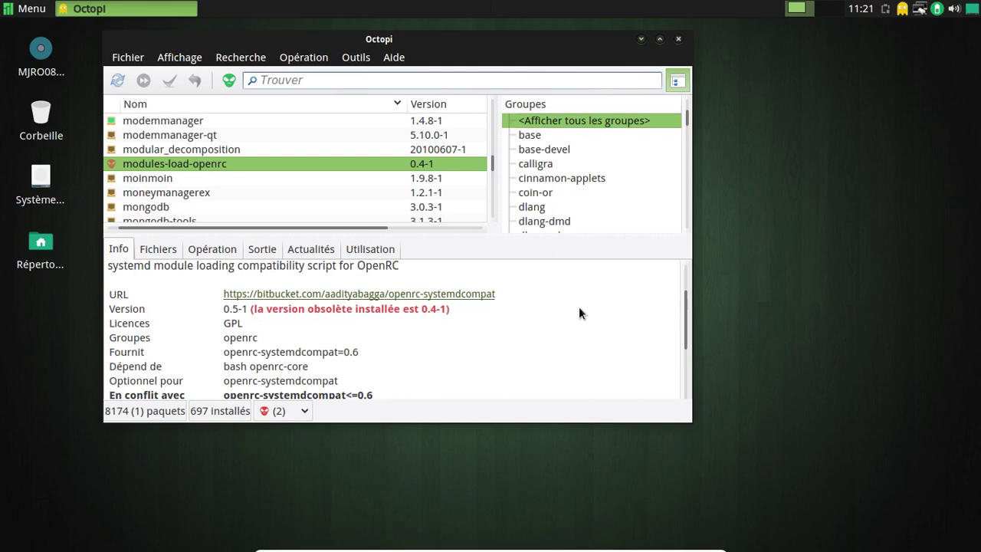
scroll(580, 313, "down", 3)
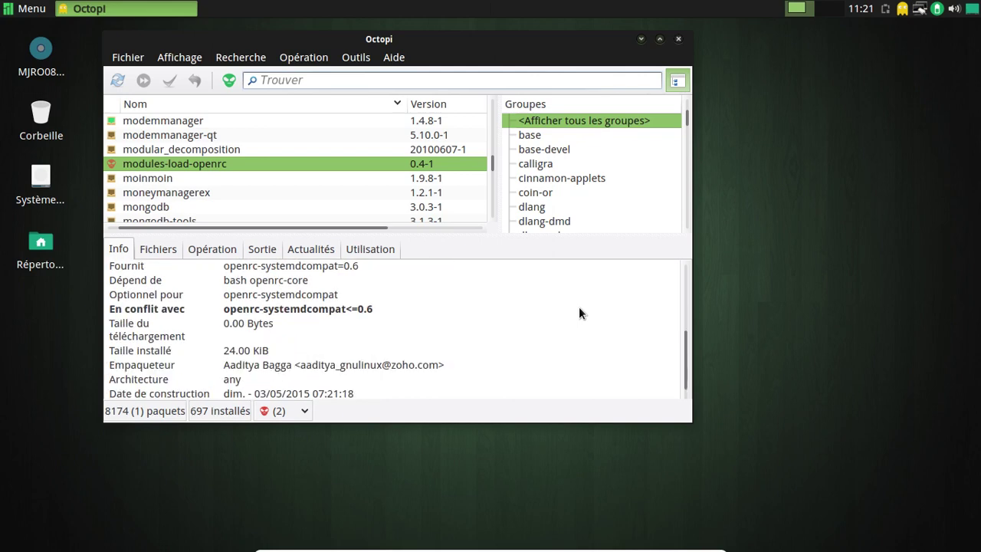
Remove modules-load-openrc in Octopi, confirming the removal and entering the administrator password.
right_click(258, 163)
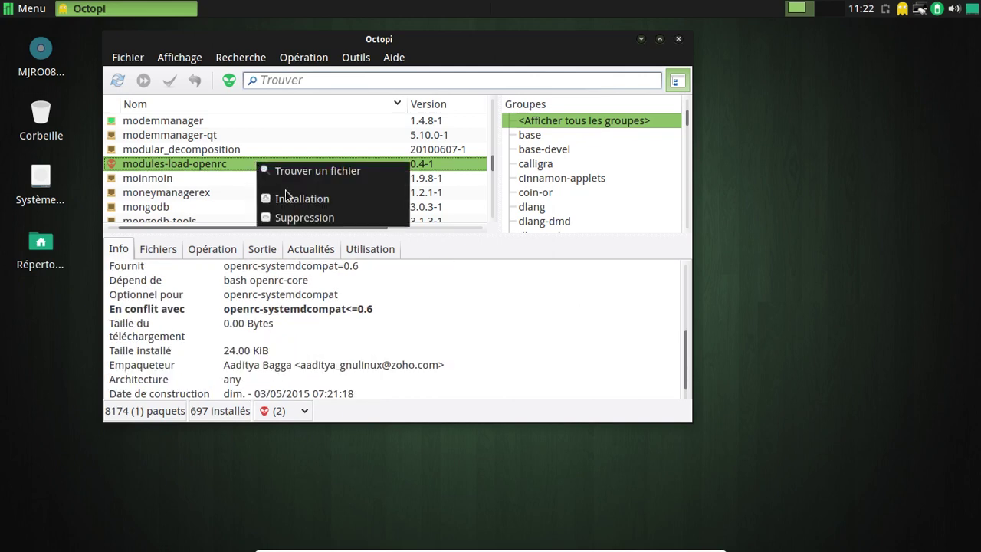
left_click(312, 219)
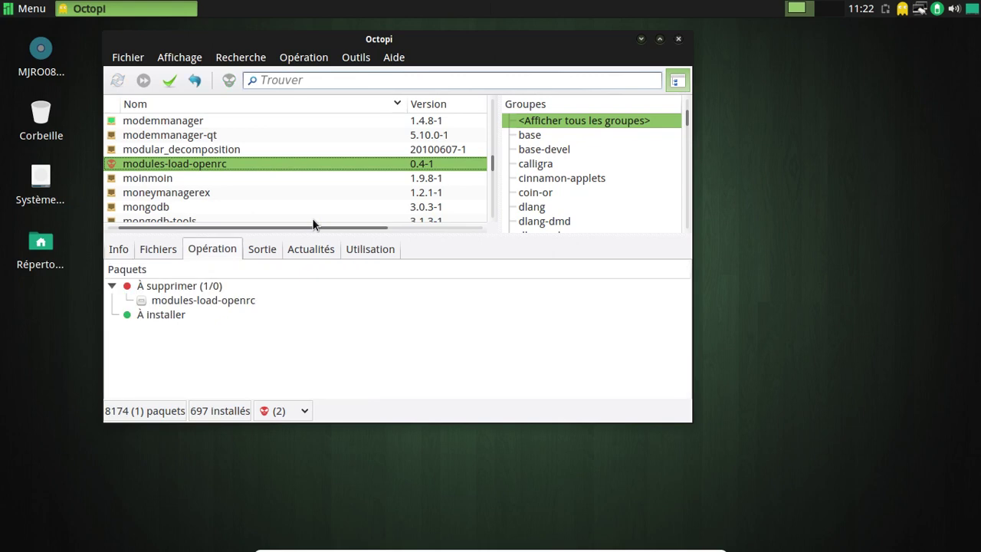
left_click(176, 81)
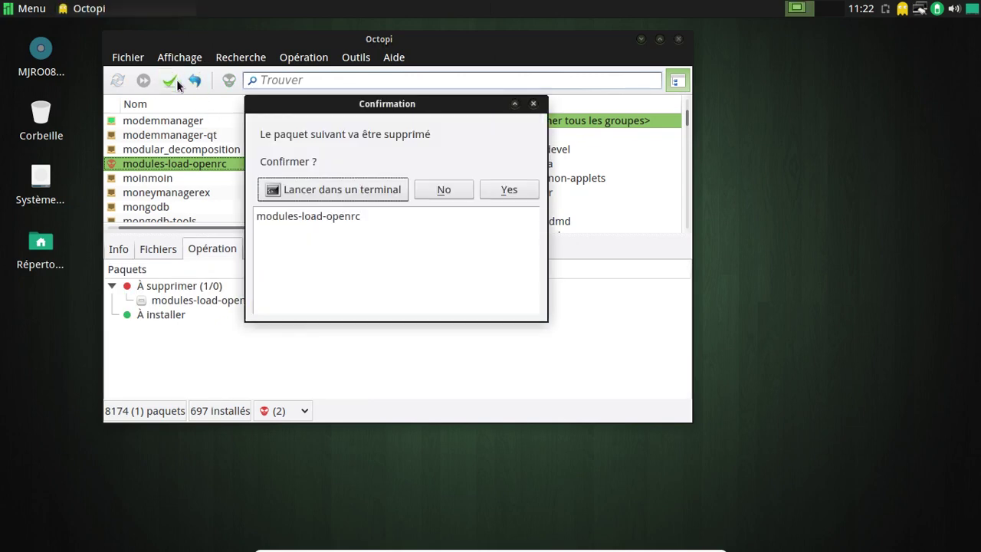
left_click(484, 192)
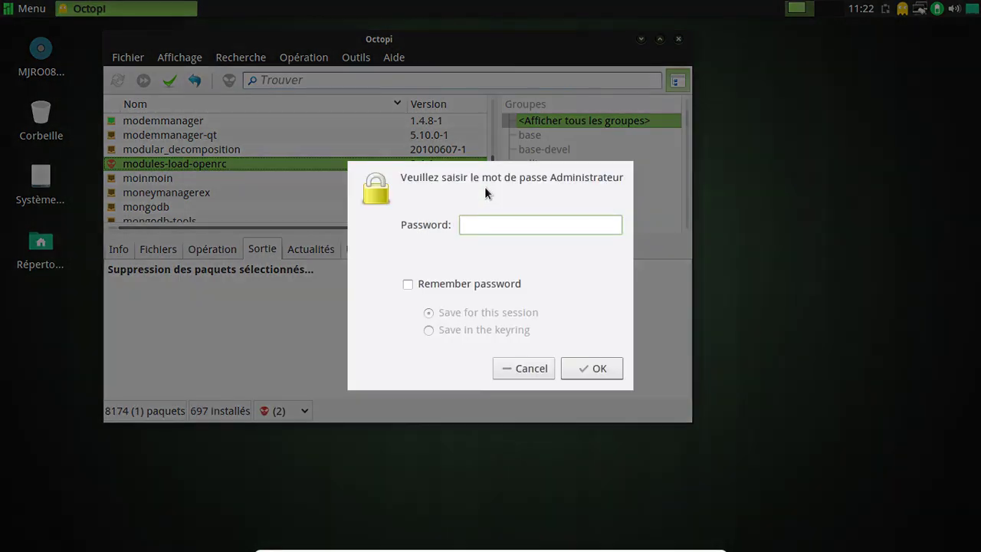
type("****")
key("BackSpace")
key("BackSpace")
key("BackSpace")
key("BackSpace")
type("********")
key("Return")
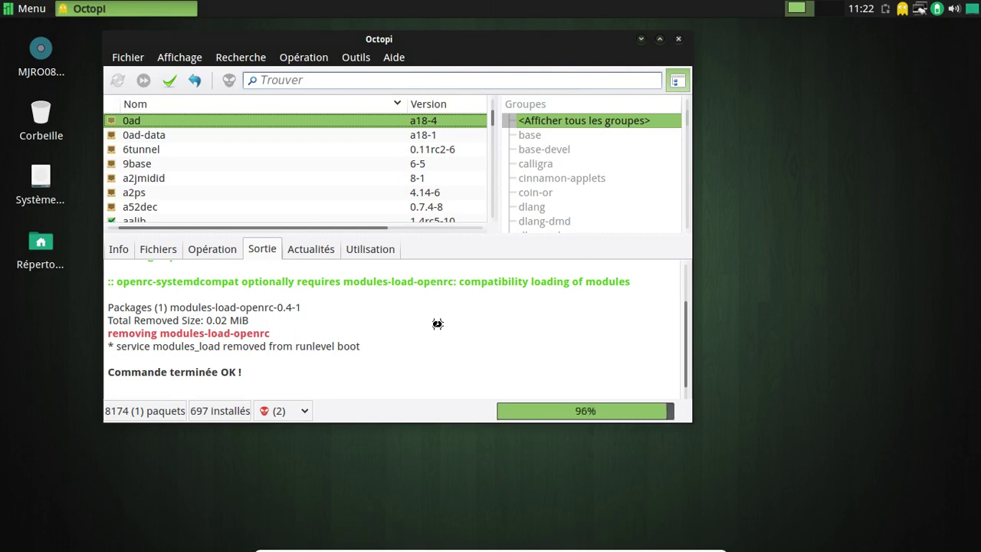
List the remaining obsolete packages and show the details of tlp-pmu.
left_click(273, 411)
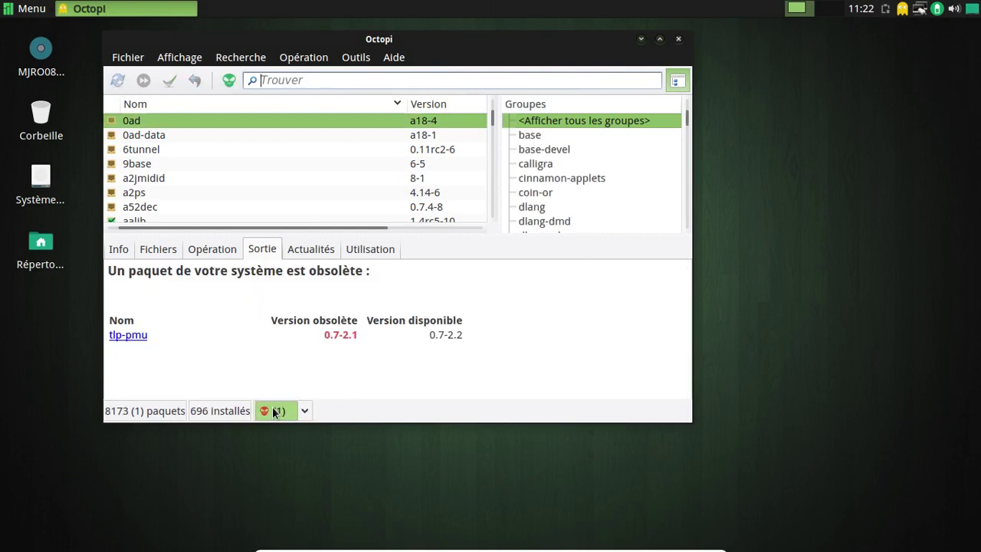
left_click(129, 337)
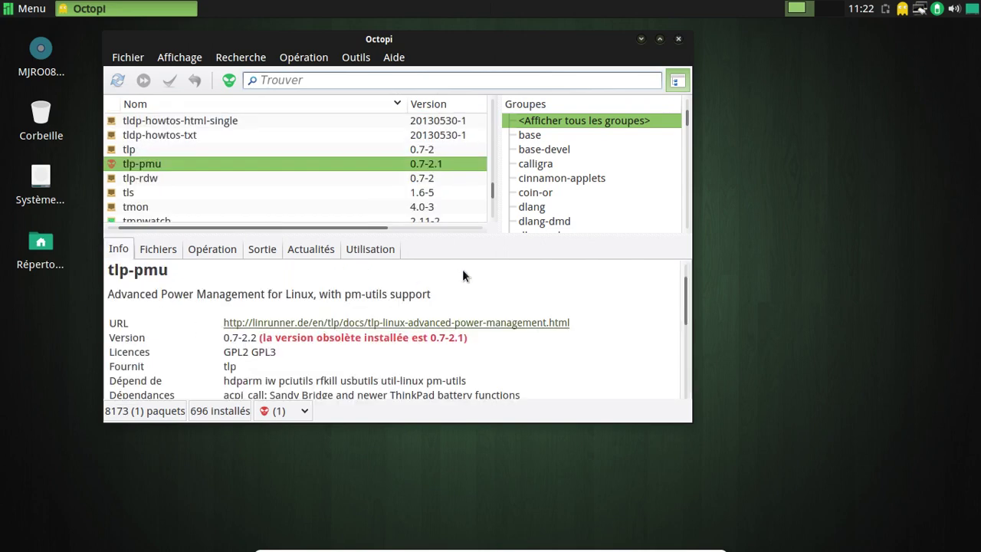
Synchronise the package databases in Octopi, authorising it with the administrator password, and move the window towards the middle of the desktop.
left_click(116, 80)
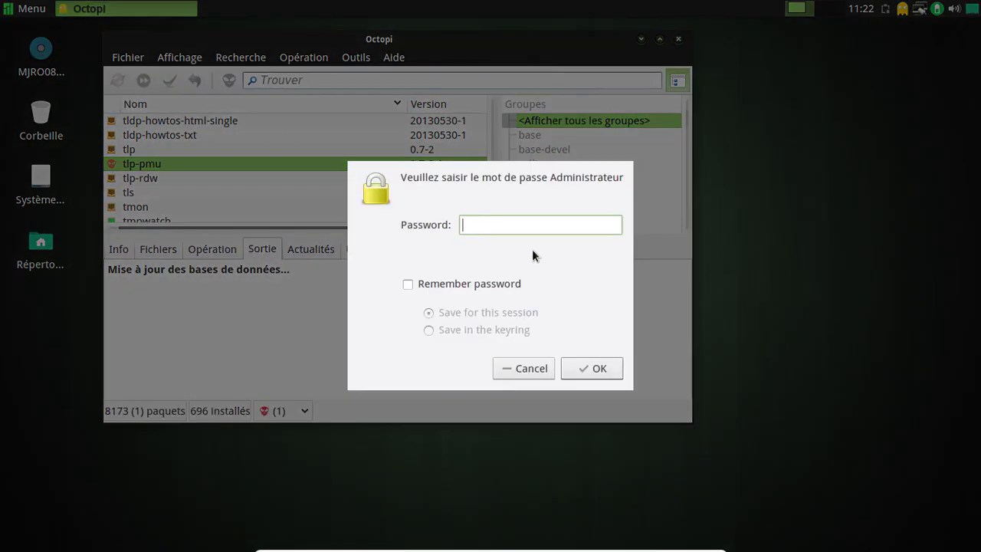
type("********")
key("Return")
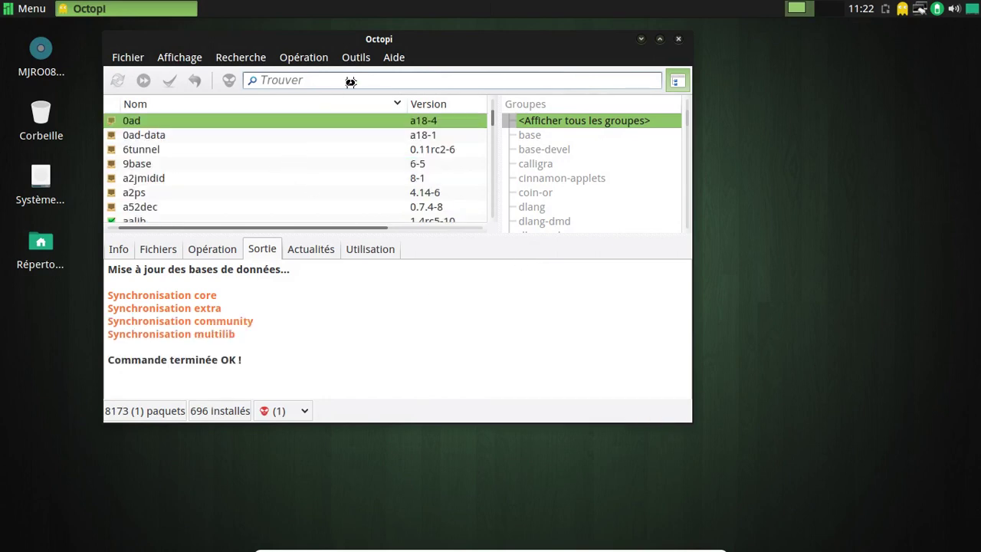
left_click_drag(392, 47, 495, 36)
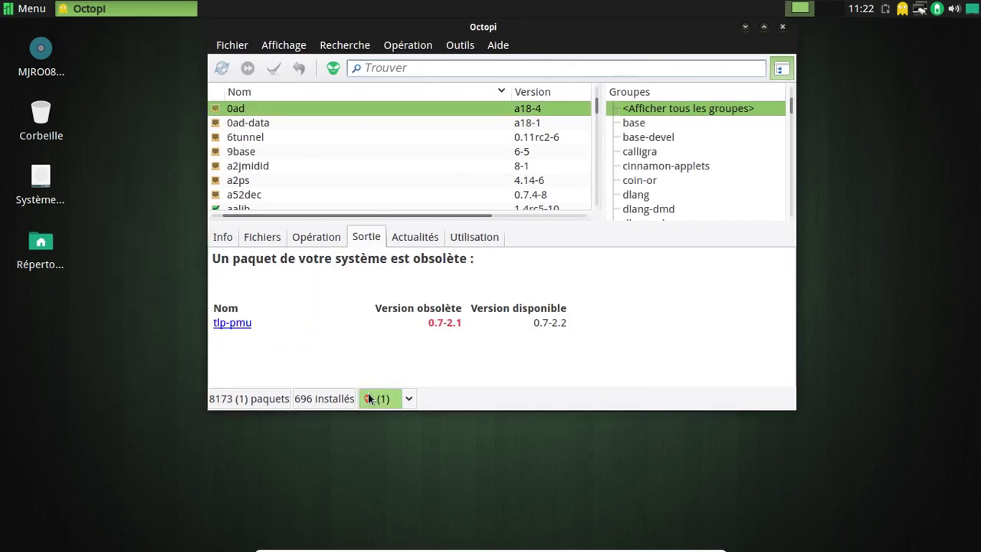
Start installing the obsolete tlp-pmu package from the AUR, accepting its compilation and entering the sudo password.
left_click(243, 324)
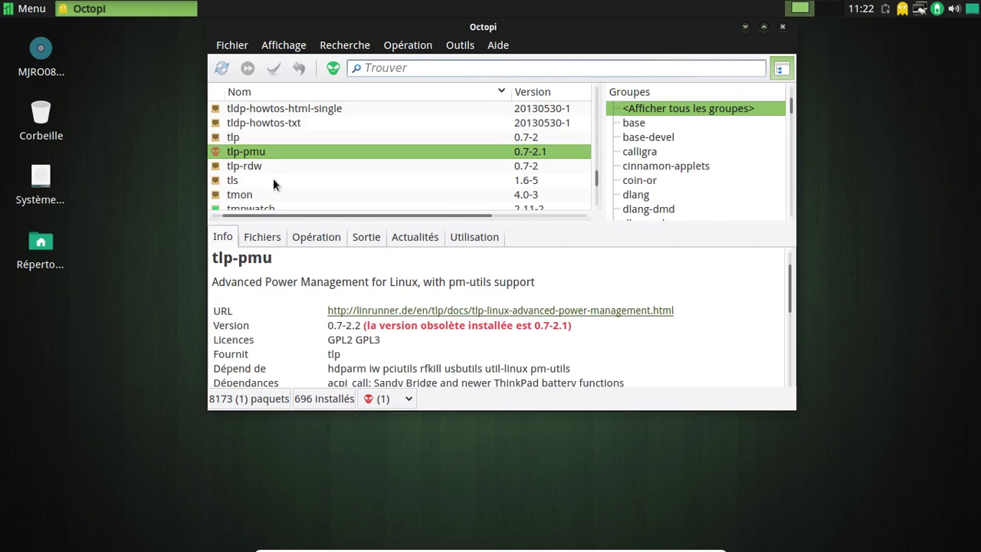
right_click(269, 151)
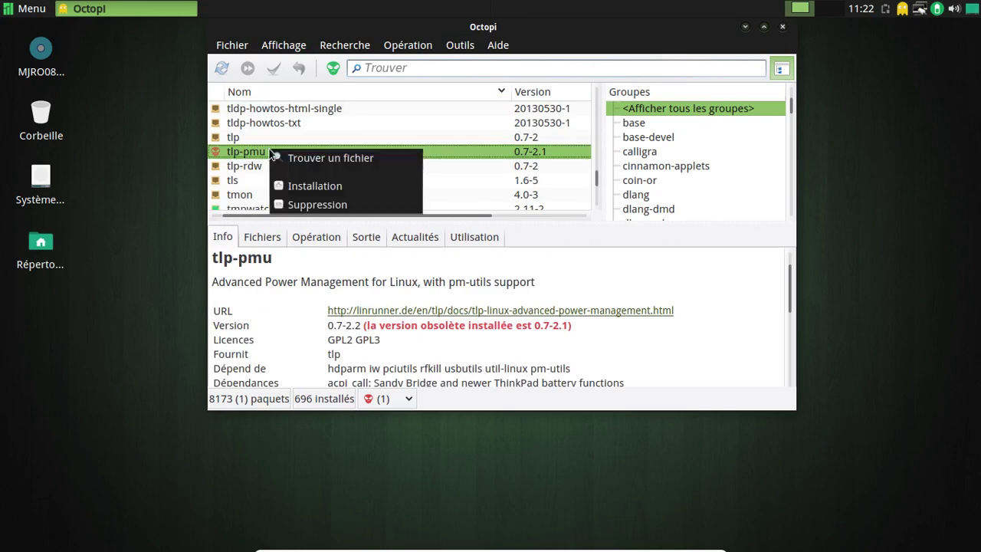
left_click(327, 186)
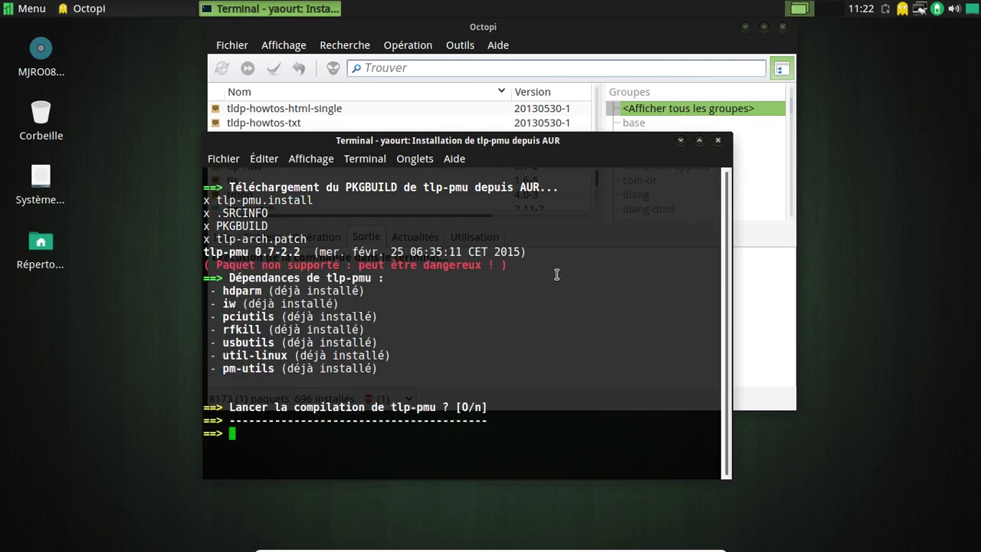
key("Return")
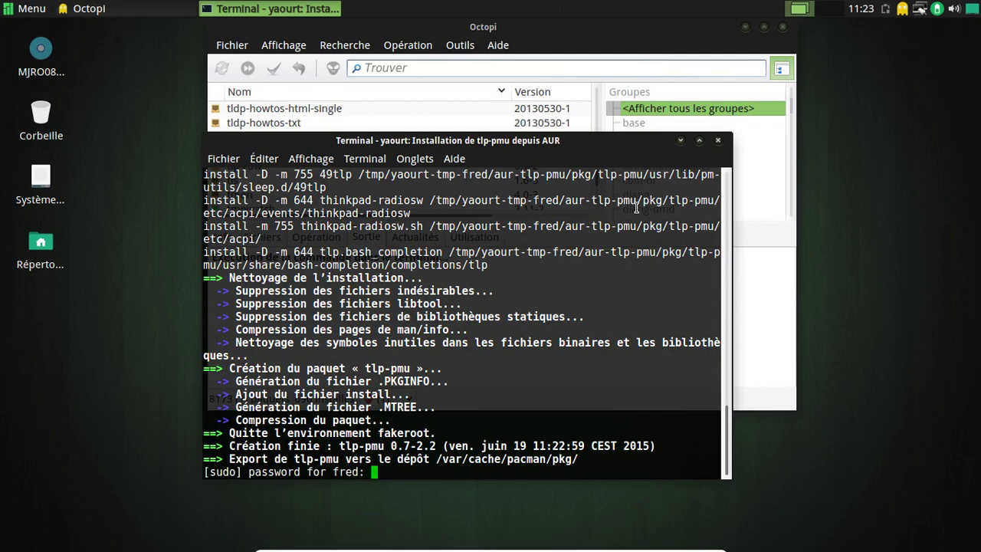
key("Return")
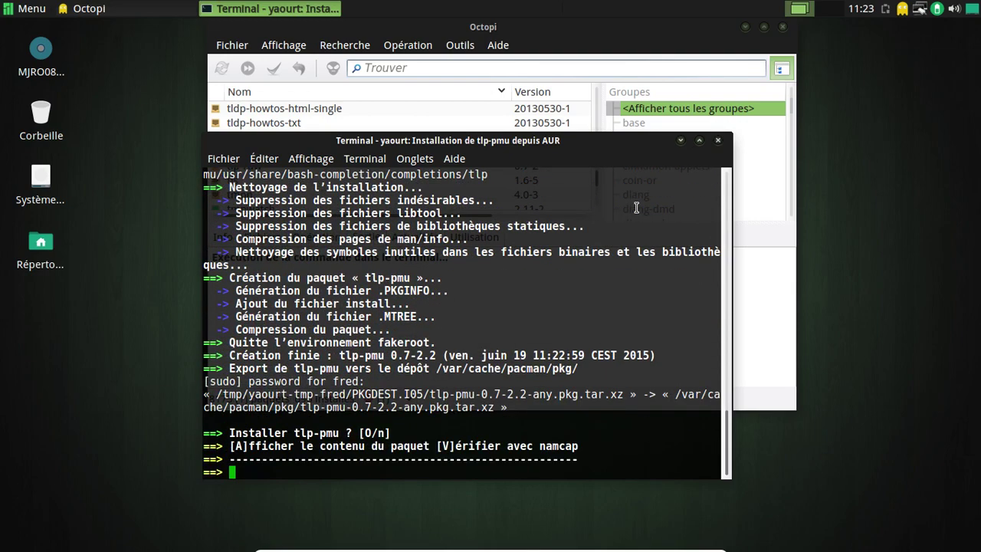
Accept the installation of the compiled tlp-pmu package with o, proceed with the transaction and close the terminal.
type("o")
key("Return")
key("Delete")
key("BackSpace")
key("BackSpace")
key("BackSpace")
key("BackSpace")
key("BackSpace")
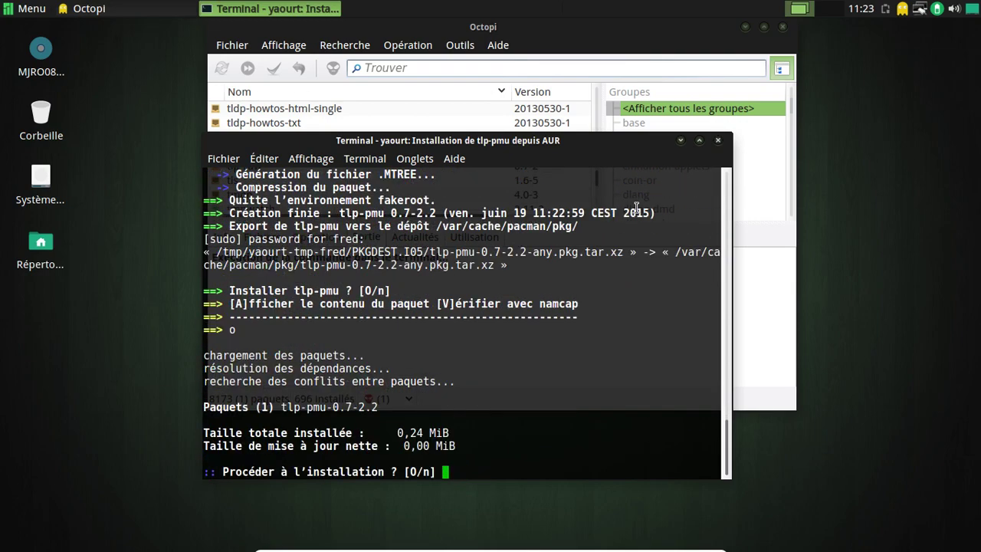
key("Return")
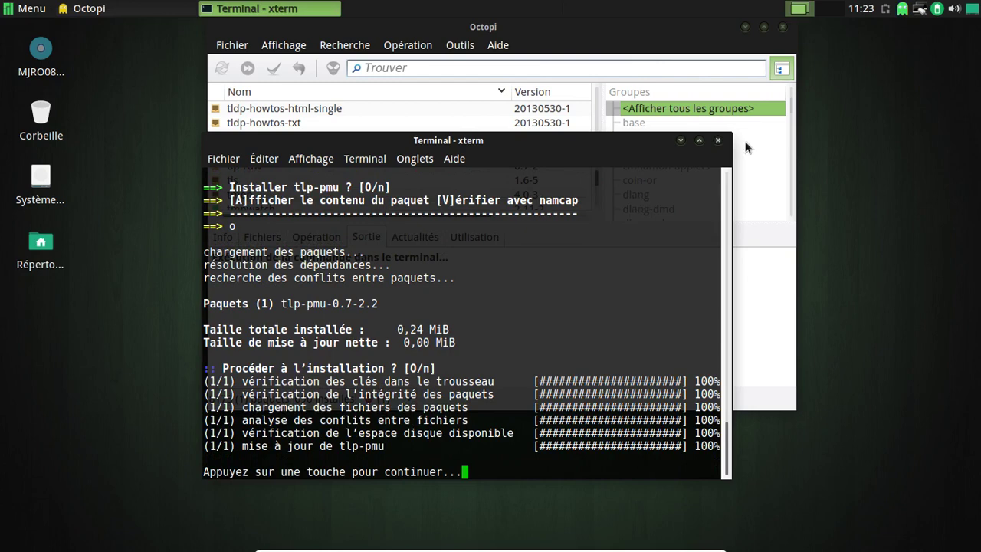
left_click(719, 140)
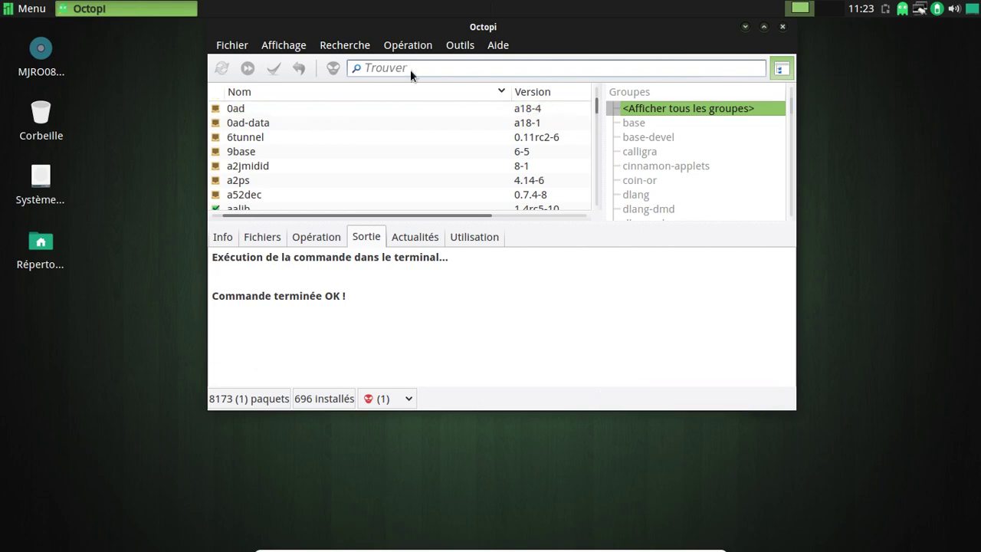
Search Octopi's package list for "modules openrc" and reduce the search term to "openrc".
type("modules")
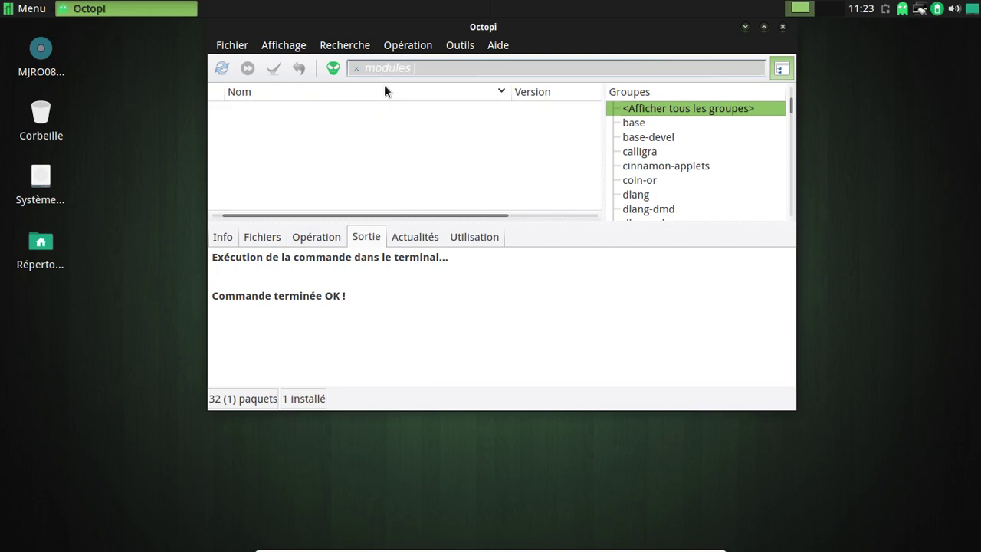
type(" openrc")
left_click_drag(416, 69, 350, 66)
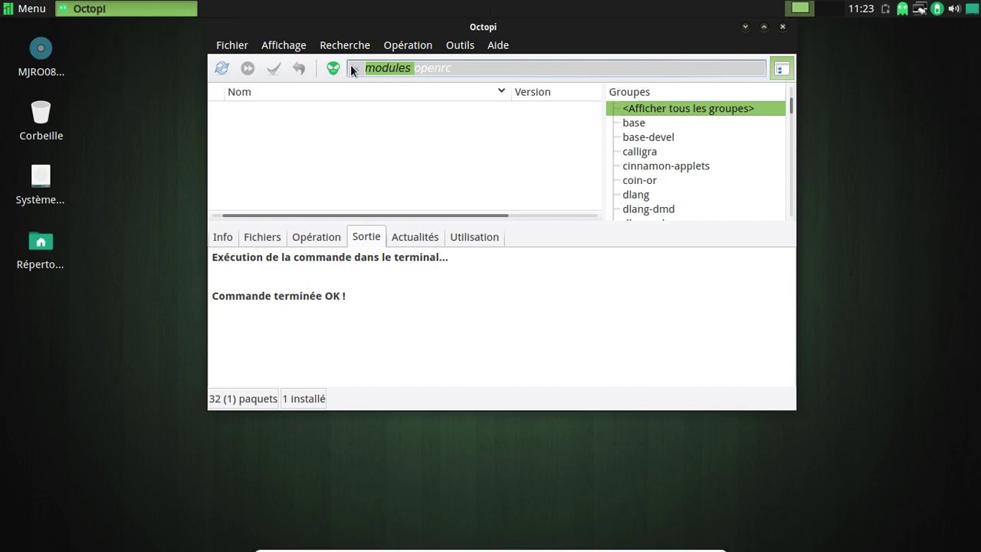
key("BackSpace")
Look through the packages matching openrc for a modules package and check the list of package groups.
scroll(444, 159, "down", 1)
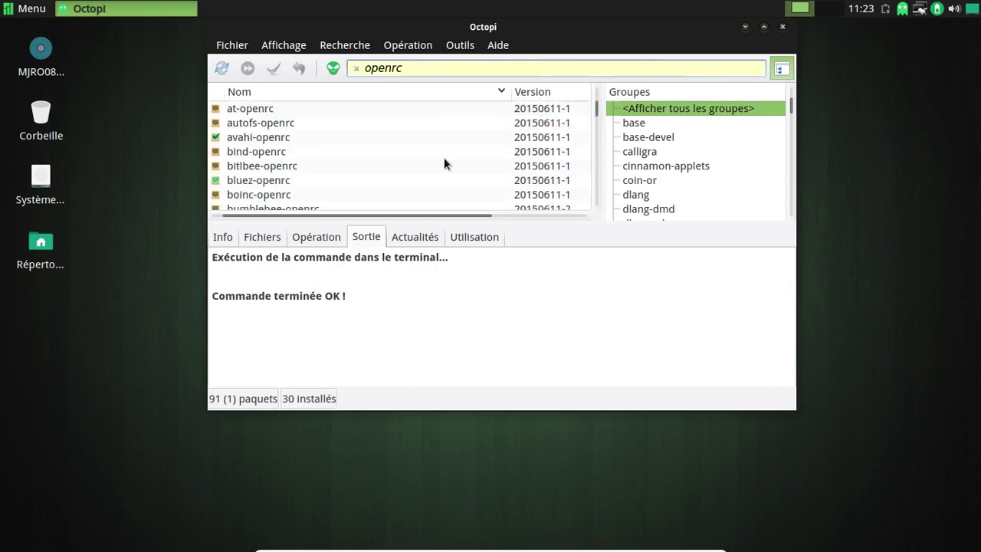
scroll(443, 164, "down", 15)
scroll(443, 163, "up", 3)
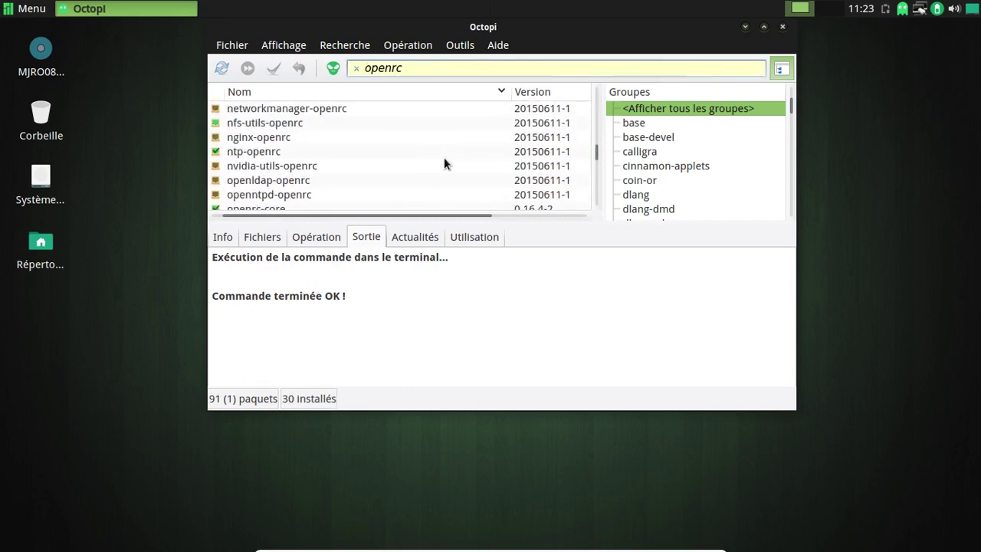
scroll(444, 163, "up", 1)
scroll(443, 163, "up", 2)
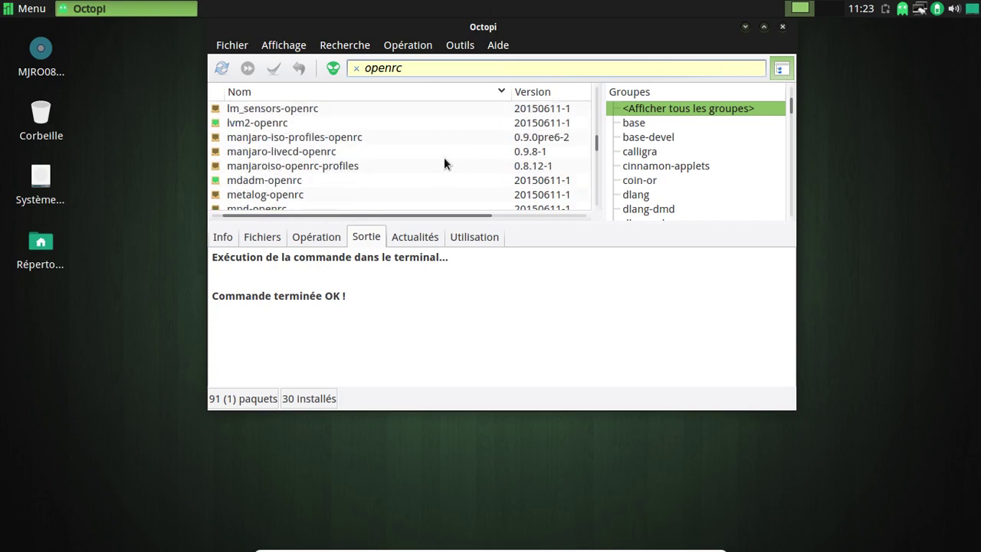
scroll(444, 163, "down", 3)
scroll(444, 161, "down", 10)
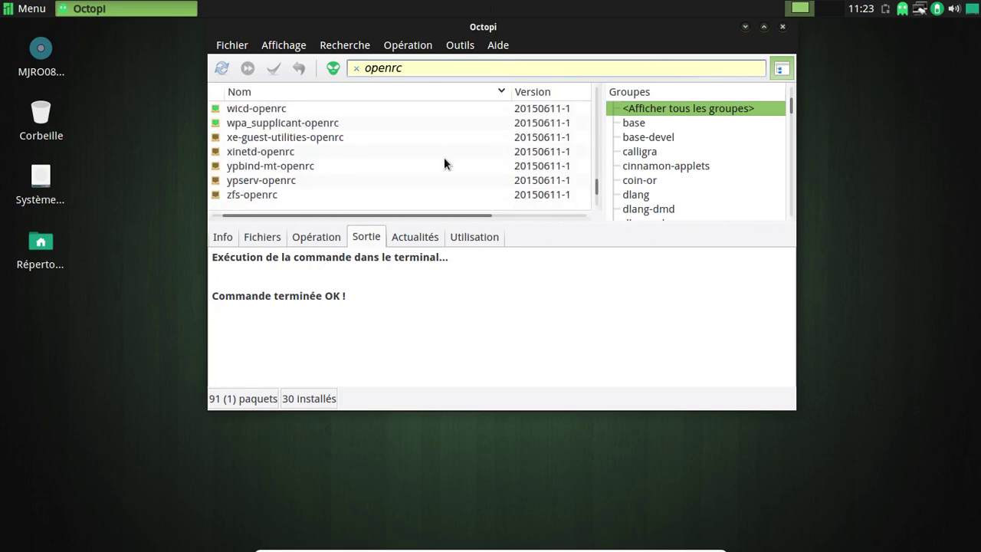
scroll(739, 128, "down", 20)
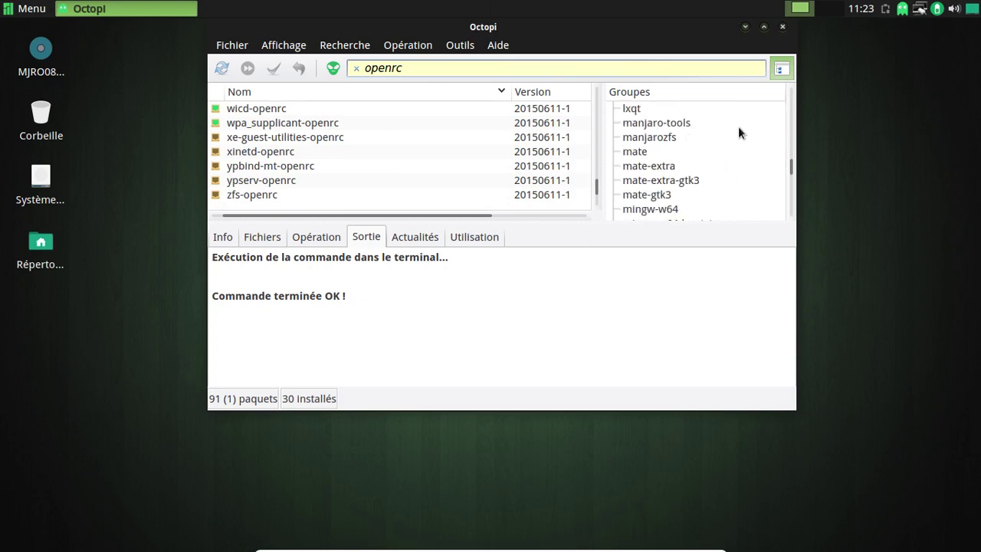
scroll(739, 129, "down", 6)
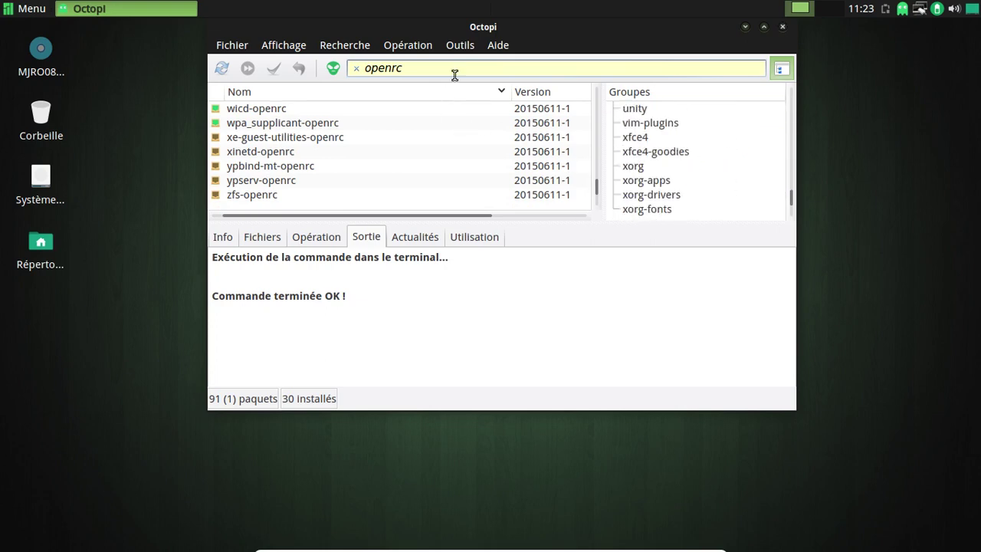
left_click(407, 45)
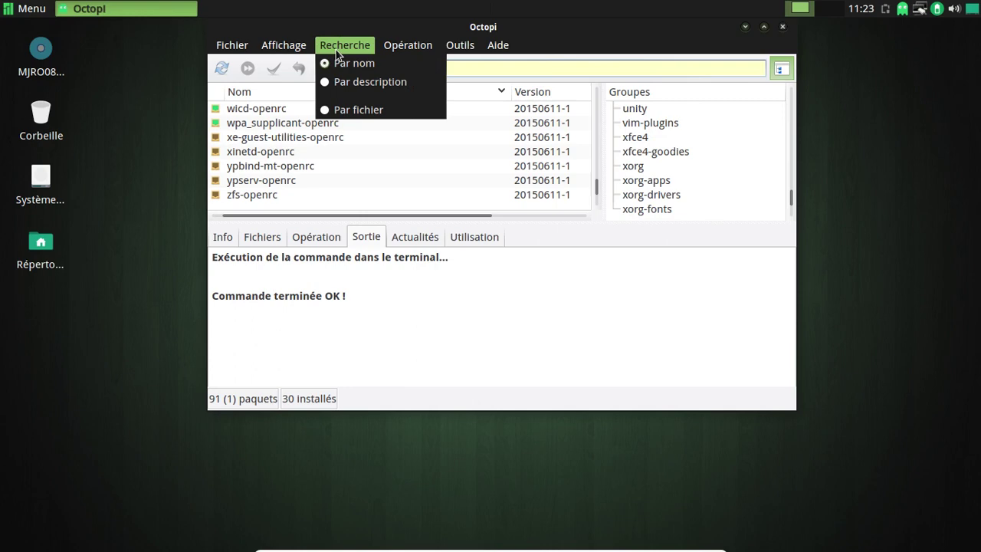
mouse_move(235, 53)
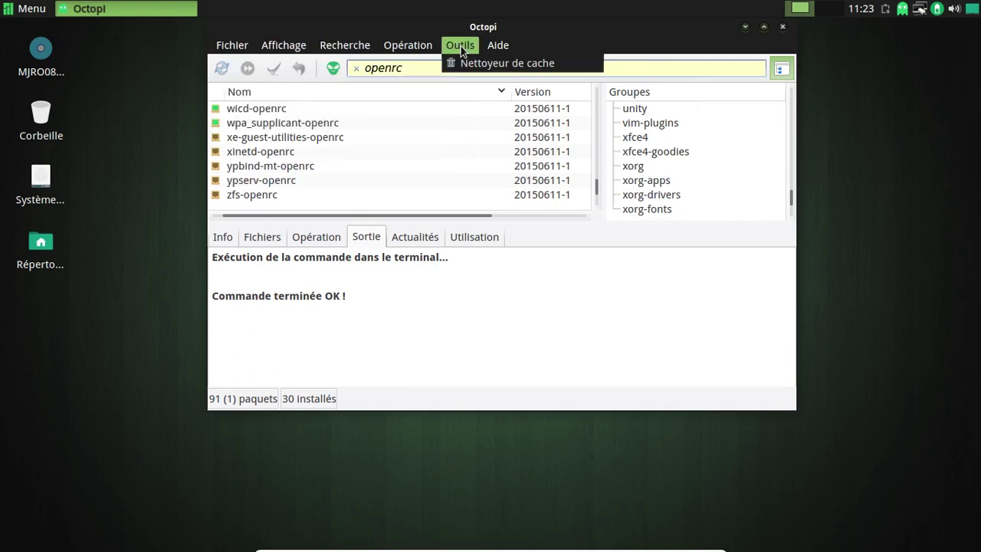
mouse_move(402, 52)
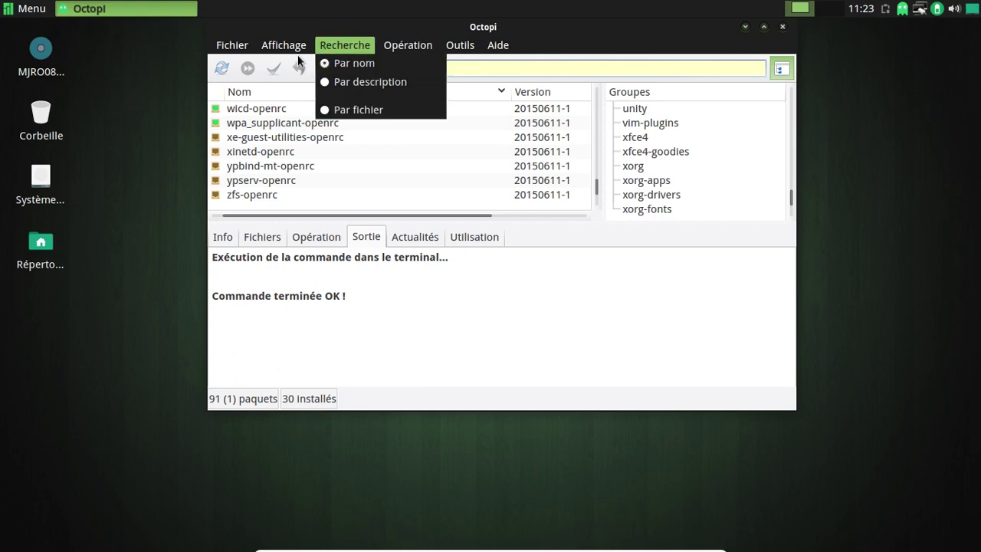
mouse_move(287, 47)
mouse_move(316, 129)
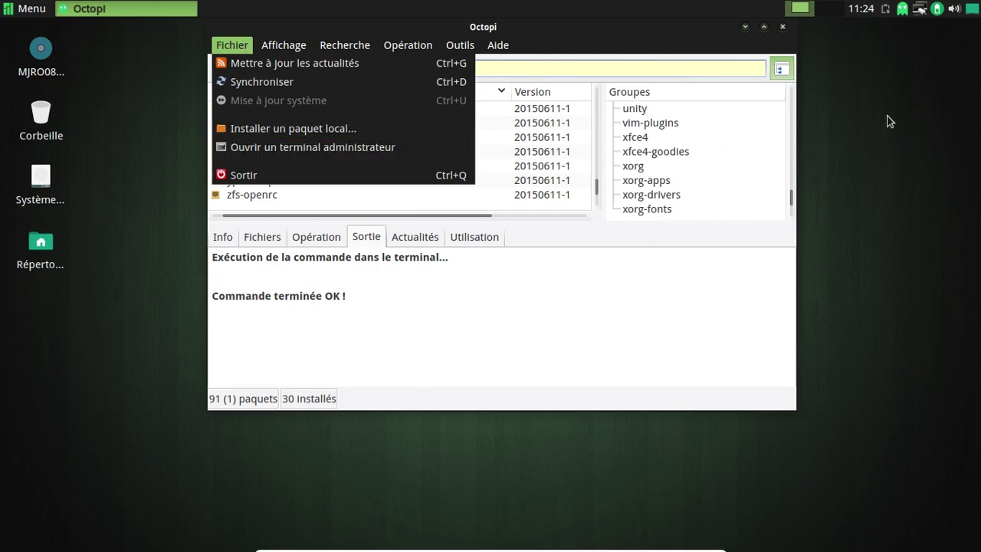
Close Octopi and open a terminal, moving its window to the middle of the desktop.
left_click(792, 37)
left_click(784, 28)
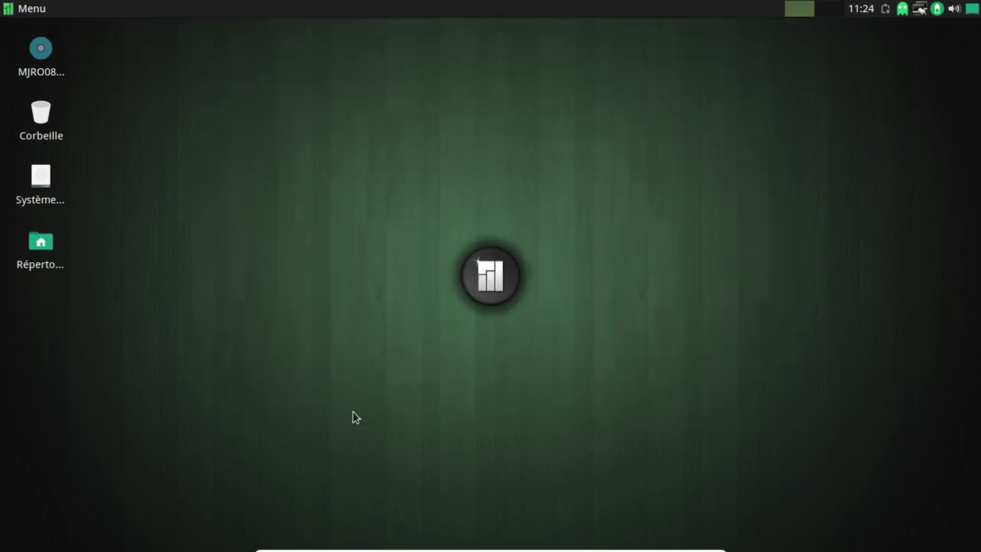
left_click(37, 10)
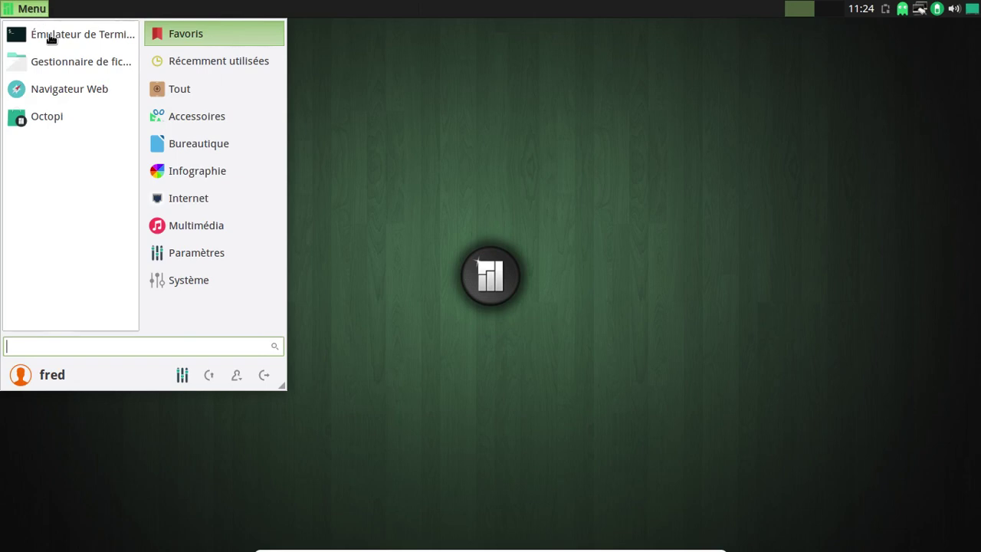
left_click(50, 37)
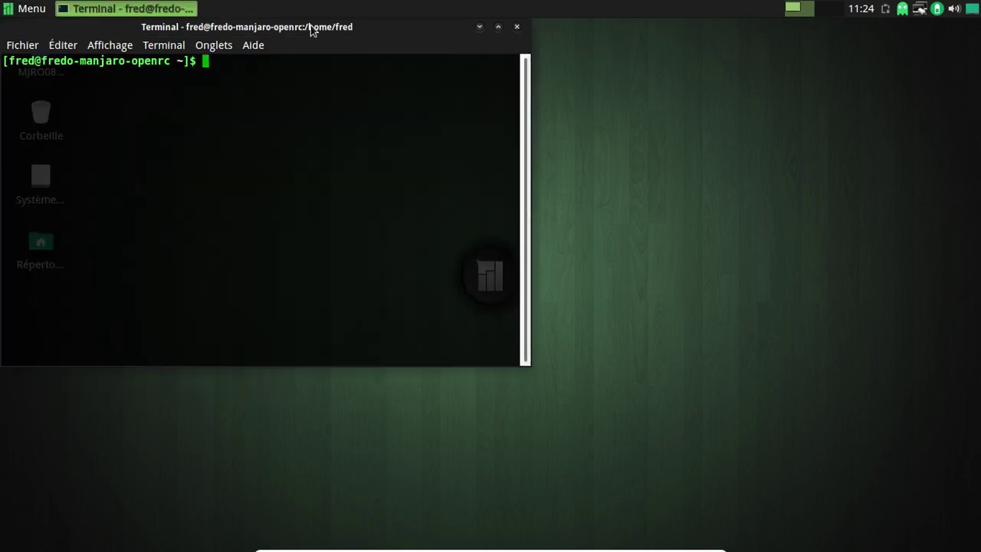
left_click_drag(311, 29, 543, 39)
Search for the OpenRC modules package with yaourt -Ss openrc | grep modules.
type("yaourt -")
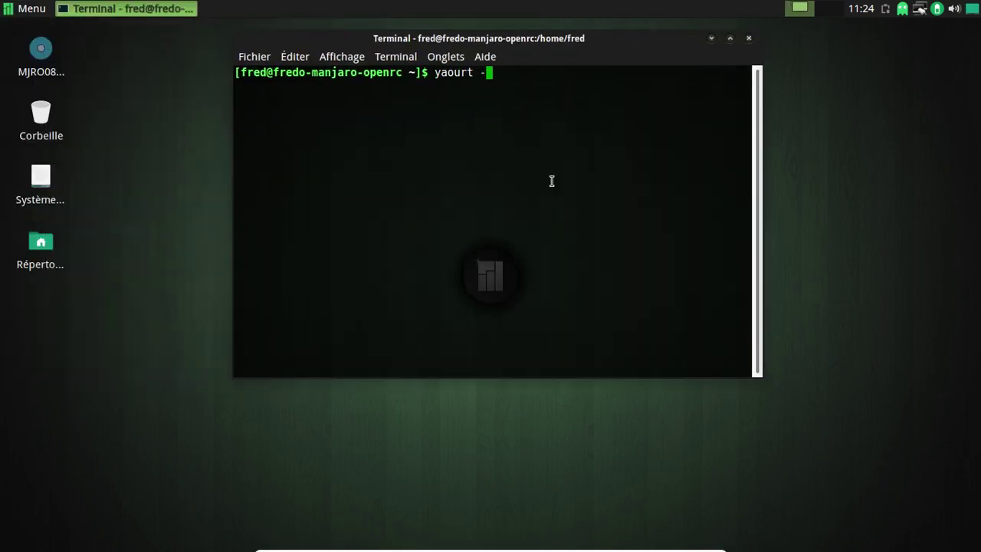
type("Ss openrc | grep modules")
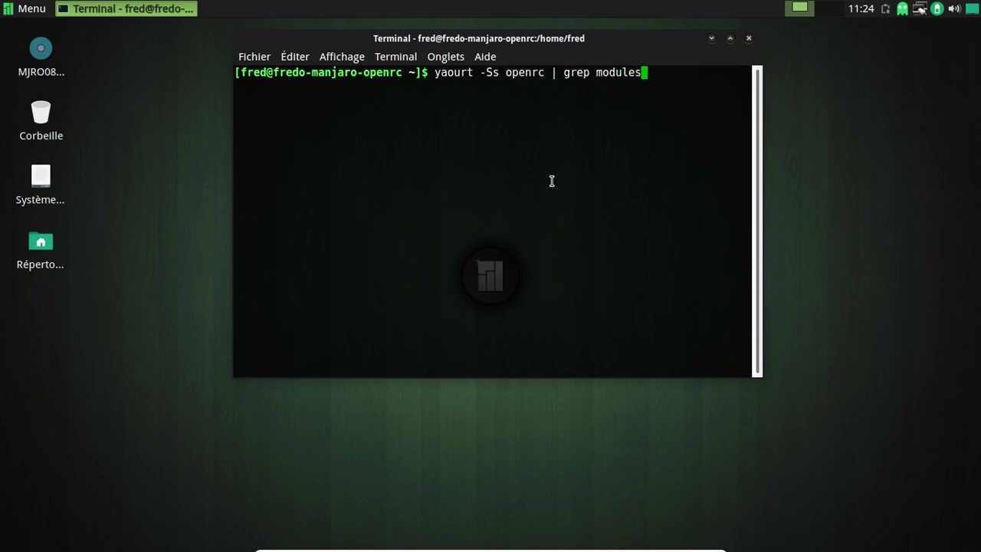
key("Return")
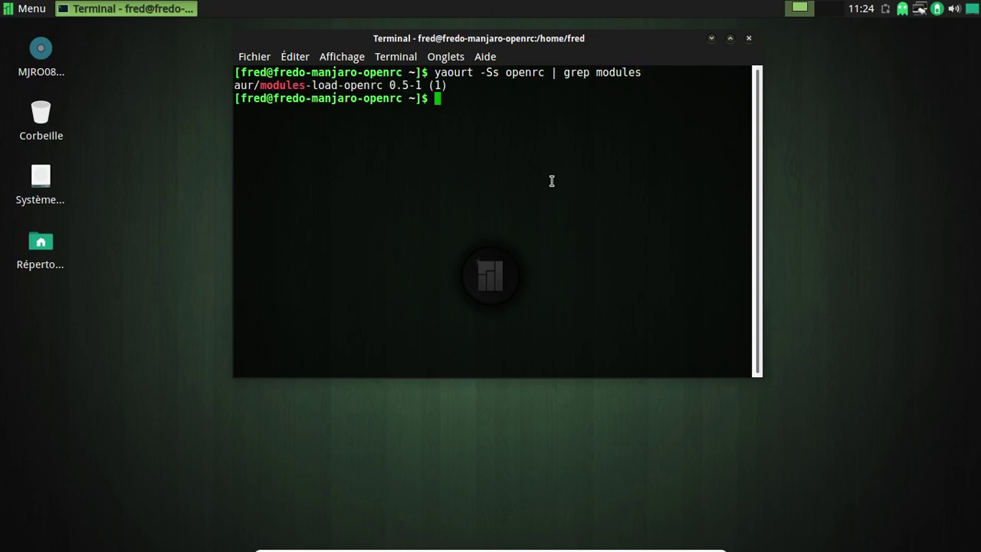
Start reinstalling the modules package from the AUR with yaourt -S modules-load-openrc.
type("yaourt -S modules-")
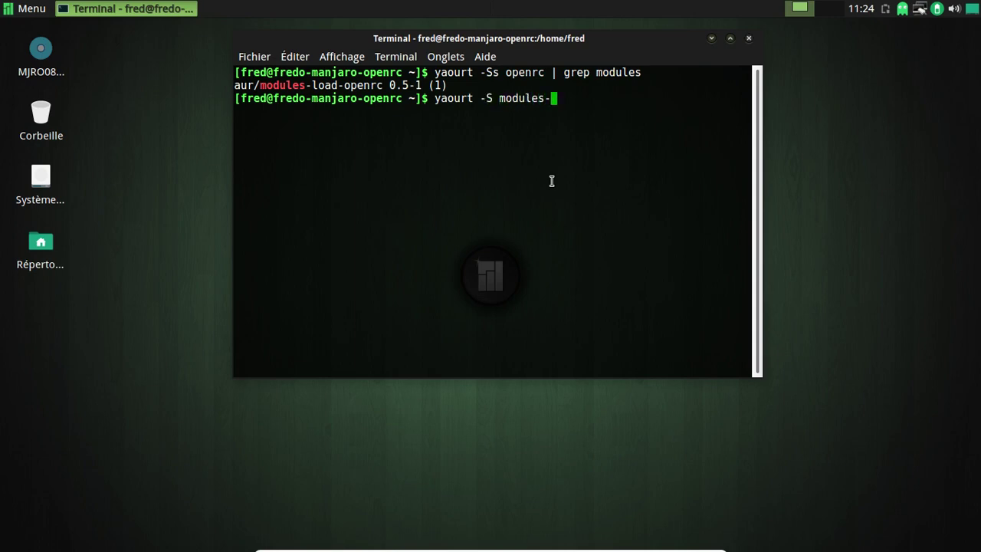
type("load-op")
key("BackSpace")
key("BackSpace")
type("ppenrc")
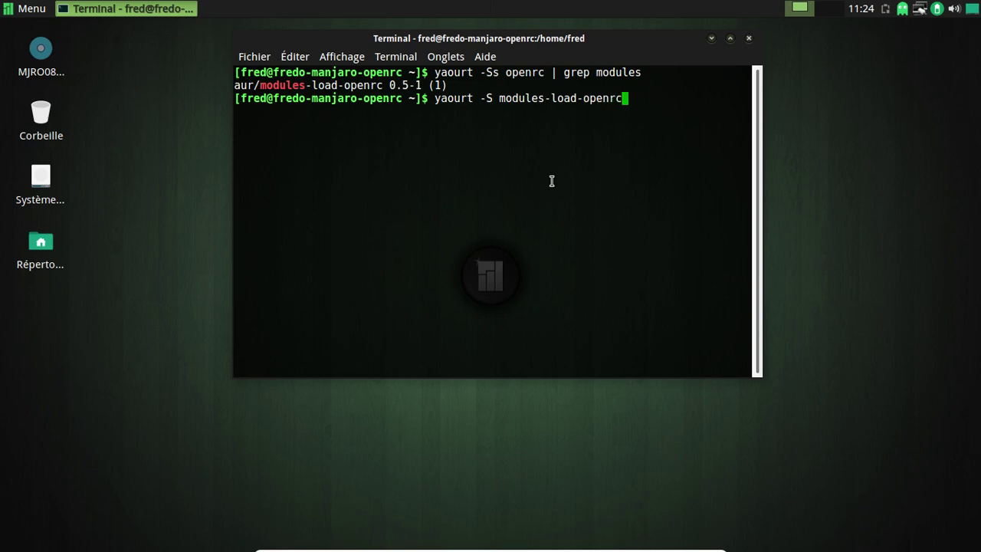
key("Return")
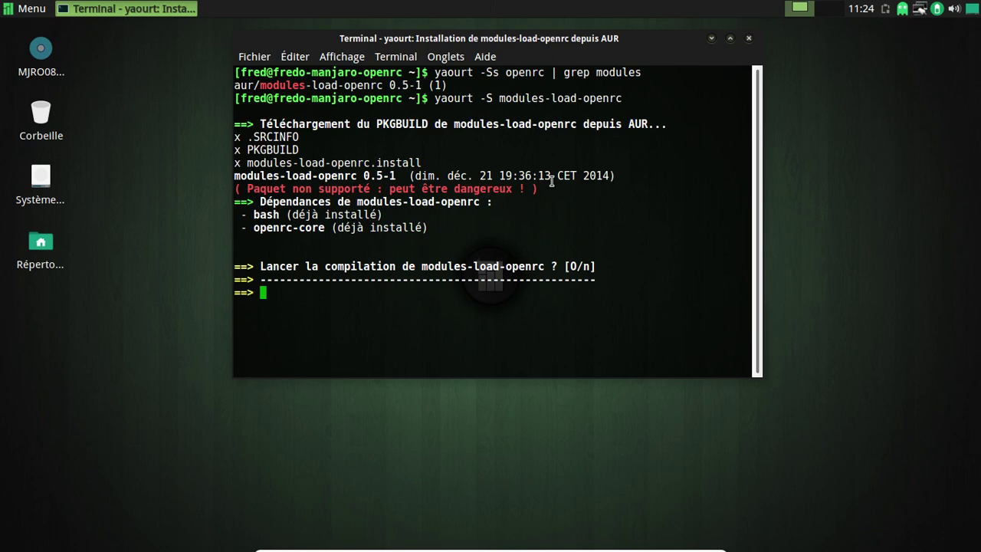
Build and install modules-load-openrc from the AUR, accepting each confirmation and entering the account's sudo password.
key("Return")
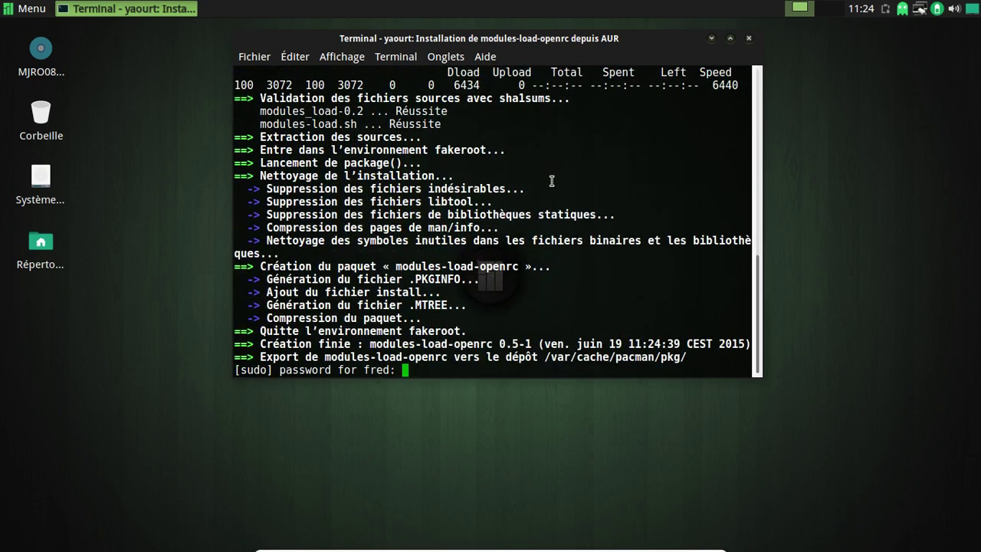
key("Return")
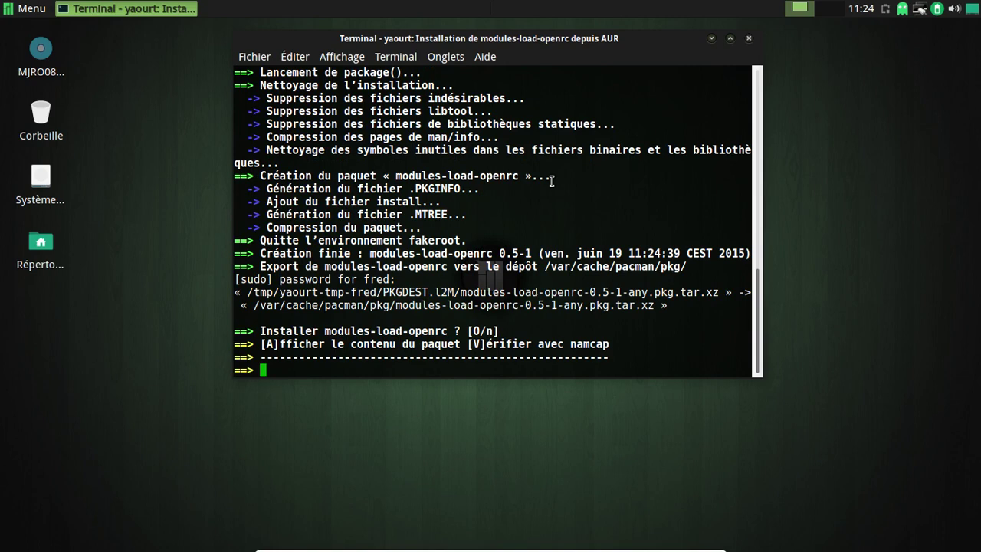
type("o")
key("Return")
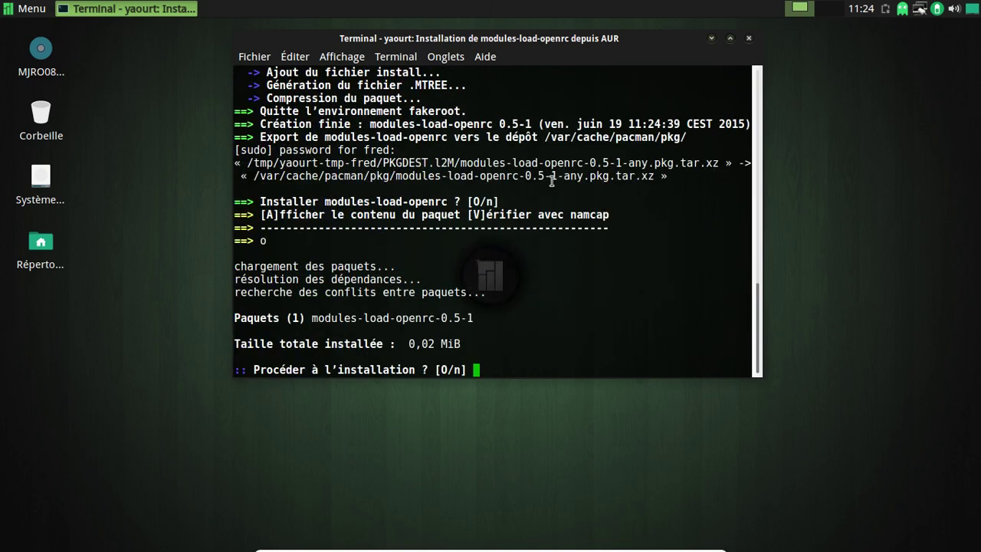
key("Return")
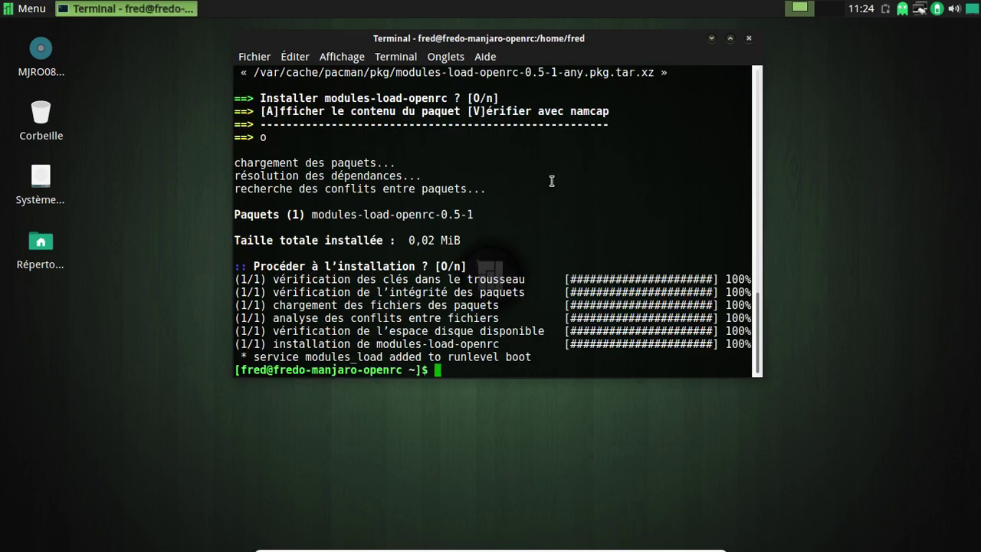
End the terminal session with the exit command.
type("sudo")
key("BackSpace")
key("BackSpace")
key("BackSpace")
key("BackSpace")
type("exit")
key("Return")
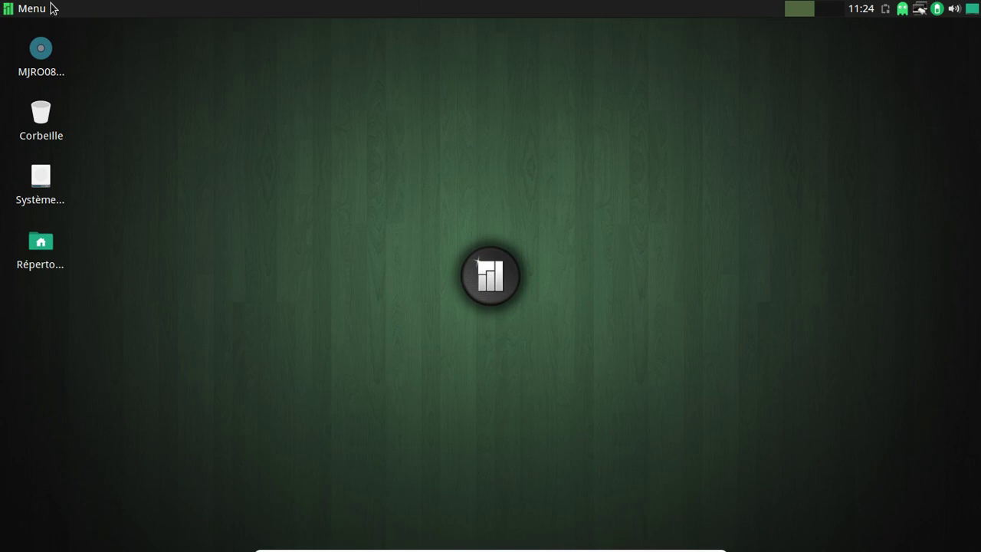
Open Octopi and search its packages for libreoffice.
left_click(15, 10)
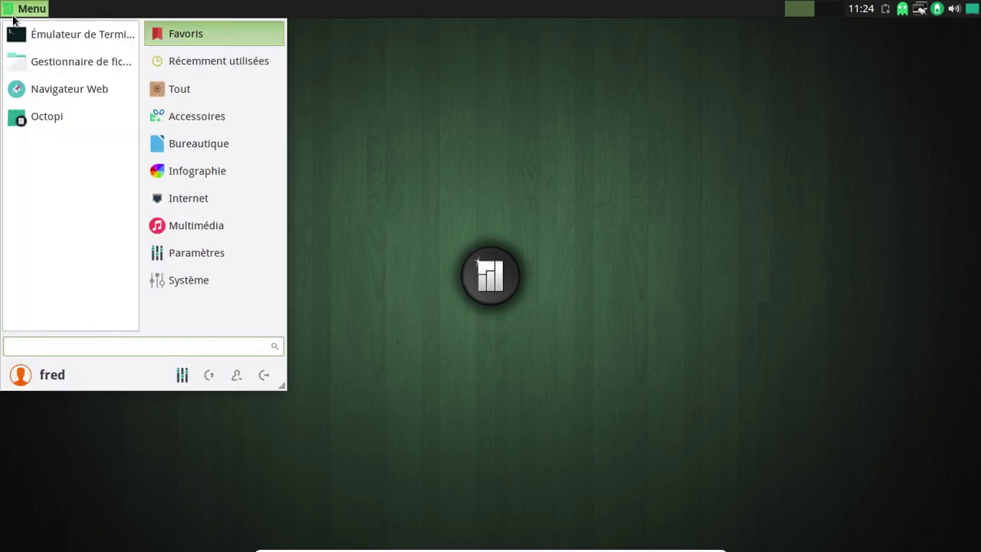
left_click(580, 77)
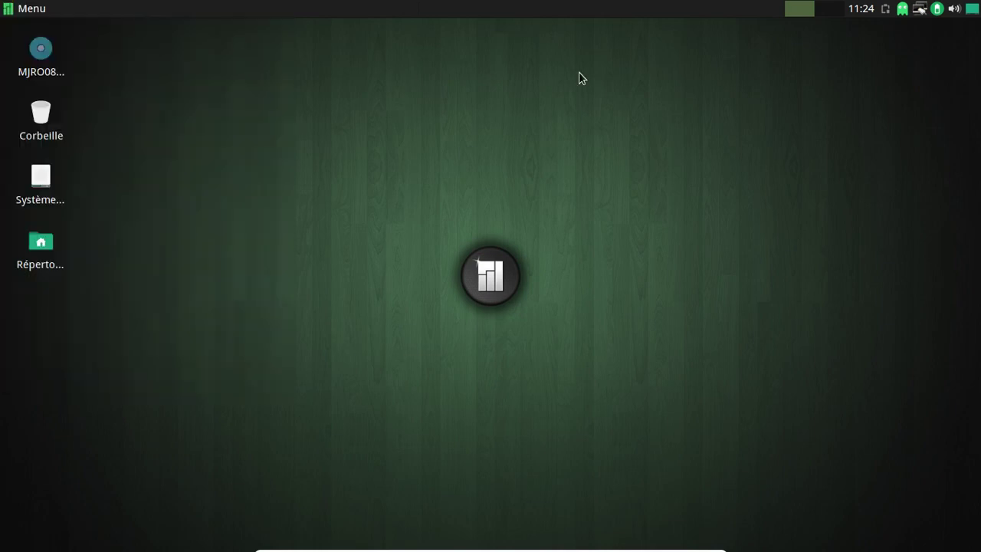
right_click(902, 10)
left_click(894, 29)
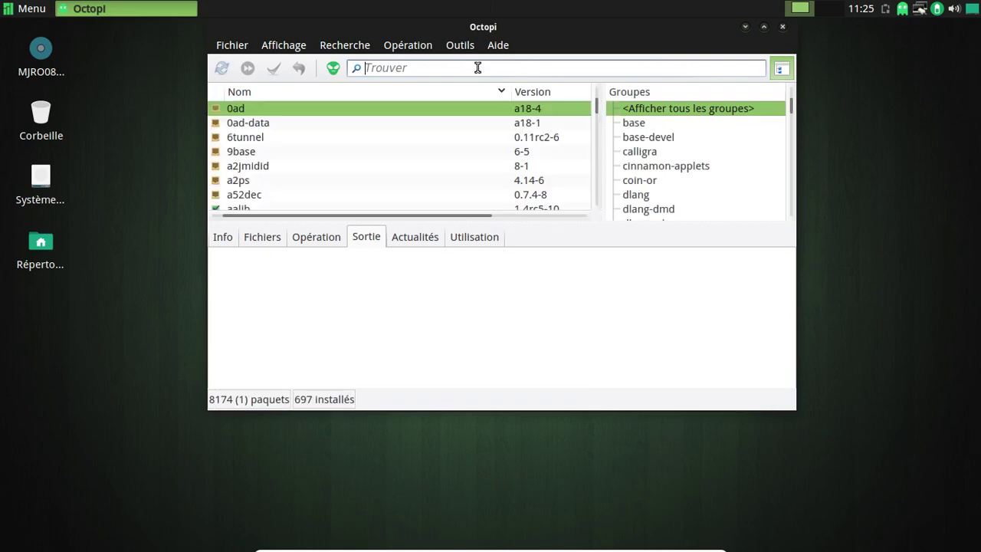
type("libreoffice")
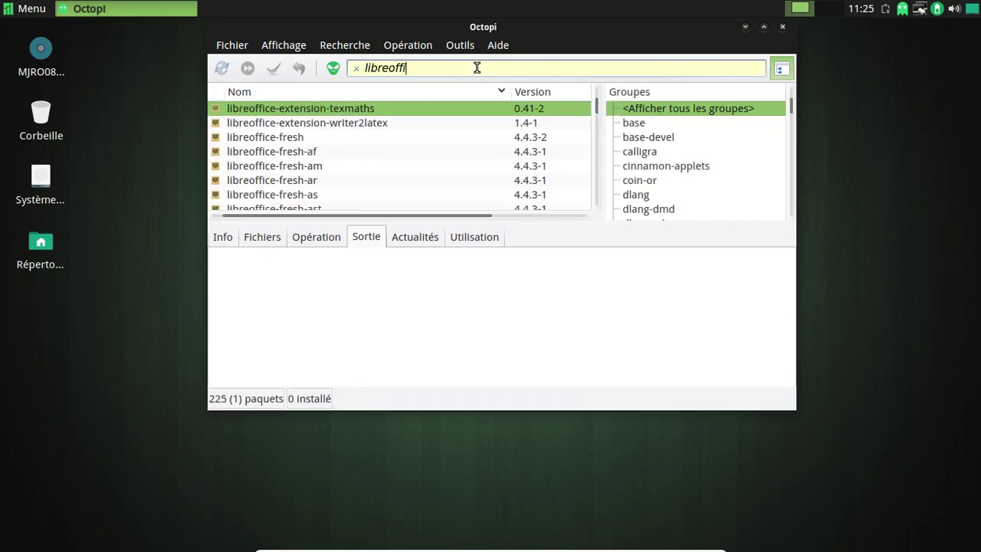
Mark libreoffice-fresh for installation together with its optional dependencies sane and coin-or-mp.
left_click(332, 136)
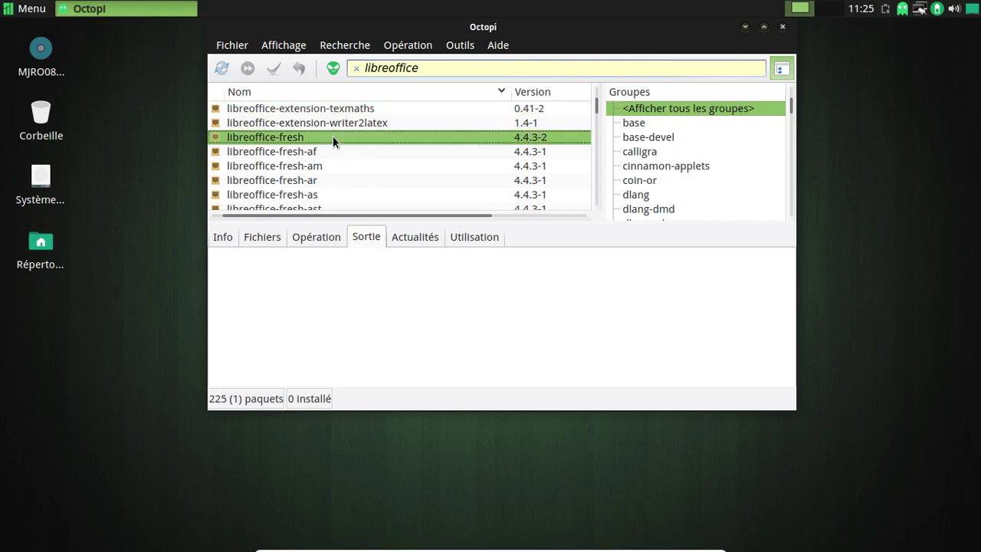
double_click(346, 142)
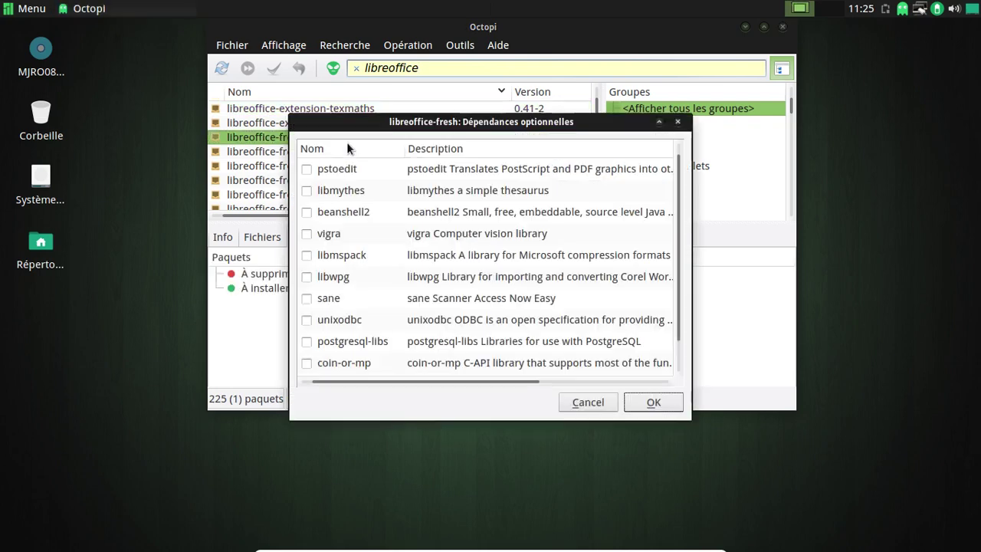
left_click(307, 298)
scroll(344, 322, "down", 1)
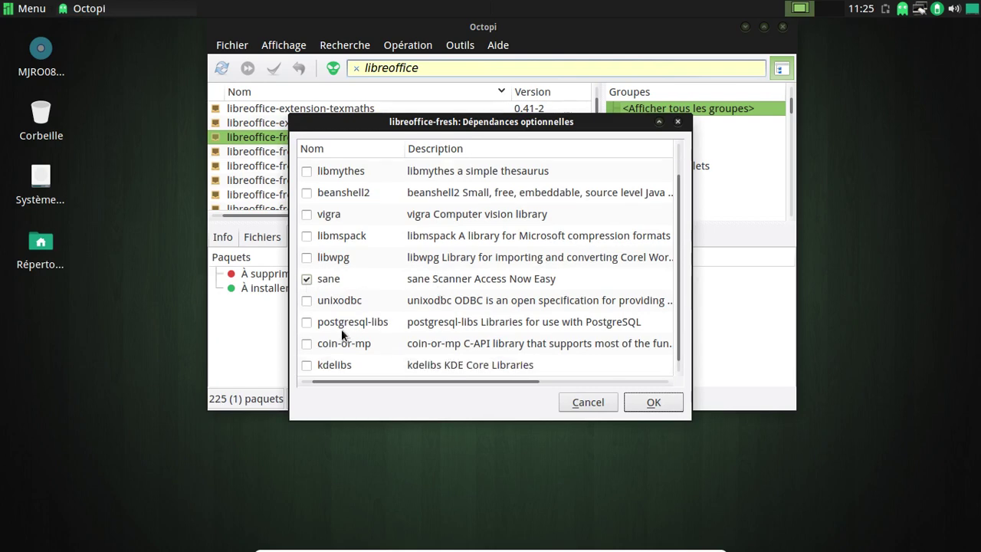
left_click(307, 345)
left_click(653, 402)
Mark the French language package libreoffice-fresh-fr for installation.
scroll(345, 176, "down", 5)
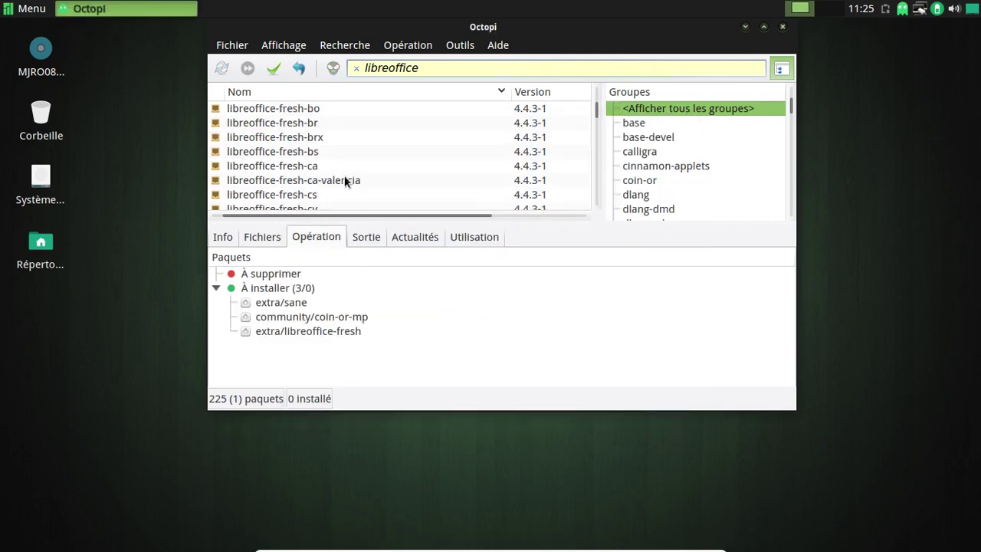
scroll(344, 181, "down", 4)
right_click(327, 151)
left_click(357, 157)
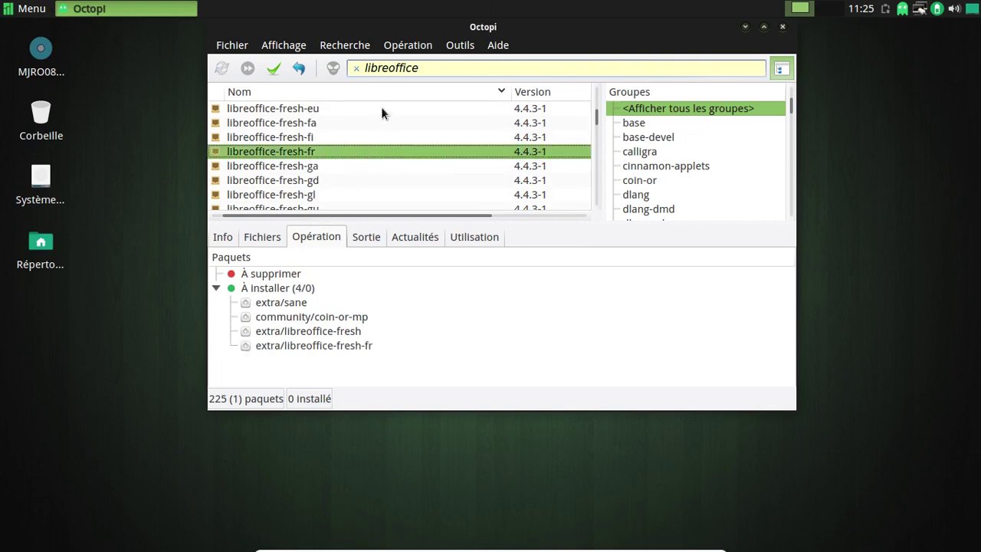
Search for gimp and mark the gimp package for installation without any optional dependencies.
left_click_drag(434, 70, 340, 61)
type("gimp")
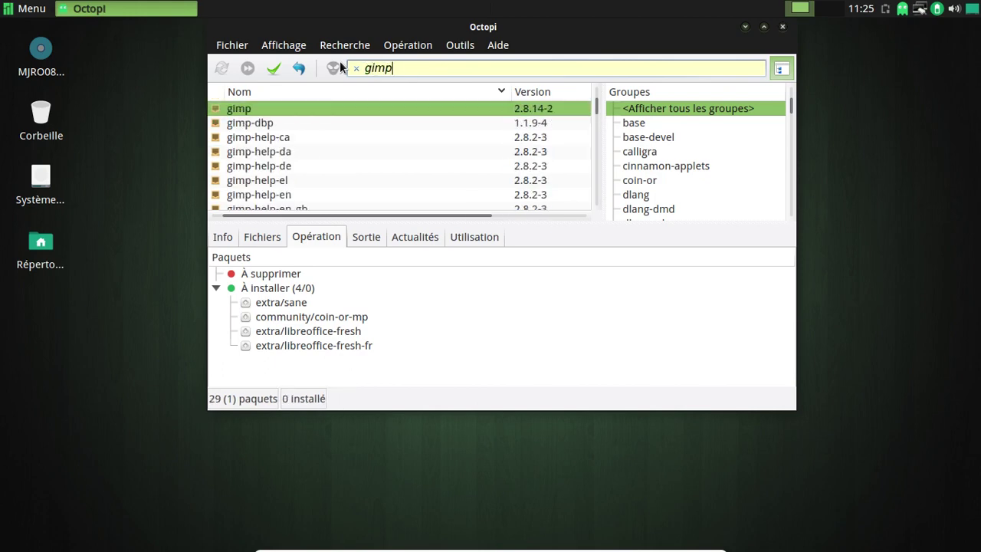
right_click(246, 109)
left_click(271, 125)
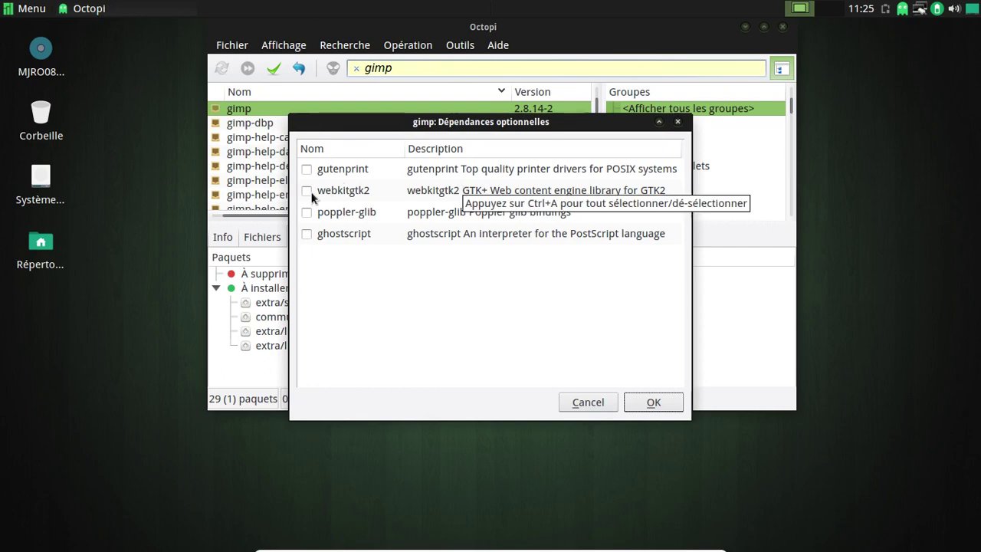
left_click(668, 401)
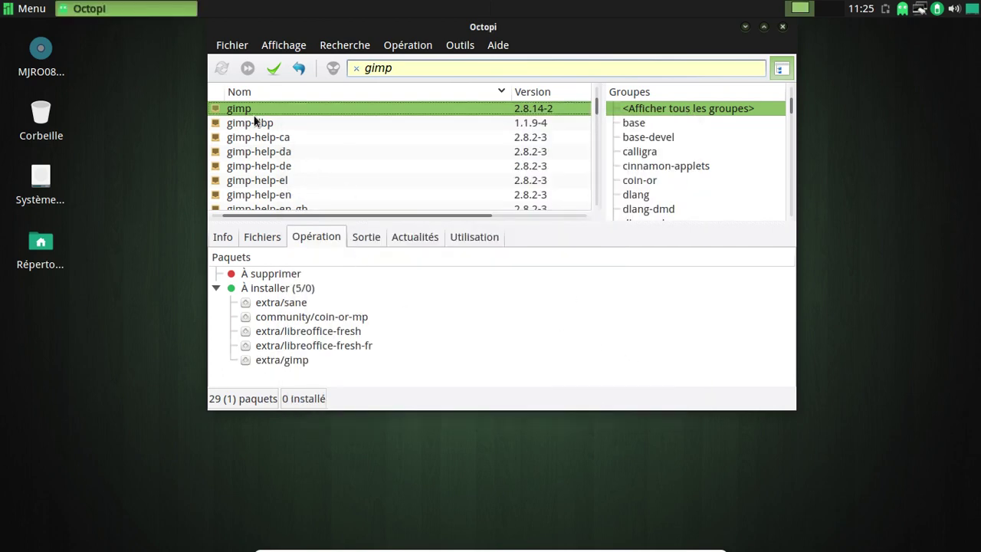
Mark the French help package gimp-help-fr for installation.
scroll(320, 167, "down", 3)
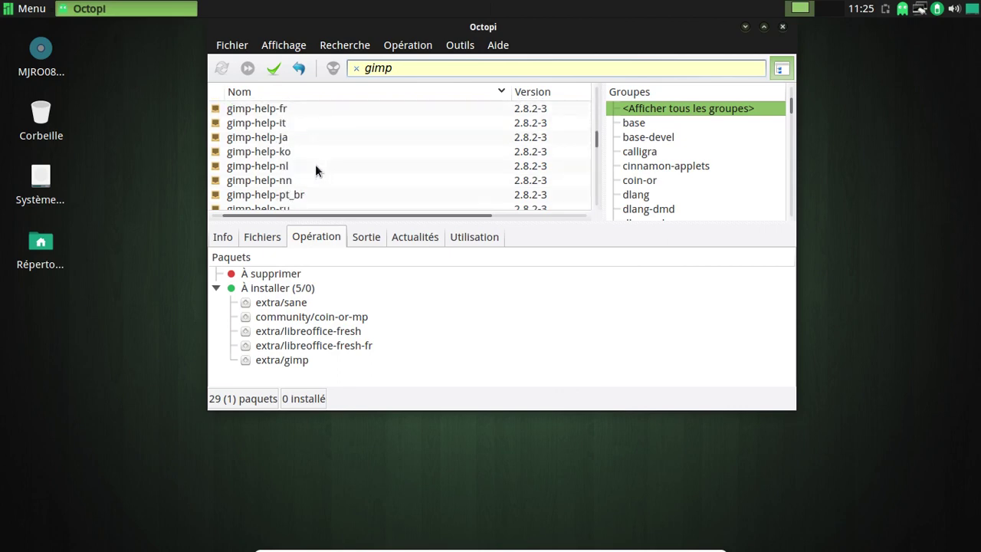
right_click(301, 112)
left_click(317, 120)
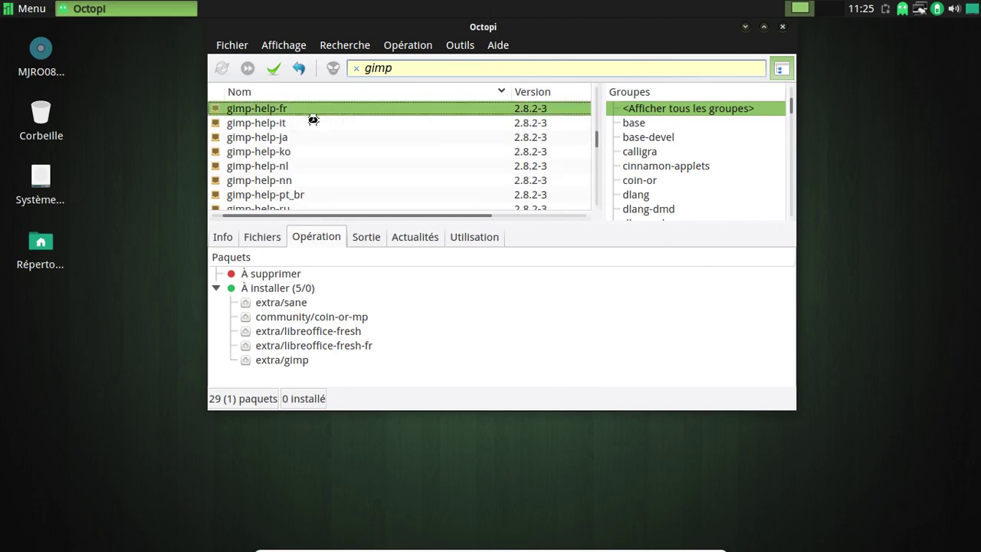
left_click(4, 9)
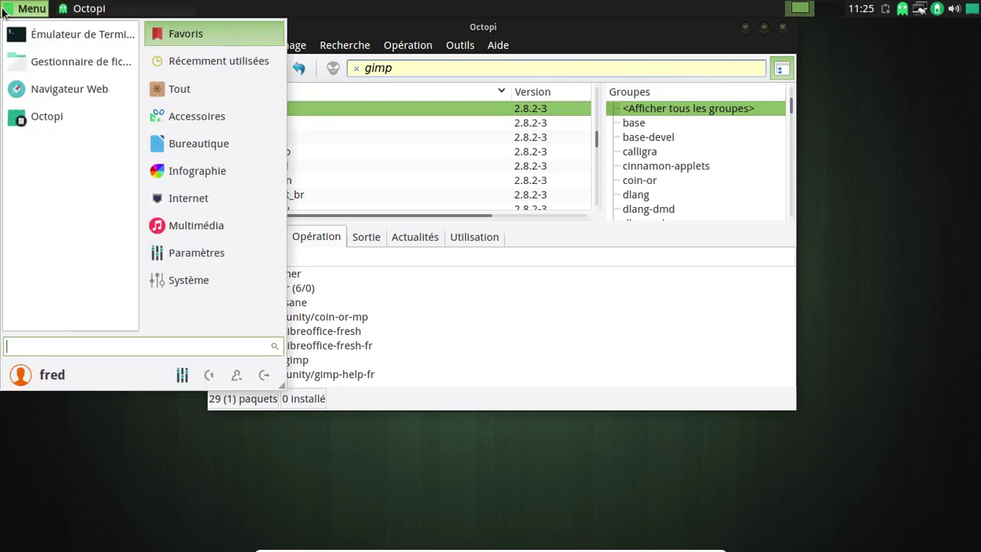
left_click(231, 139)
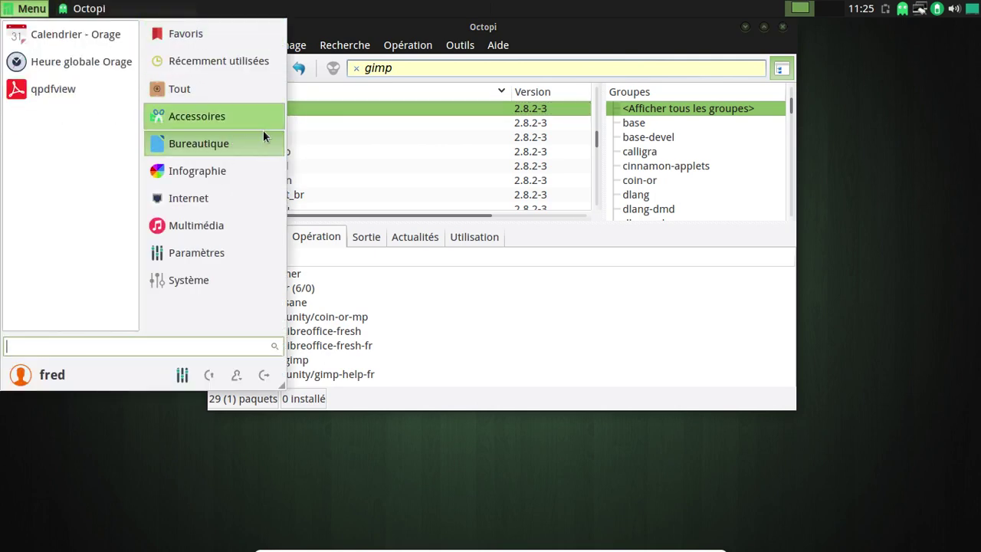
left_click(343, 30)
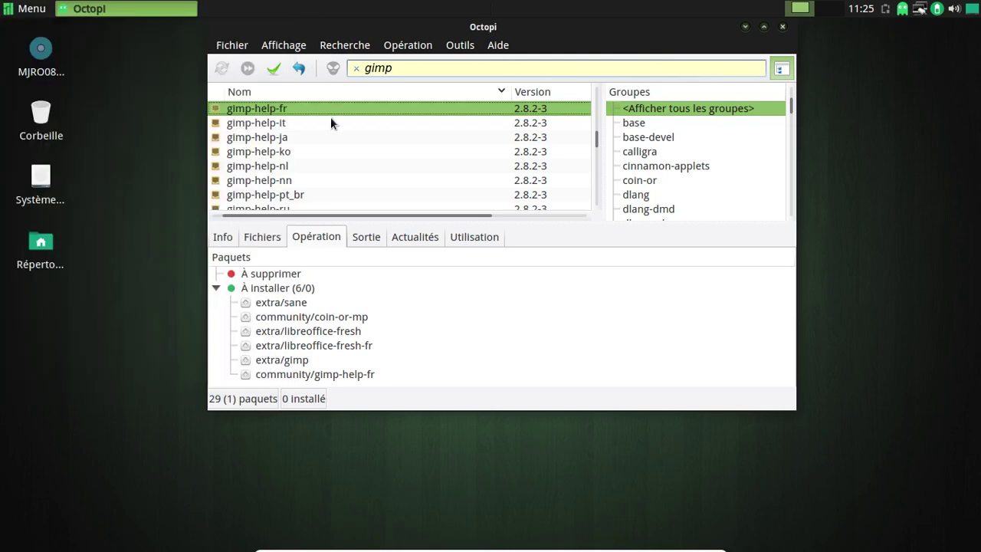
Apply the queued package installations, confirm the download and authorise it with the administrator password.
left_click(272, 69)
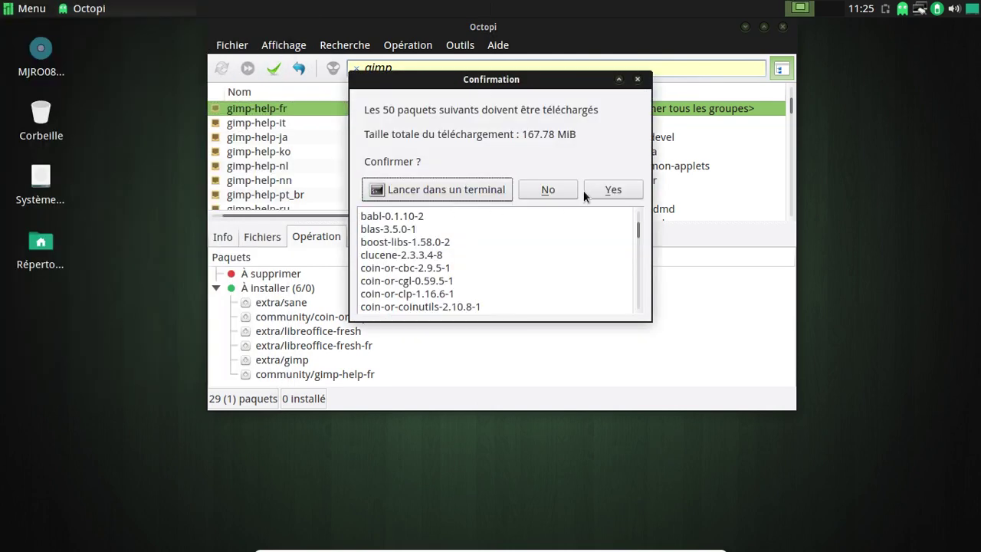
left_click(593, 190)
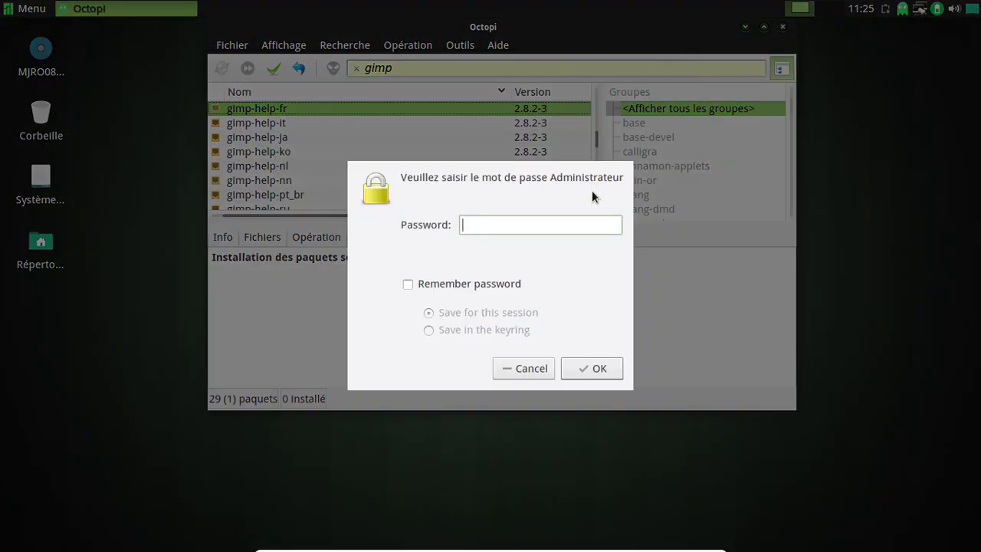
type("*******")
key("Return")
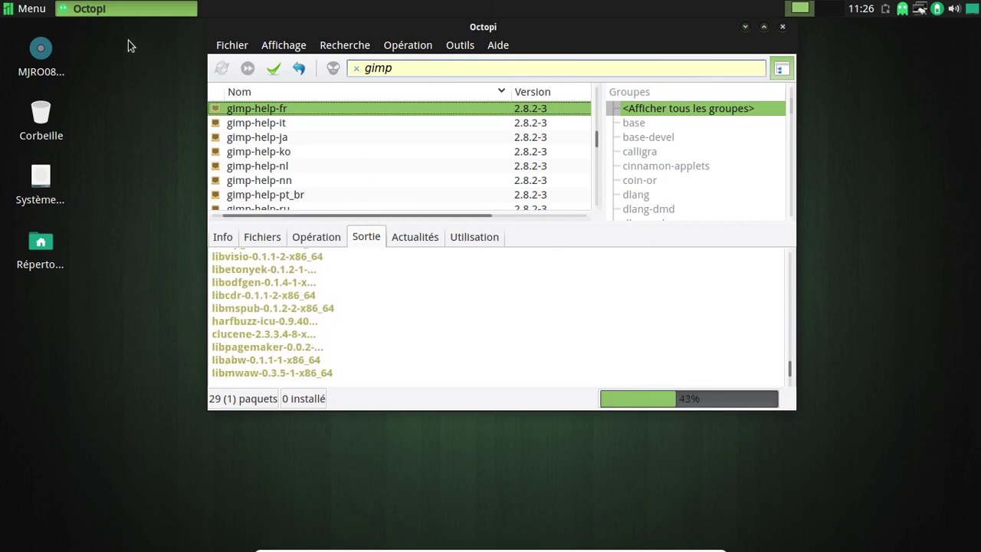
Open the home folder in the file manager and move its window to the middle of the desktop.
left_click(23, 8)
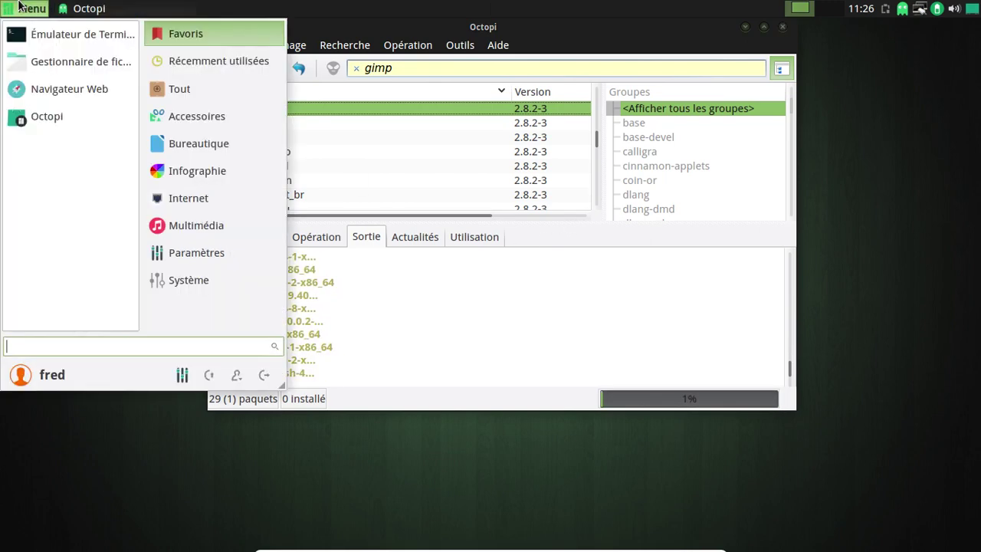
left_click(65, 65)
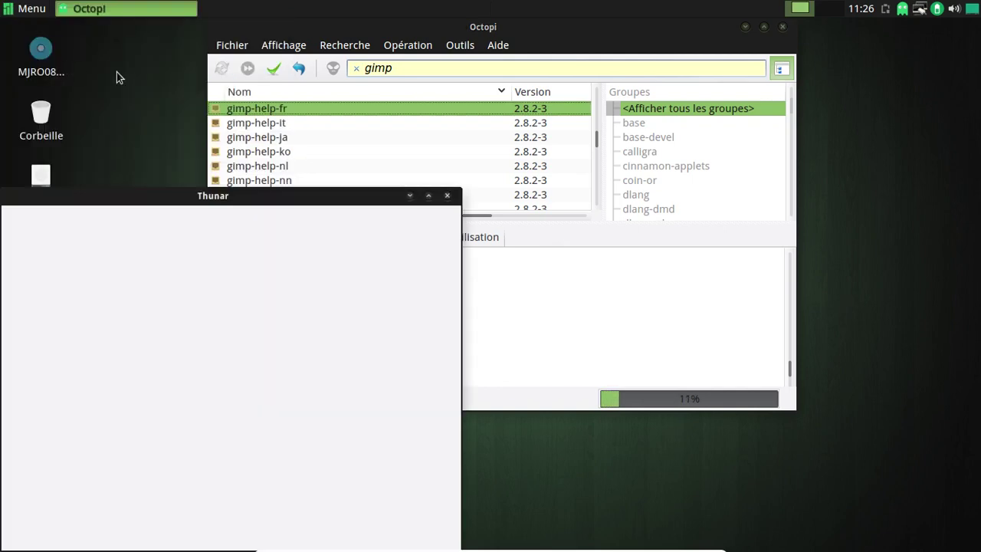
left_click_drag(205, 194, 428, 89)
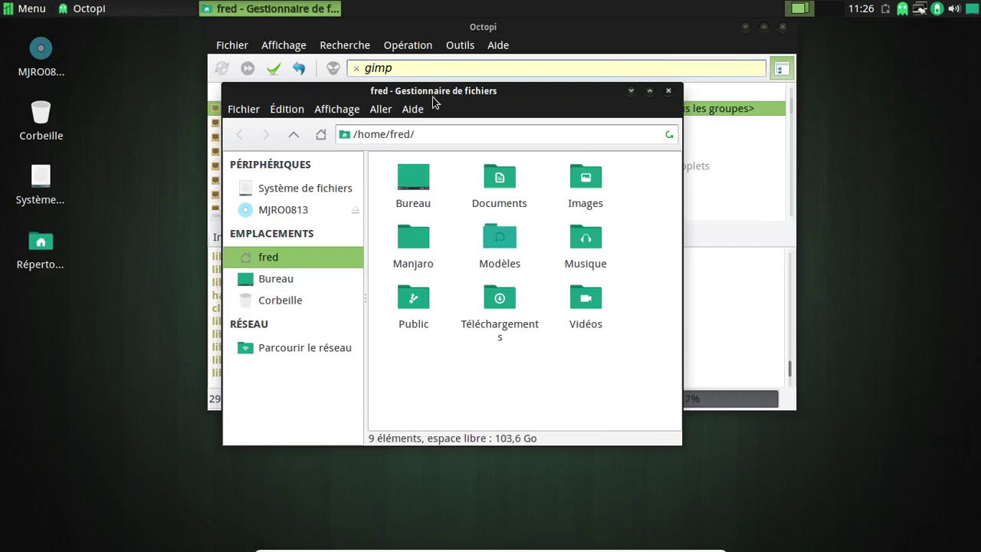
Check the available icon themes in the desktop's Appearance settings and close the settings window.
left_click(22, 11)
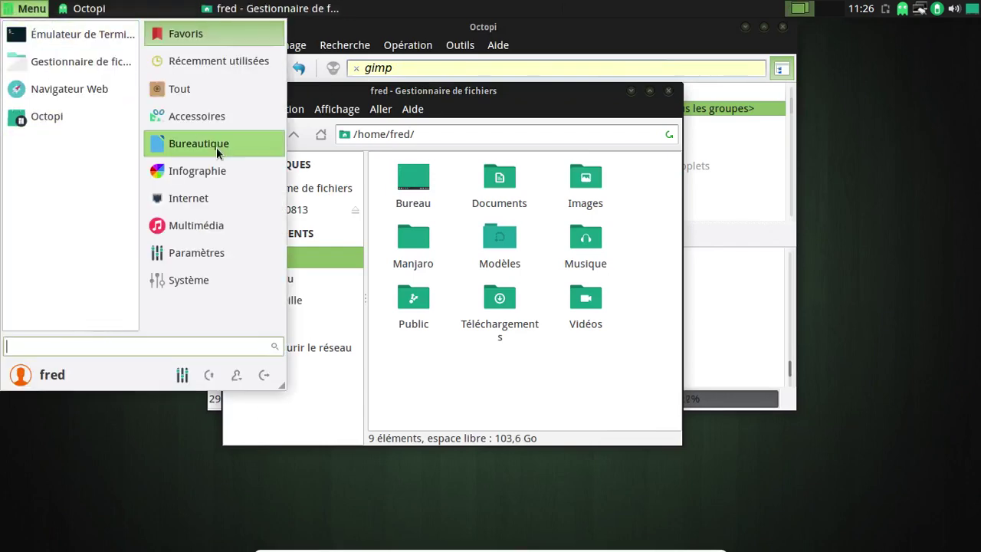
left_click(185, 255)
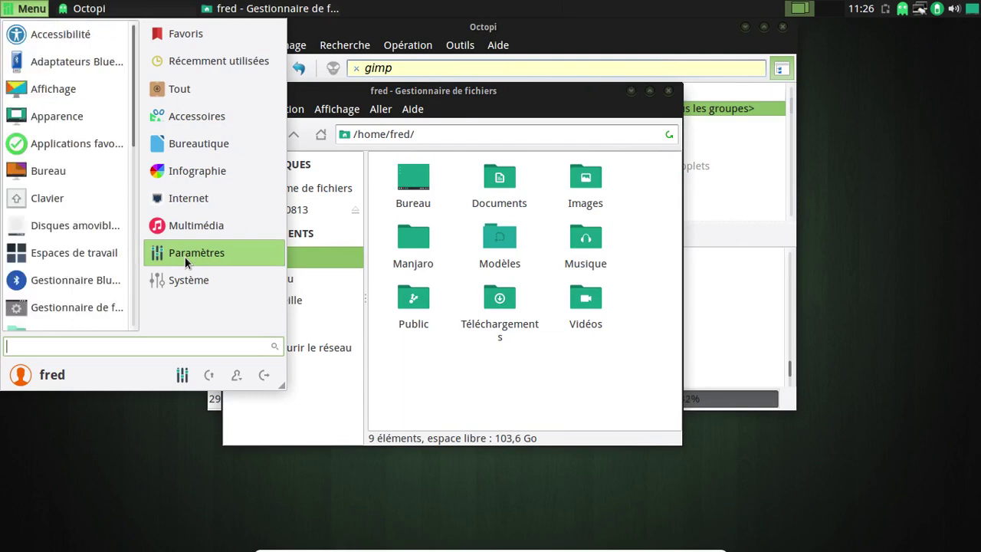
left_click(93, 111)
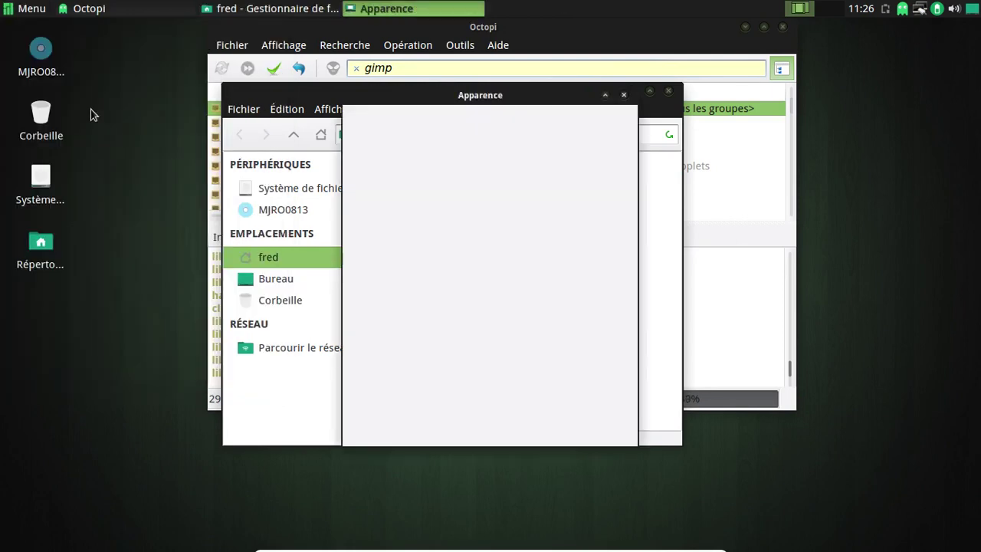
left_click(406, 164)
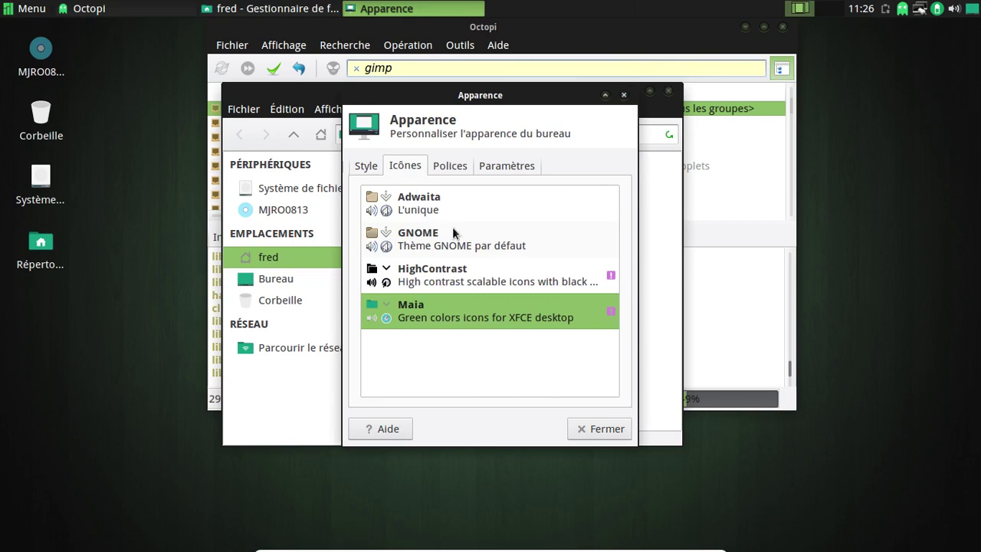
left_click(624, 94)
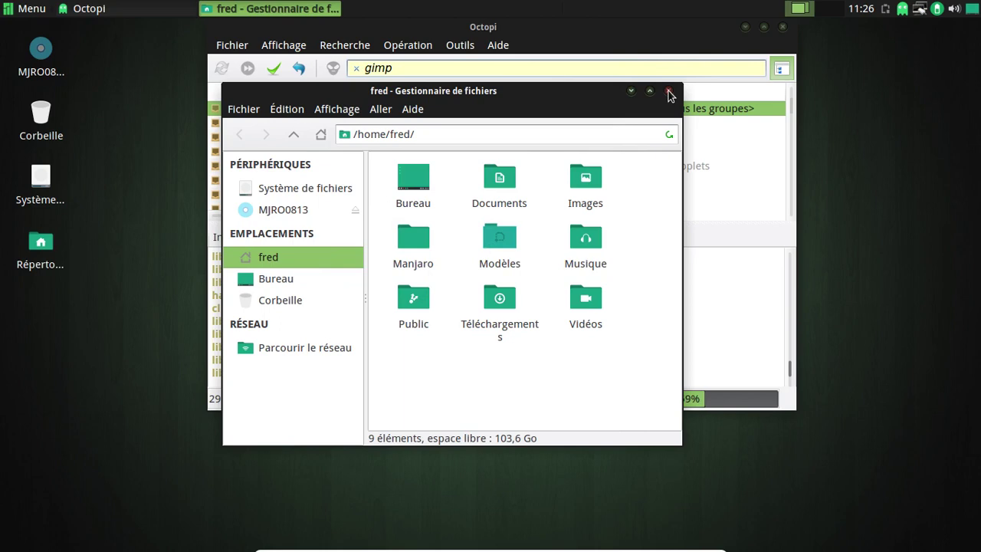
Close the file manager and show the list of packages queued for installation in Octopi.
left_click(669, 93)
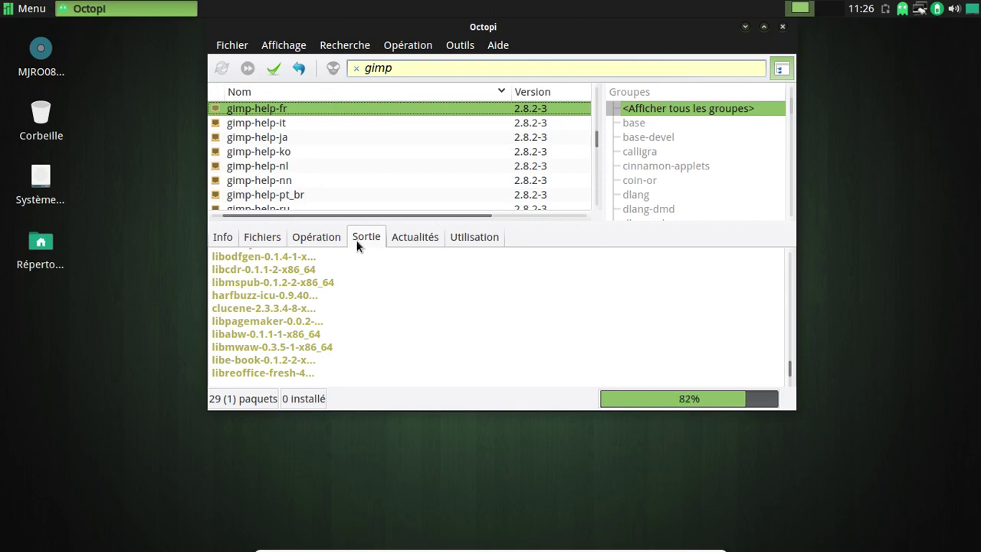
left_click(323, 242)
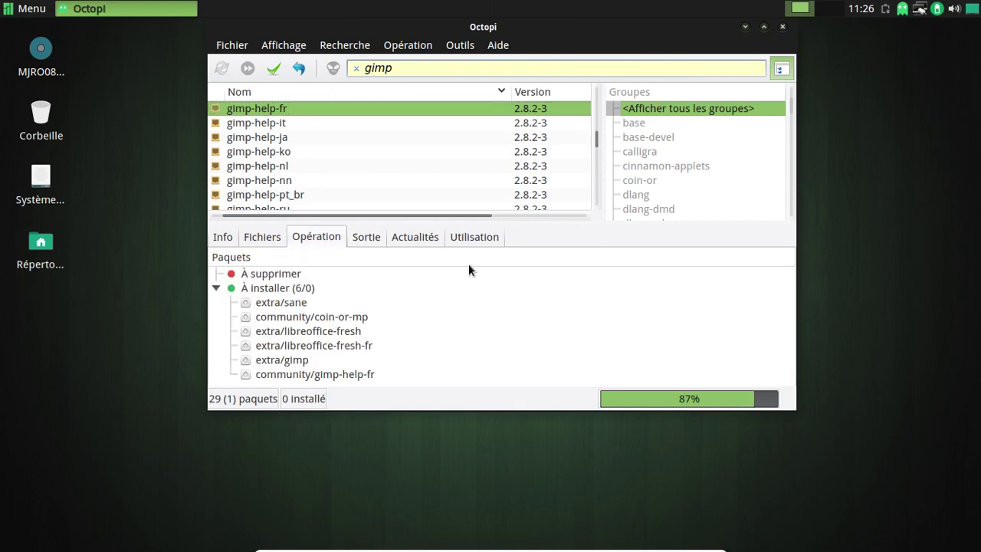
Look through the Manjaro 0.8.13 release news in Octopi, including the XFCE section, and return to the installation output.
left_click(367, 242)
left_click(396, 241)
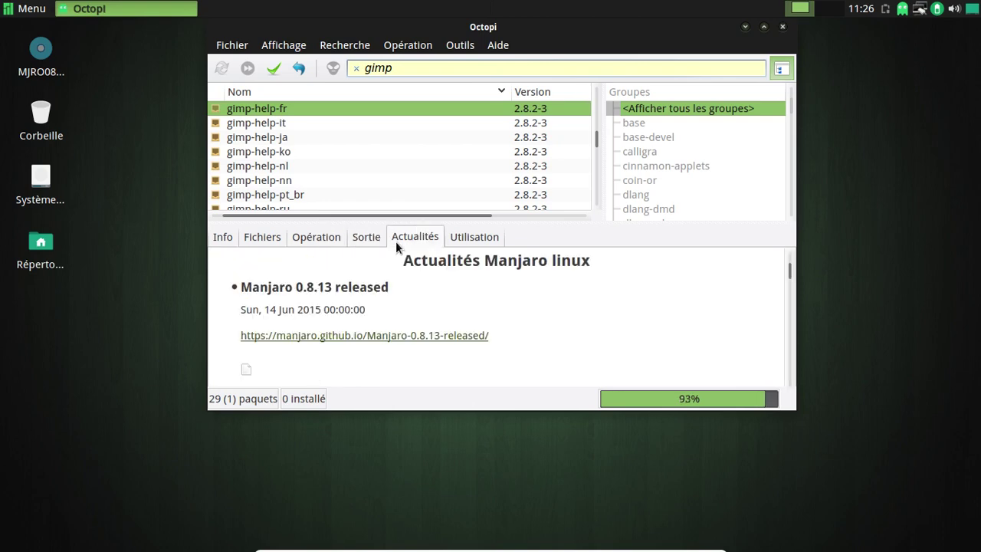
scroll(571, 299, "down", 5)
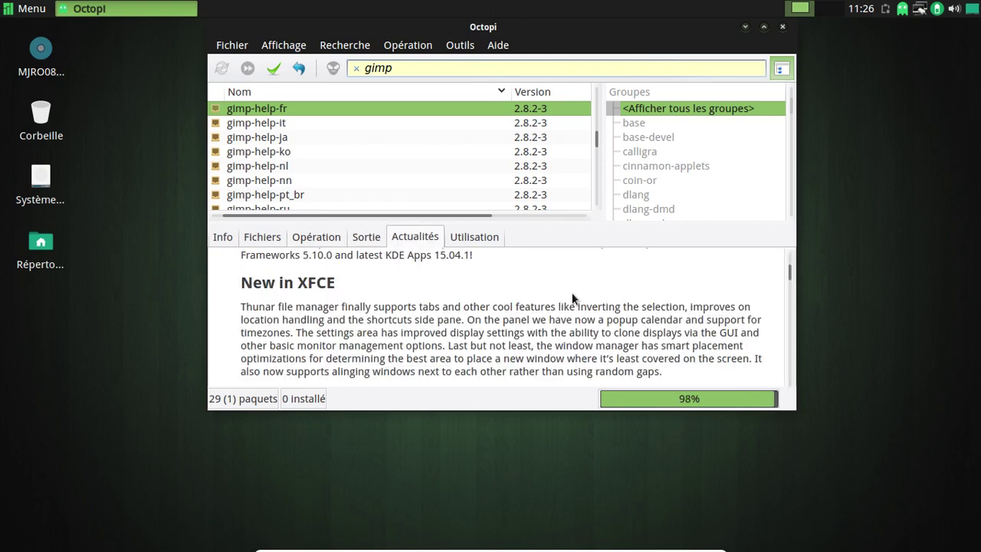
scroll(505, 279, "up", 3)
left_click(484, 239)
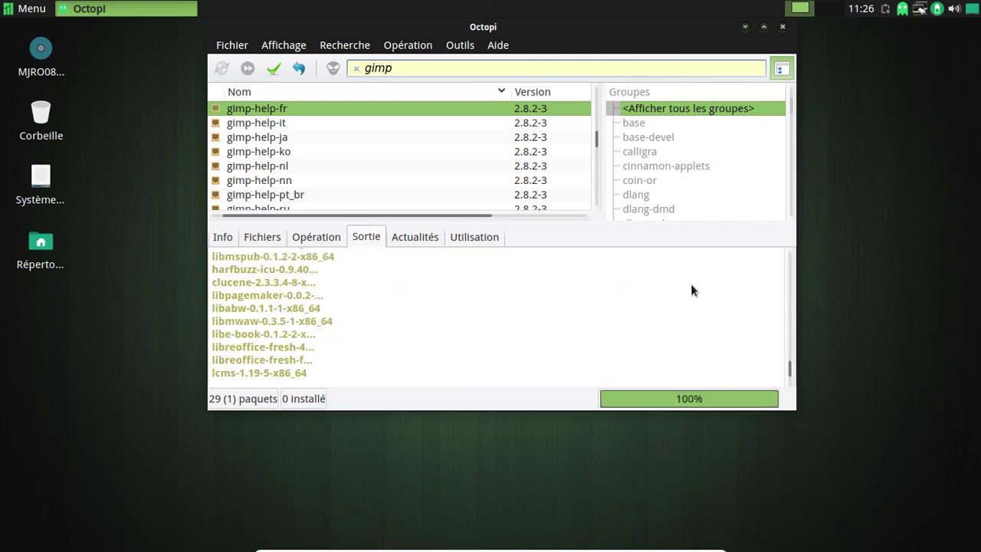
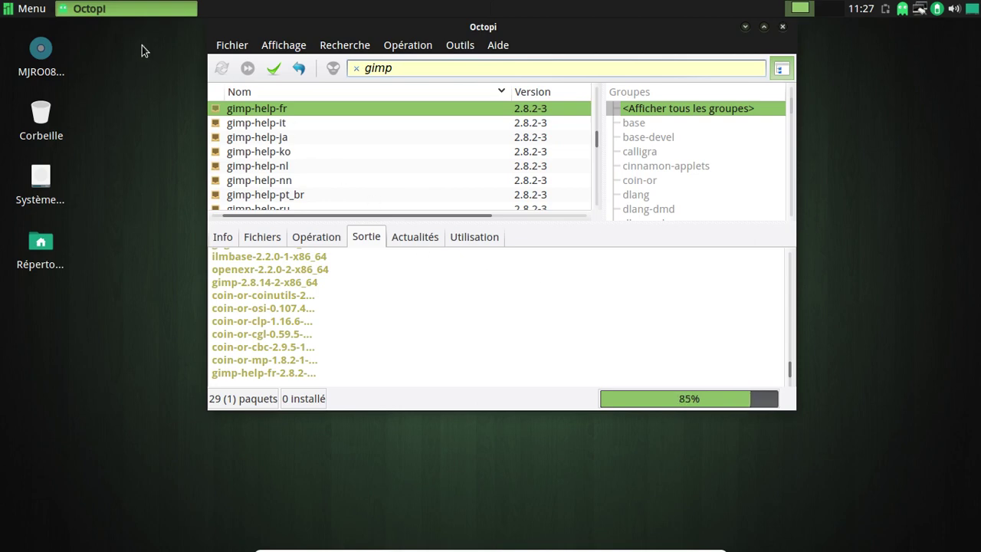
Find the Manjaro Settings Manager by searching the applications for "manja", launch it and authorise it with the account password.
left_click(27, 8)
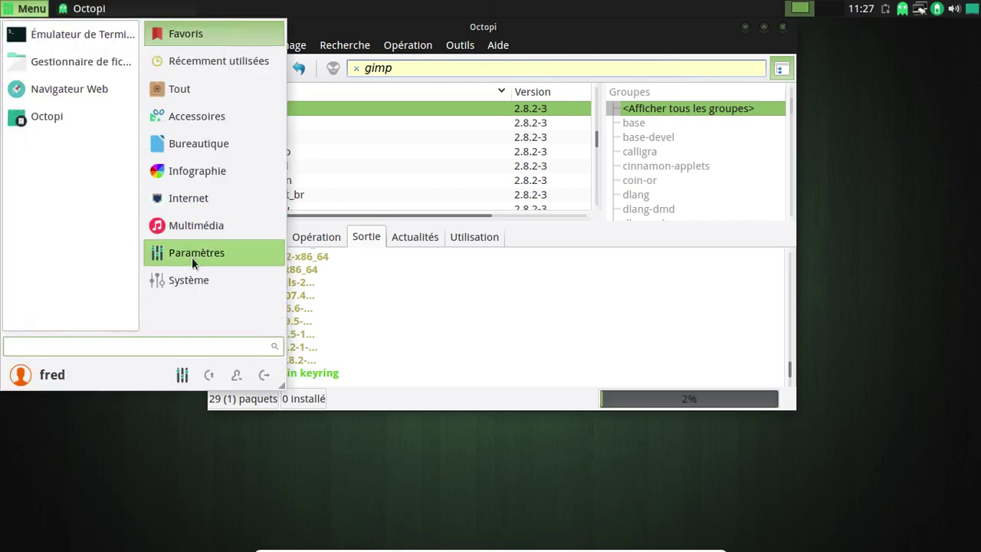
left_click(195, 280)
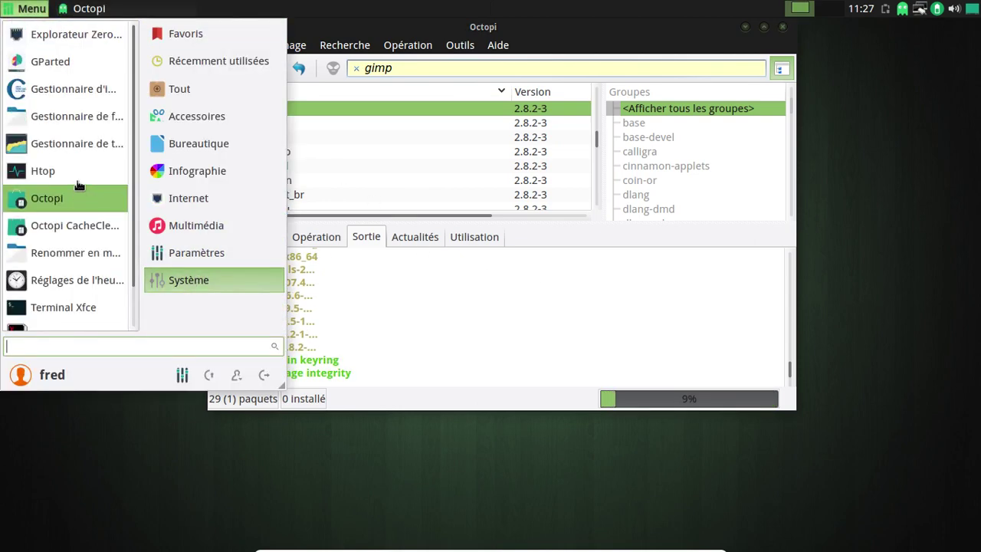
scroll(79, 184, "down", 1)
scroll(79, 184, "up", 1)
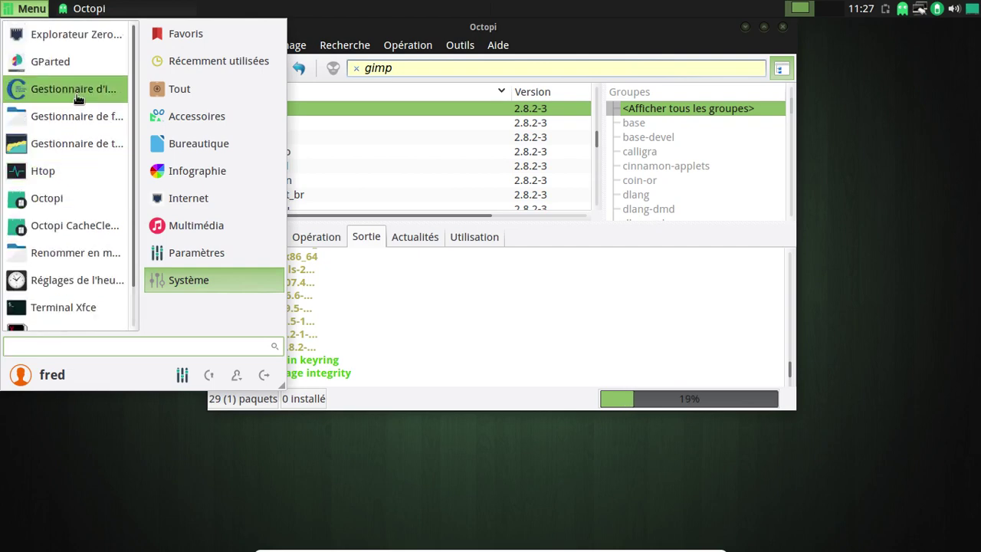
scroll(79, 99, "down", 1)
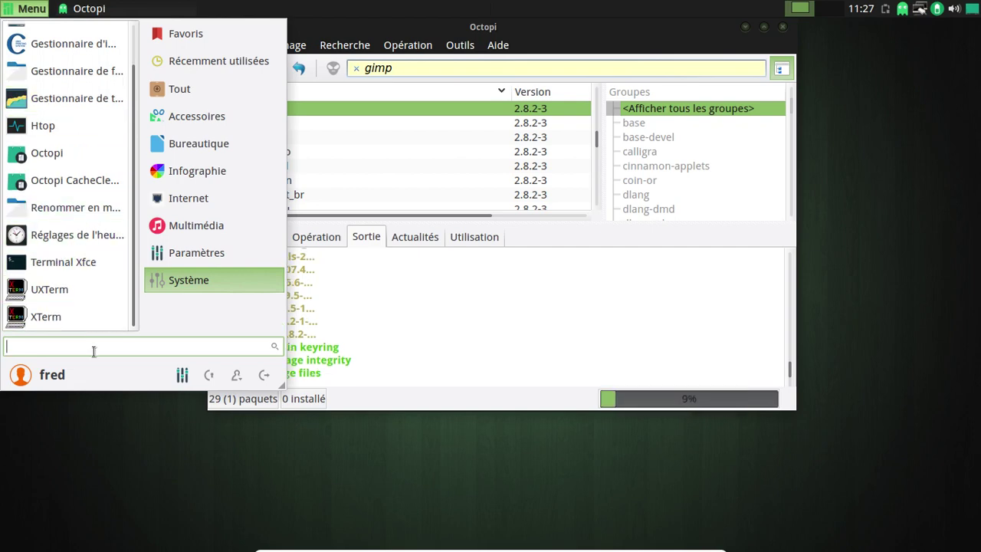
type("manja")
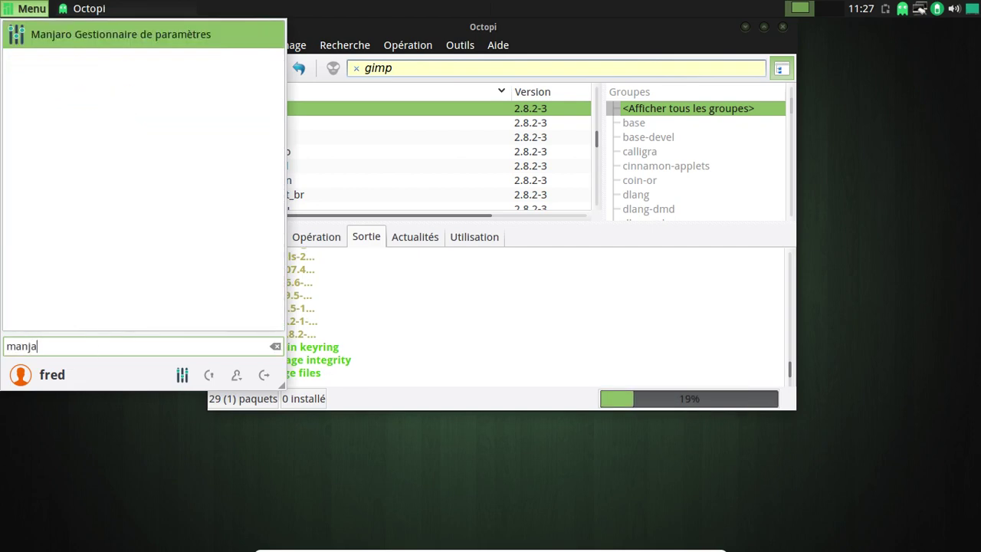
key("Return")
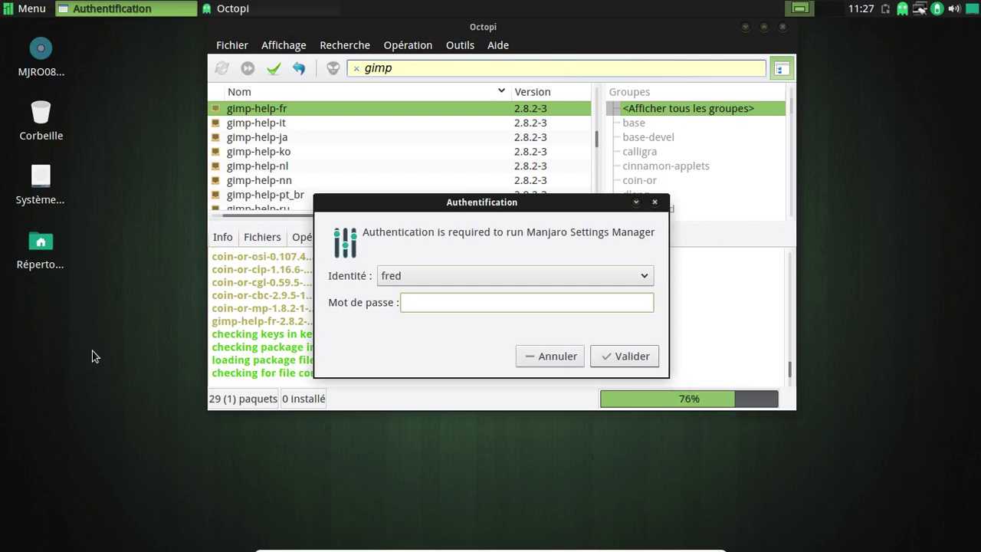
type("*******")
key("Return")
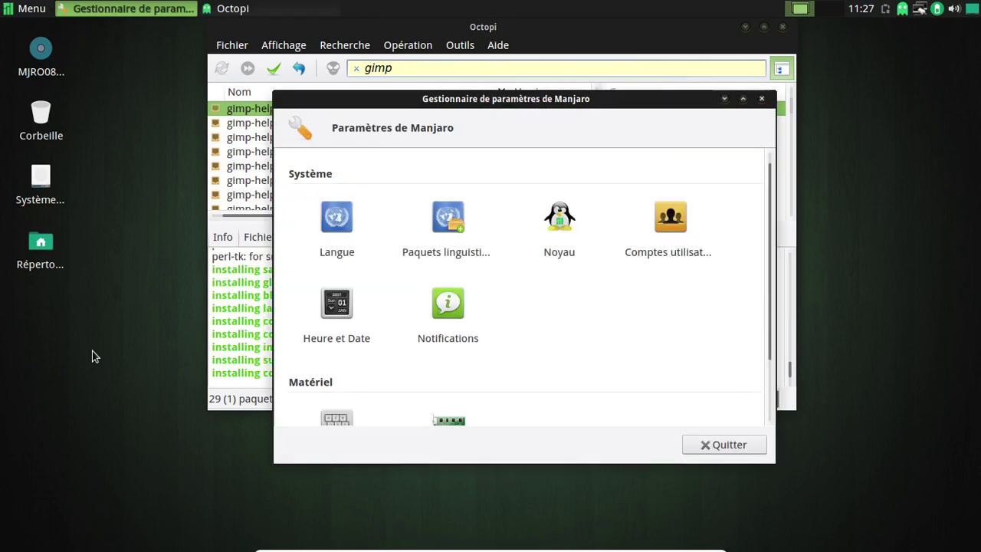
Review the Manjaro settings categories and the list of available Linux kernels, and close the settings manager.
scroll(530, 233, "down", 2)
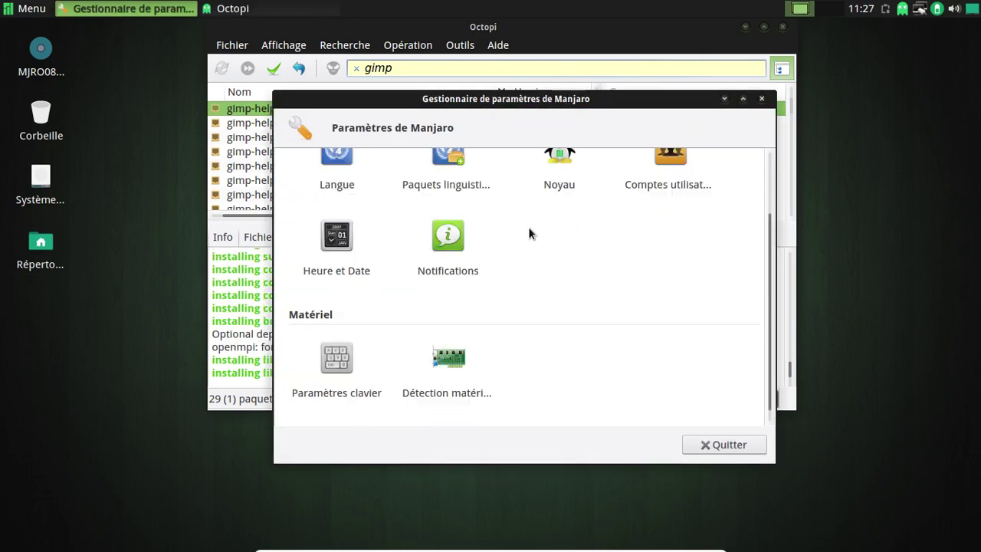
scroll(571, 314, "up", 2)
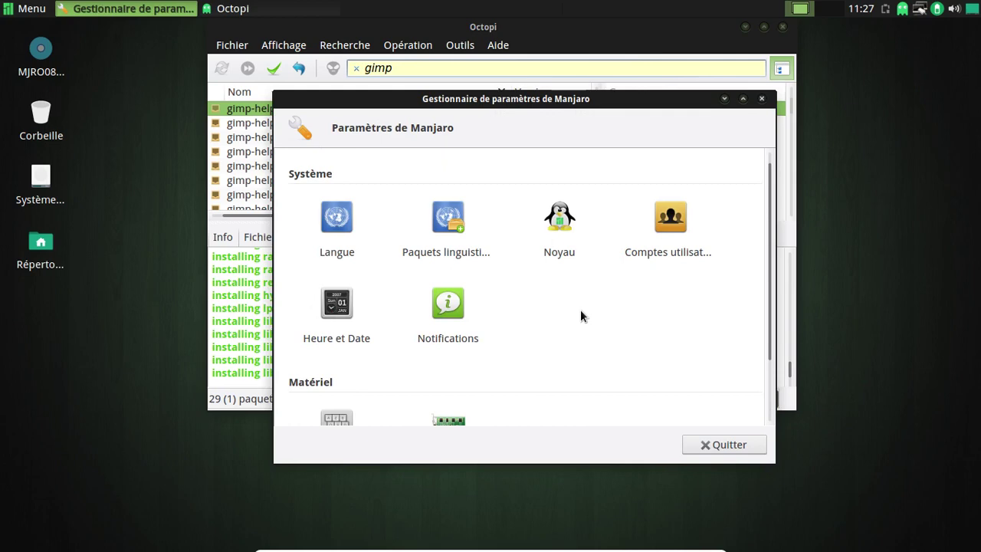
left_click(565, 229)
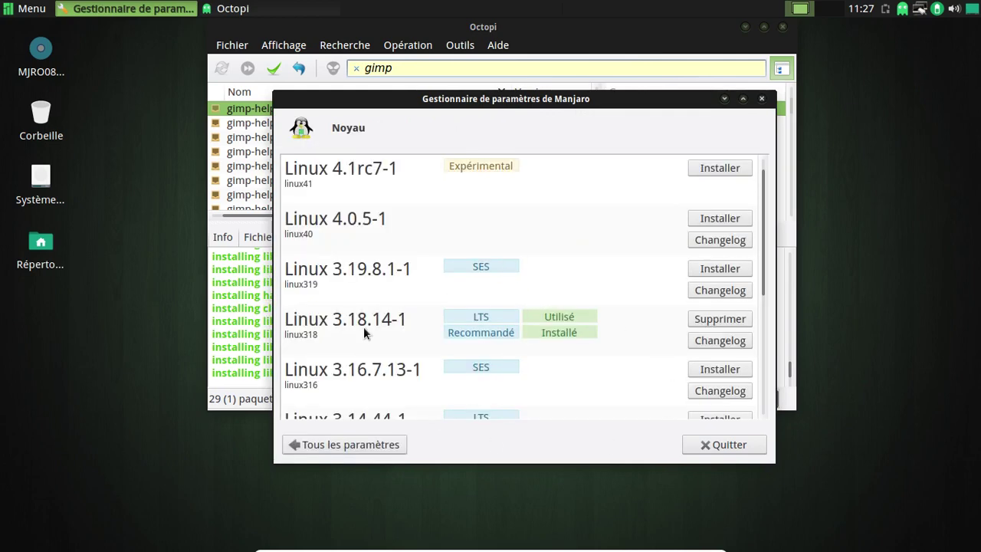
scroll(613, 300, "down", 5)
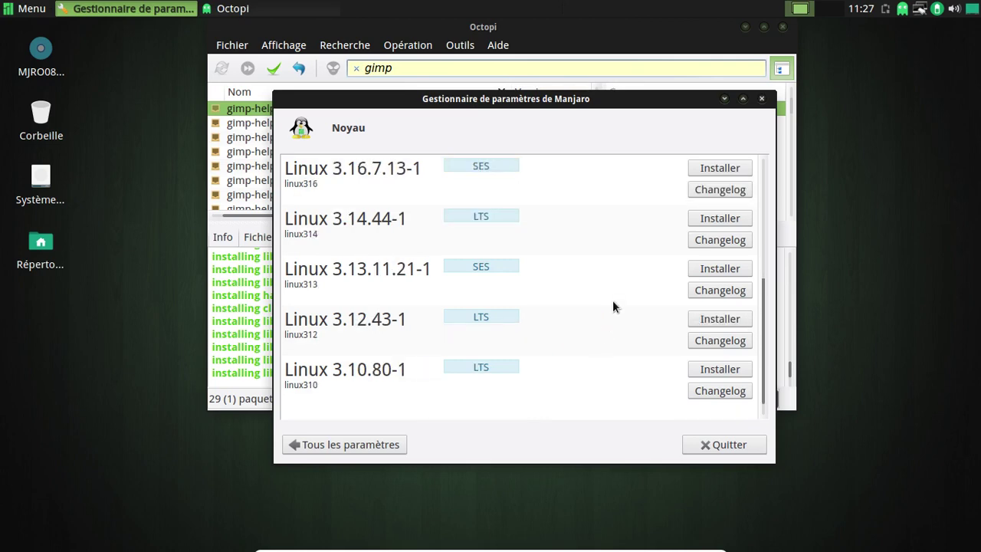
scroll(613, 299, "up", 5)
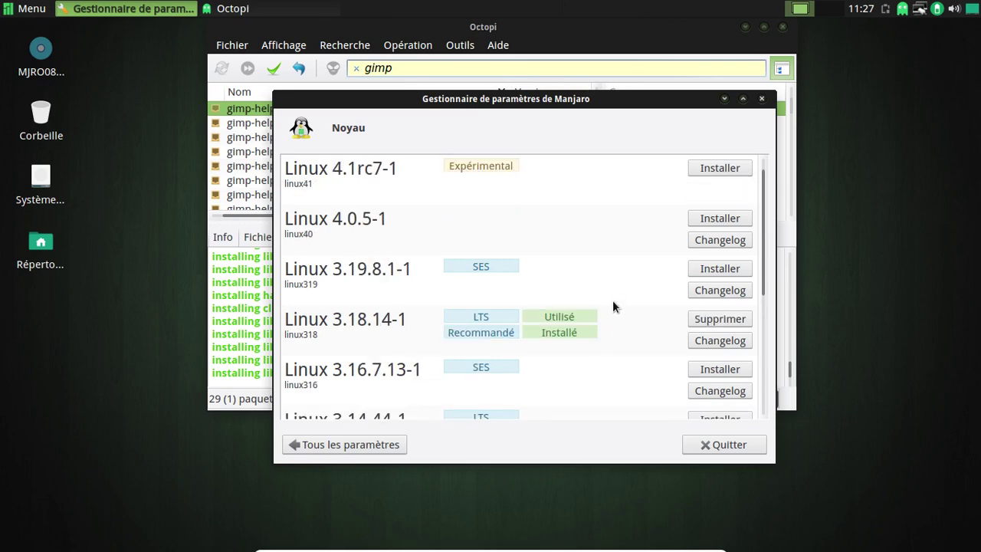
left_click(763, 100)
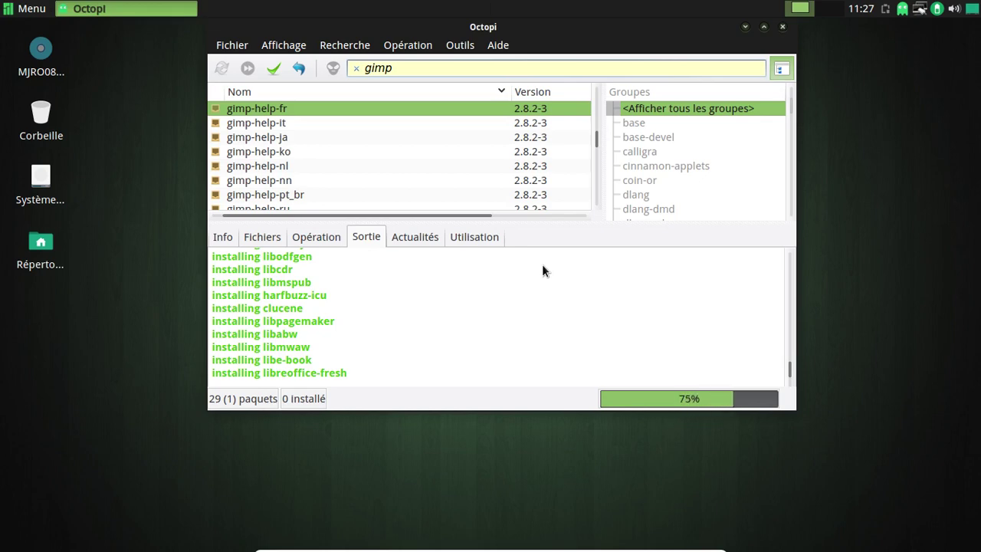
Look through the installed applications in the graphics, internet and multimedia categories.
left_click(42, 13)
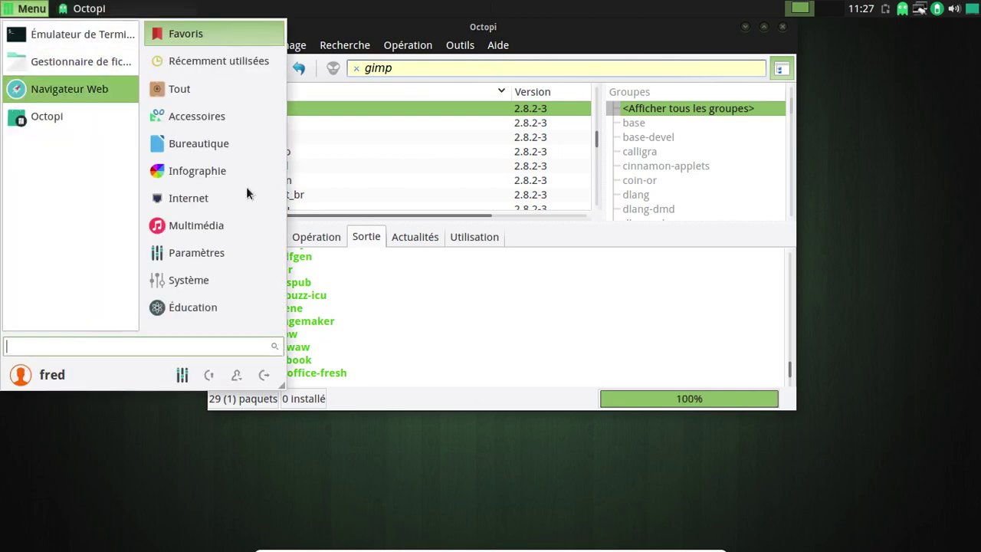
mouse_move(232, 178)
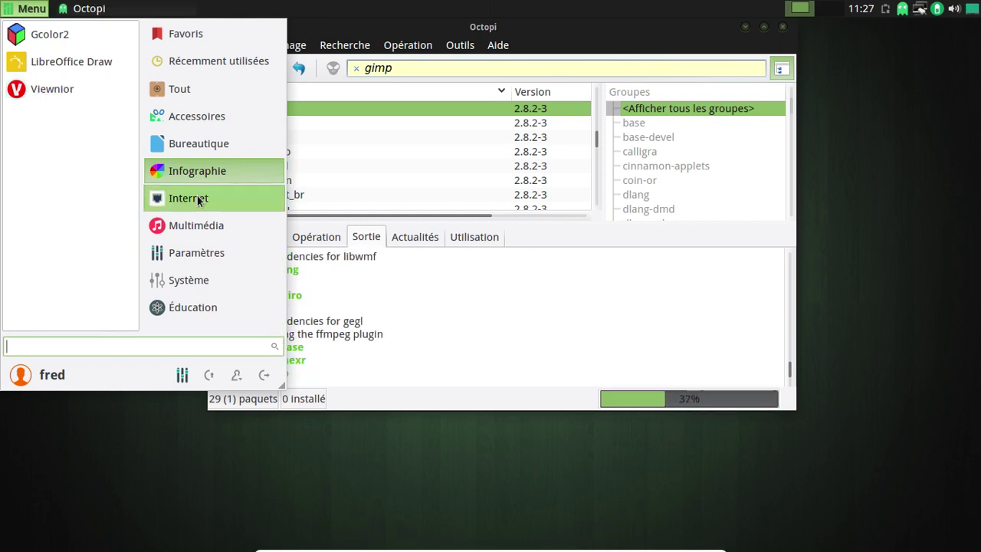
mouse_move(202, 199)
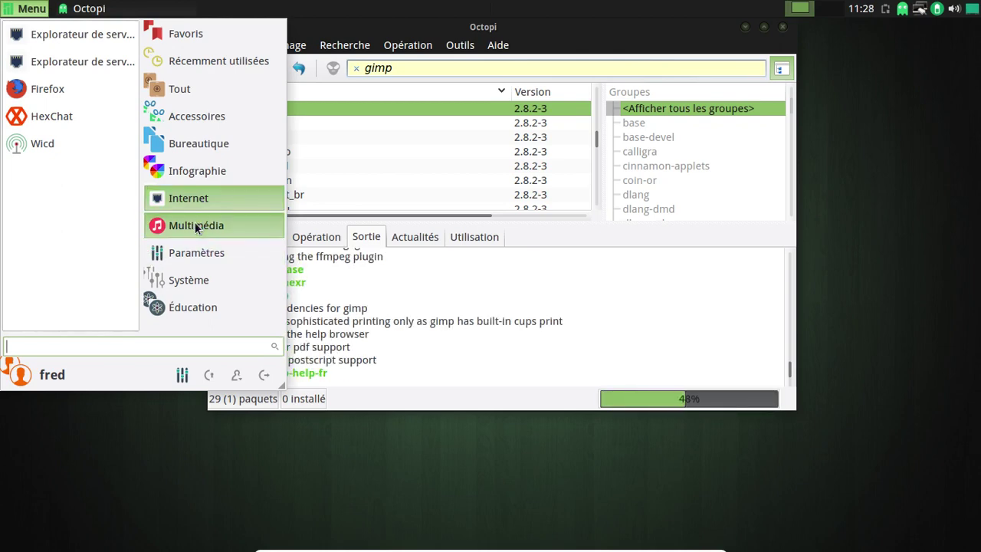
mouse_move(196, 226)
Search Octopi for "quod" and mark the quodlibet package for installation.
left_click(423, 70)
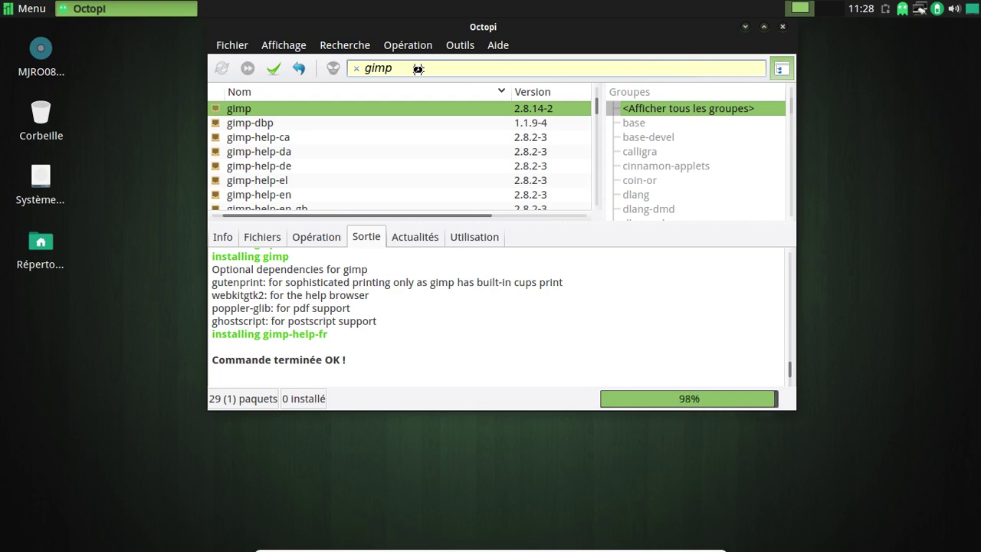
key("ctrl+a")
type("quod")
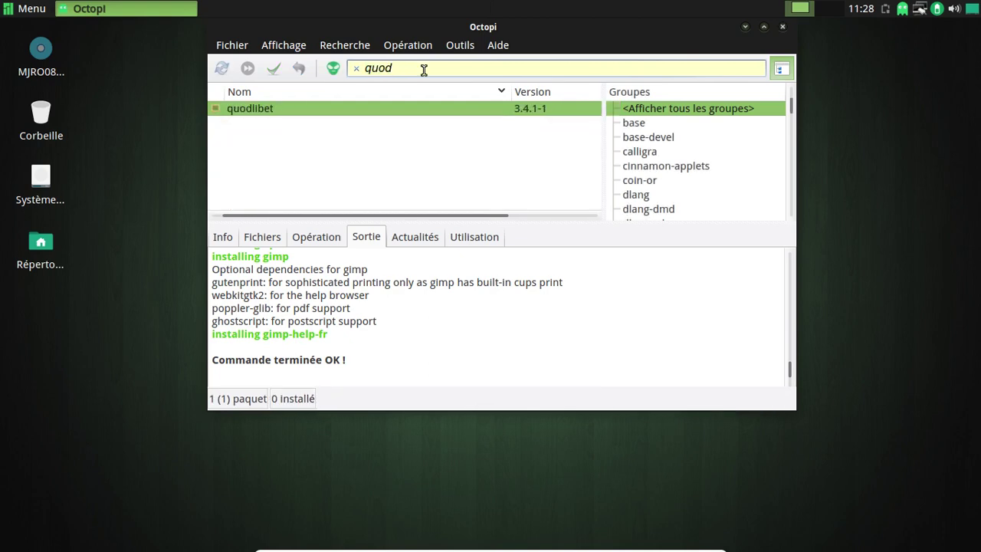
left_click(260, 109)
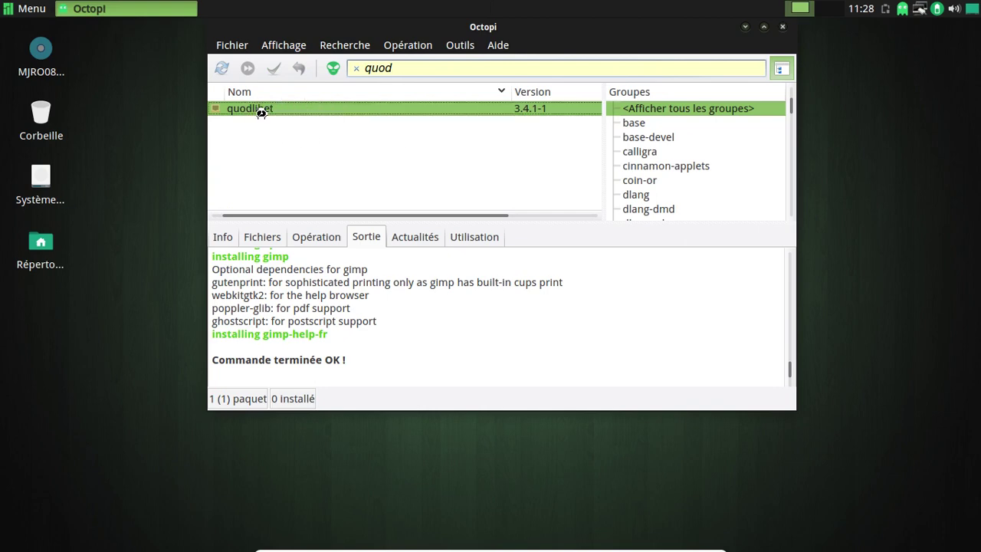
double_click(260, 109)
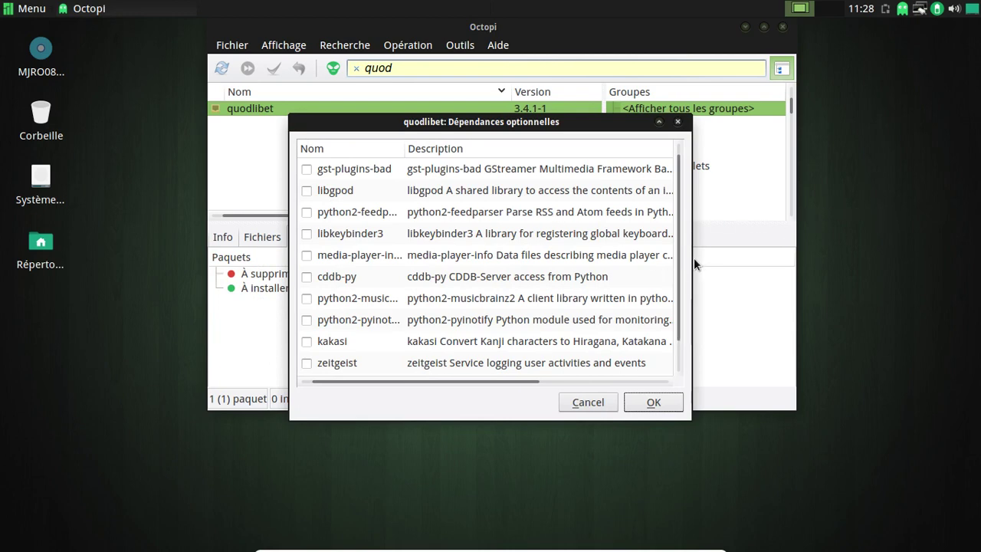
Include the optional dependencies gst-plugins-bad and python2-pyinotify with quodlibet, widening the name column, and accept the selection.
left_click(306, 169)
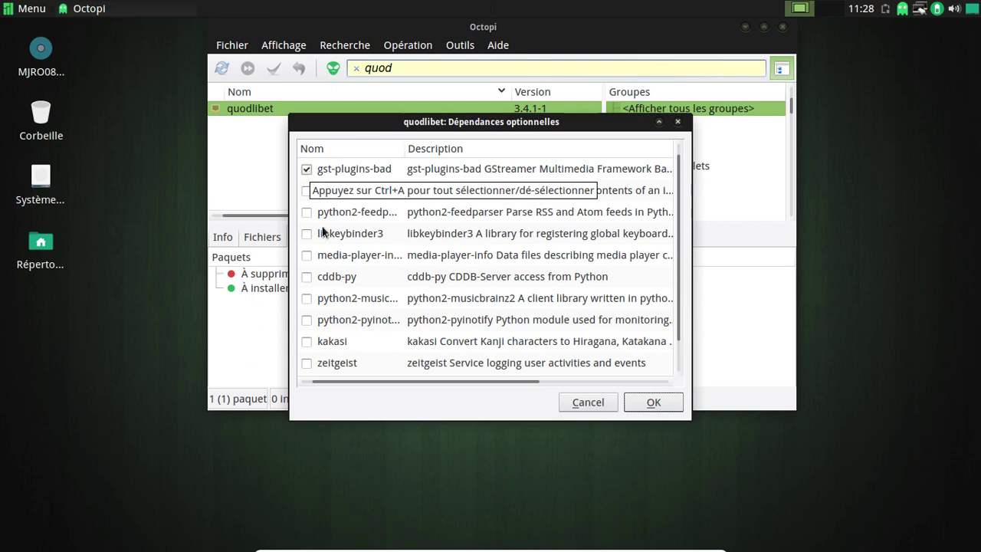
left_click(307, 320)
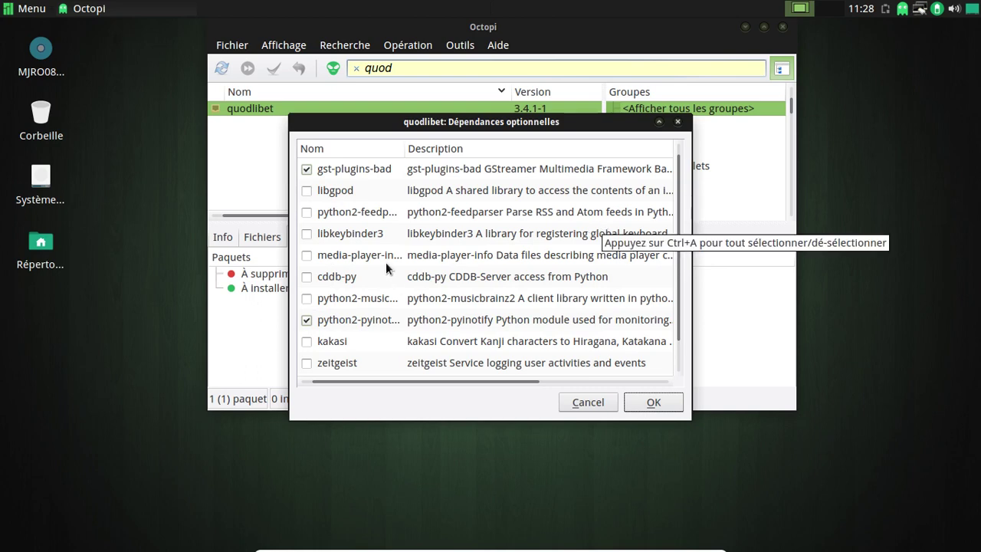
scroll(491, 260, "down", 1)
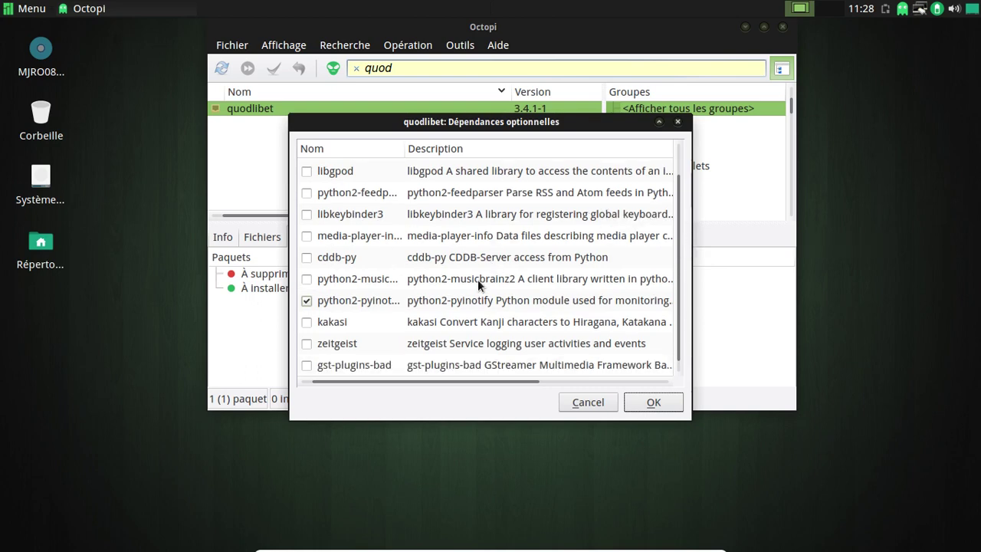
left_click(306, 365)
left_click_drag(404, 154, 432, 156)
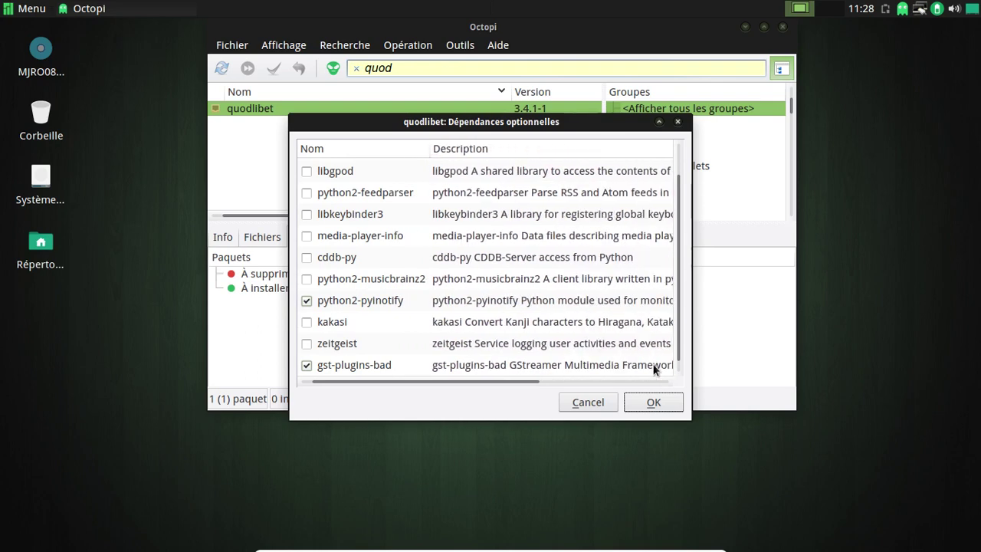
left_click(651, 406)
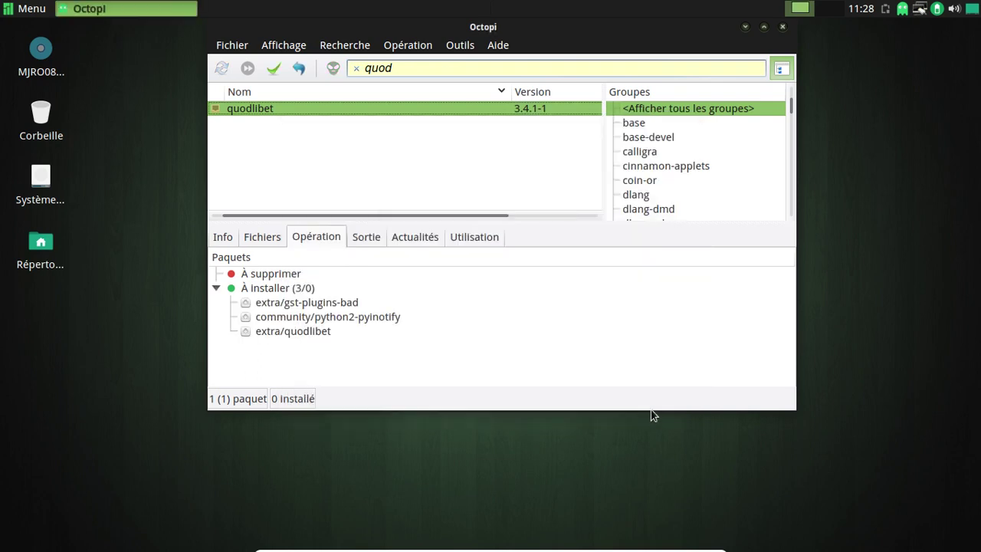
Apply the queued quodlibet installation, confirm the download and authorise it with the administrator password.
left_click(270, 66)
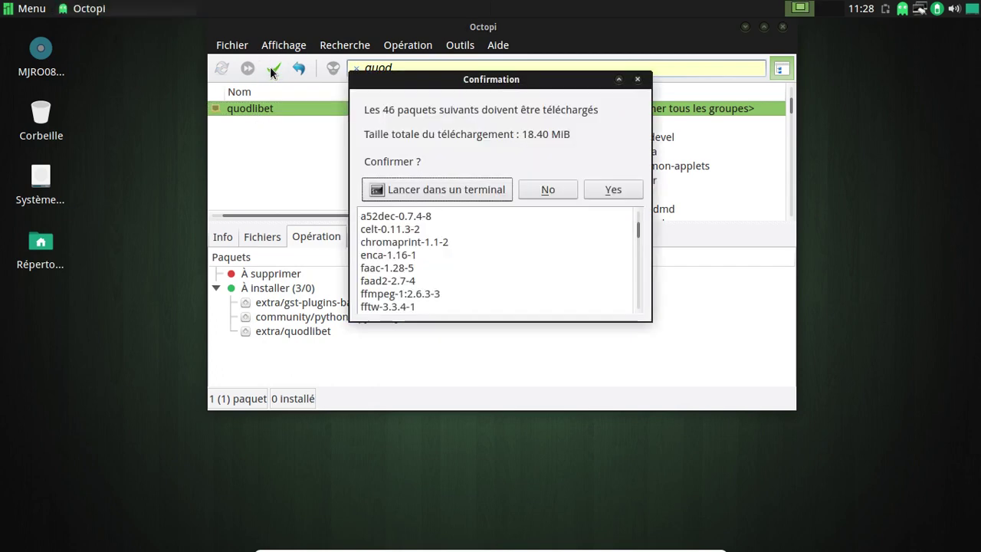
left_click(588, 190)
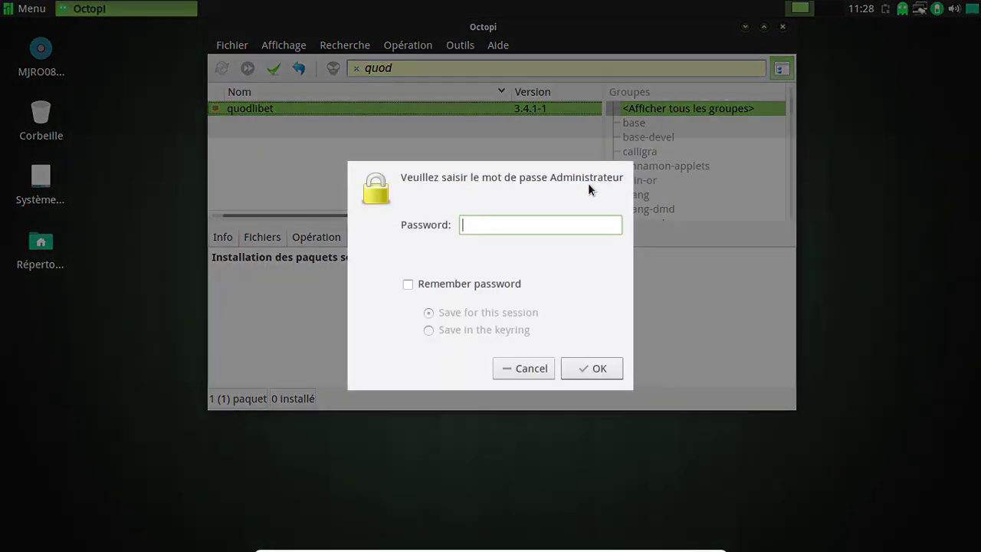
key("Return")
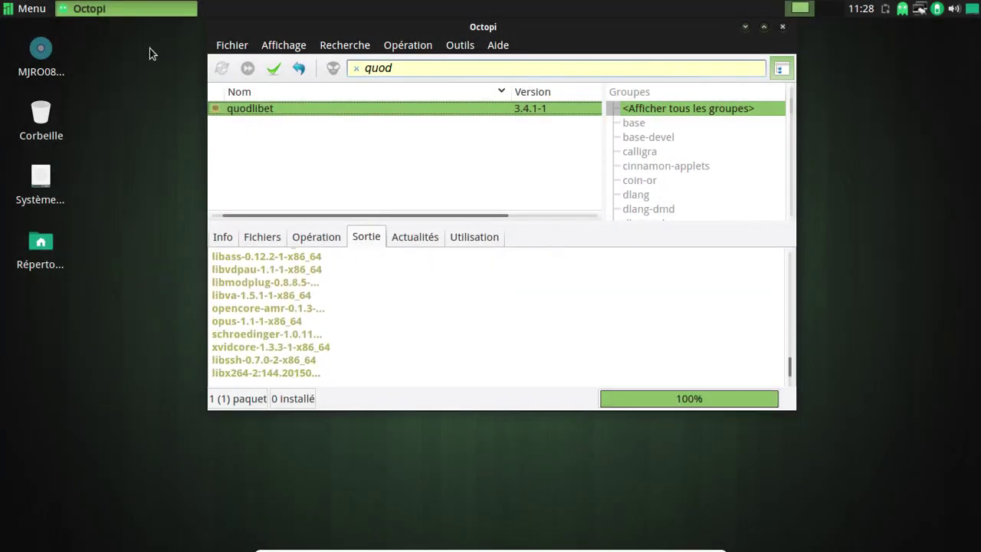
Launch the GIMP image editor from the graphics applications.
left_click(46, 9)
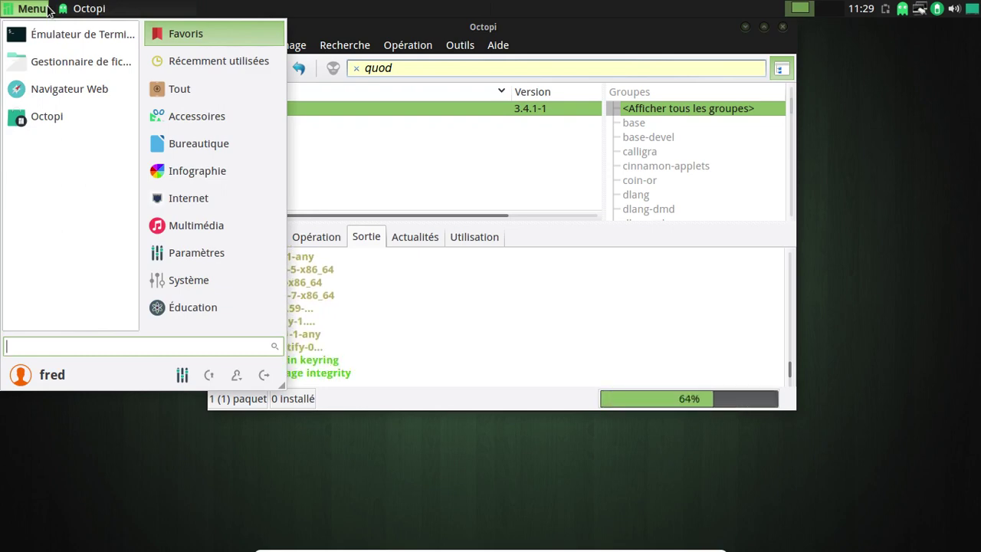
left_click(221, 172)
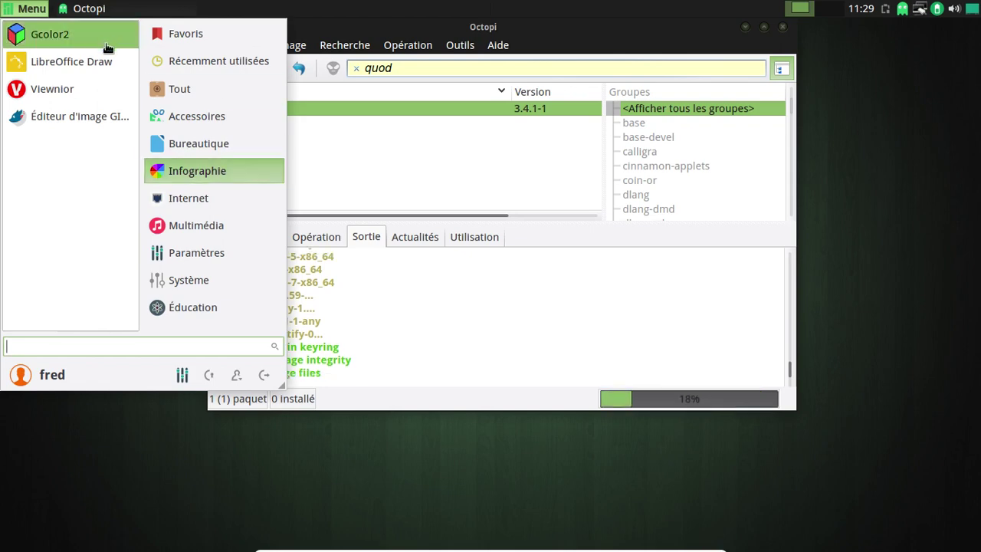
left_click(109, 112)
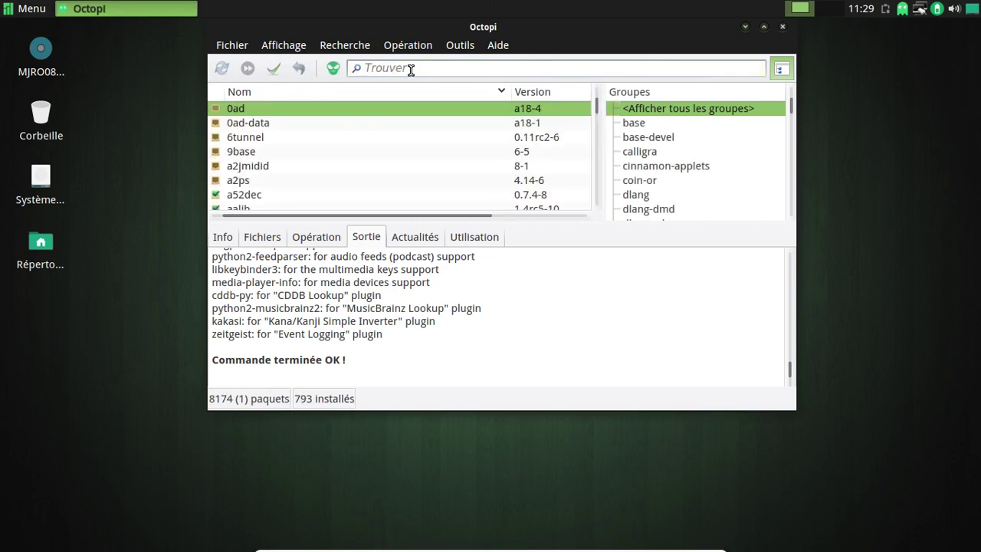
Search Octopi for "gstreamer" and mark the gstreamer0.10-bad package for installation.
type("gstera")
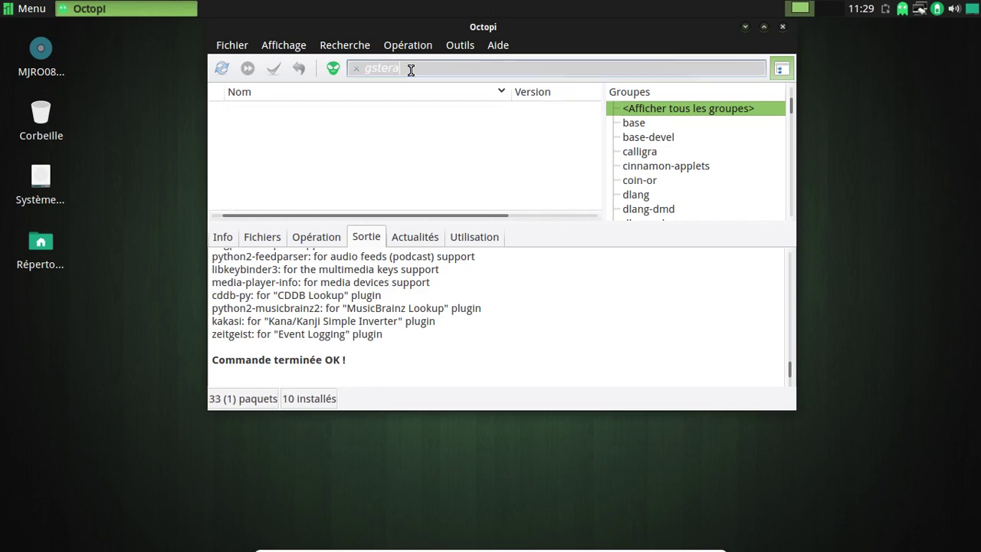
key("BackSpace")
key("BackSpace")
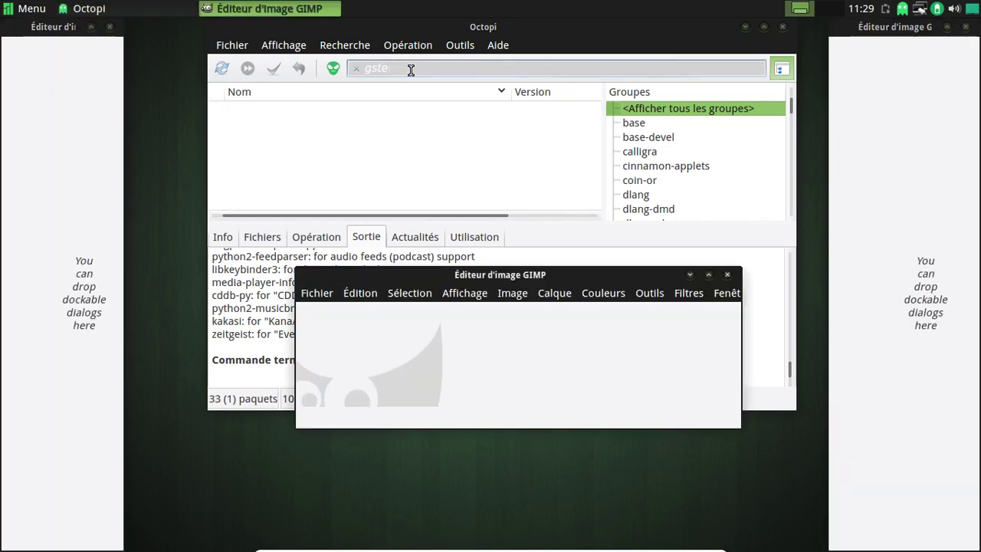
left_click(411, 69)
key("BackSpace")
type("reamer")
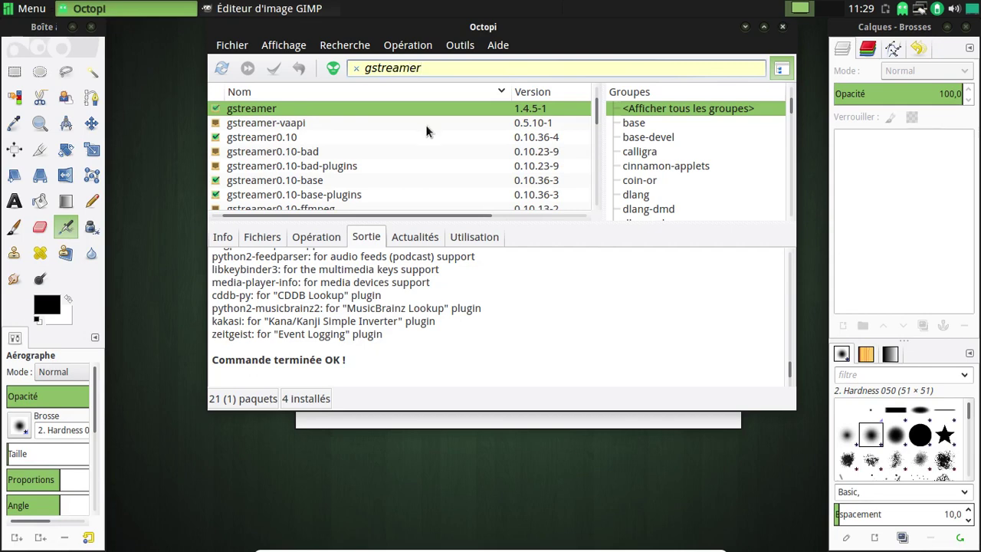
left_click(327, 152)
left_click(346, 158)
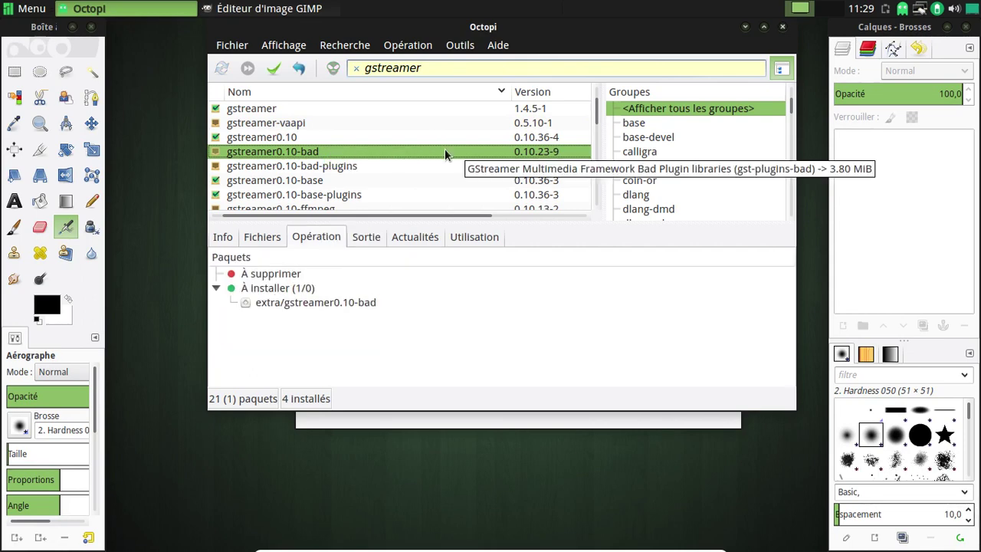
Mark the gstreamer0.10-ugly package for installation as well.
scroll(386, 158, "down", 1)
scroll(387, 151, "down", 1)
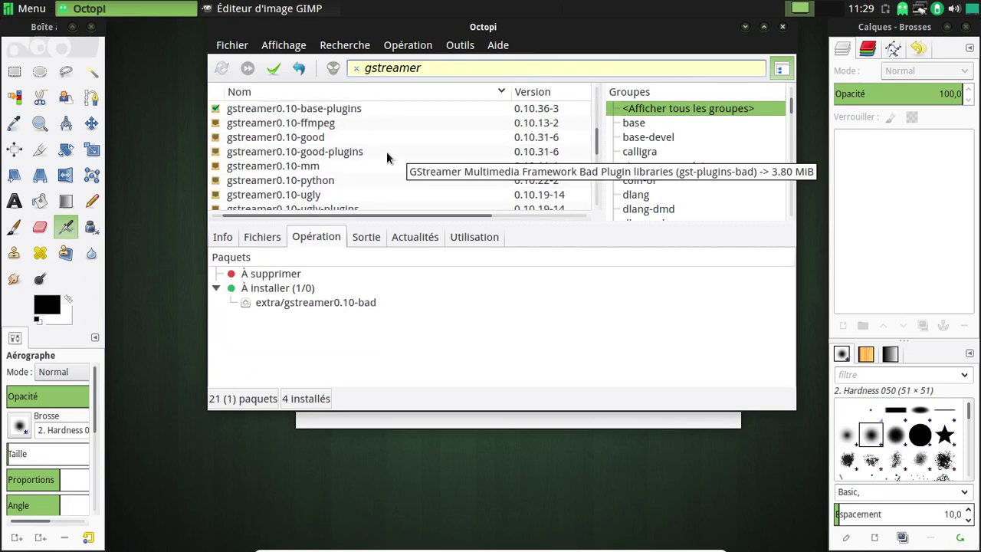
left_click(321, 196)
right_click(321, 197)
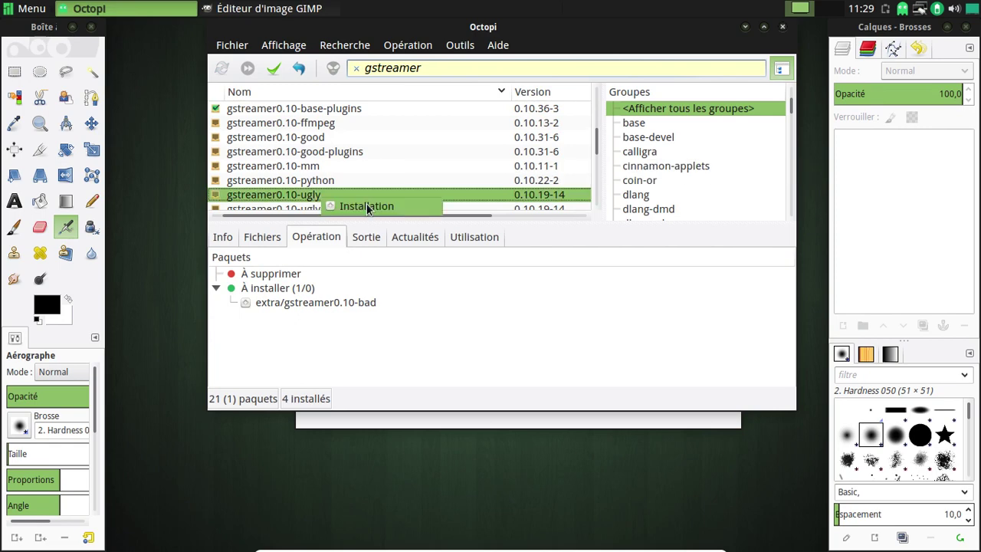
left_click(361, 204)
Look through the remaining gstreamer packages, and search for "gst-plugins" to check which plugin packages are installed.
scroll(470, 132, "down", 1)
scroll(470, 132, "down", 2)
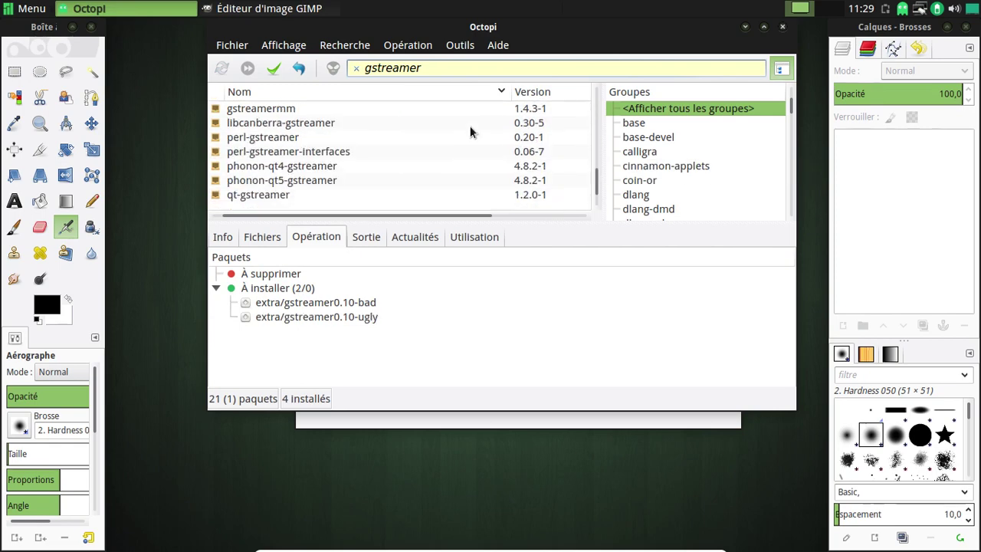
scroll(469, 129, "up", 3)
scroll(470, 128, "down", 3)
scroll(470, 132, "up", 4)
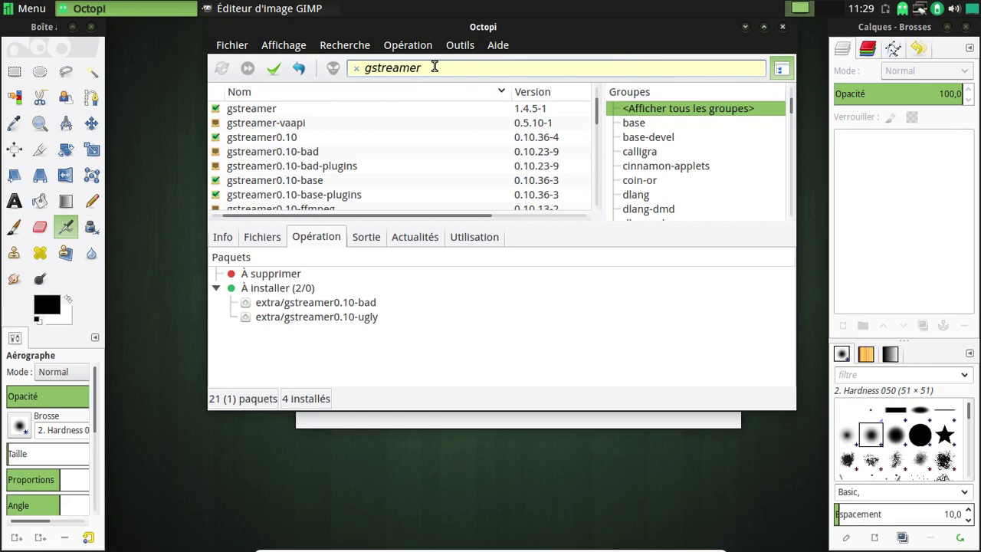
key("BackSpace")
key("BackSpace")
key("BackSpace")
key("BackSpace")
key("BackSpace")
key("BackSpace")
type("-plugins")
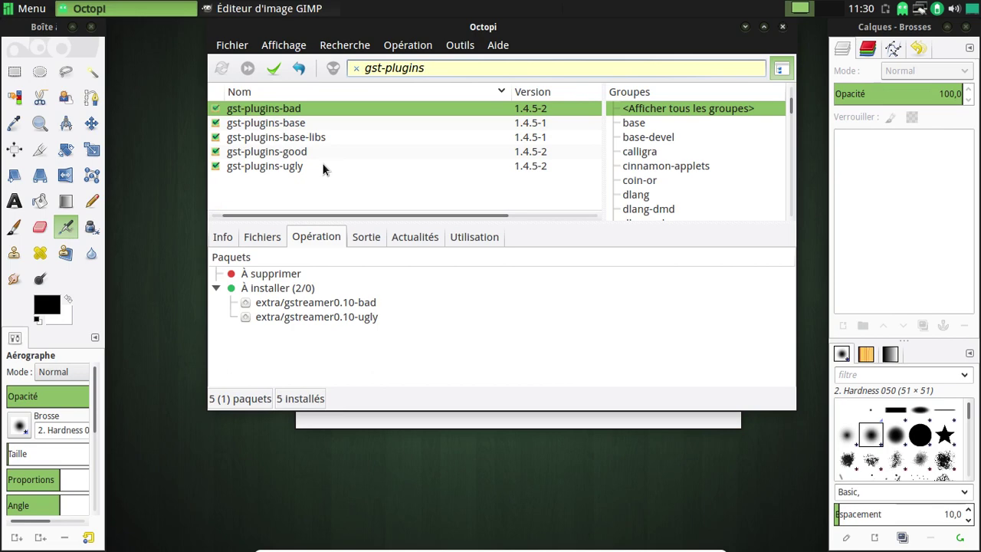
Apply the queued gstreamer0.10 installations, confirm the download and authorise it with the administrator password.
left_click(273, 69)
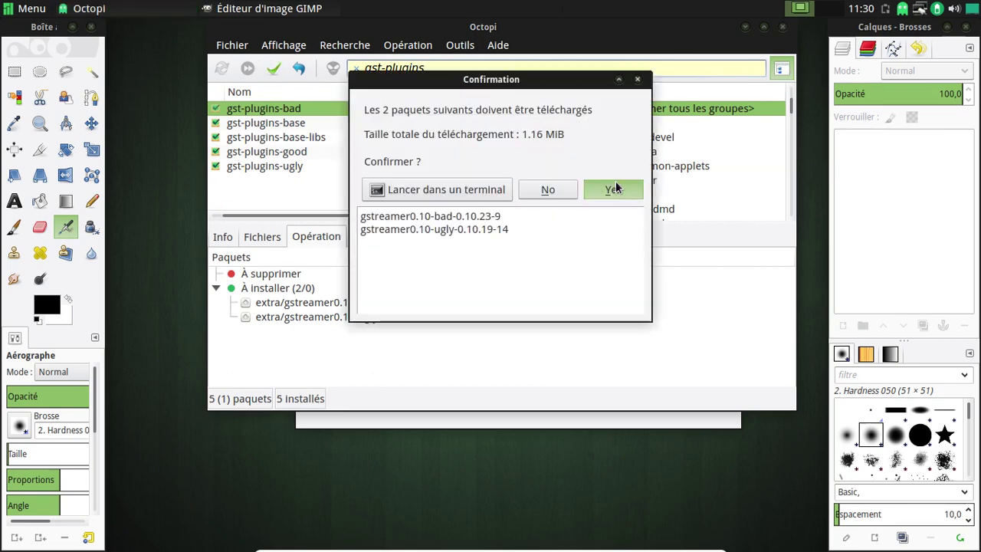
left_click(618, 188)
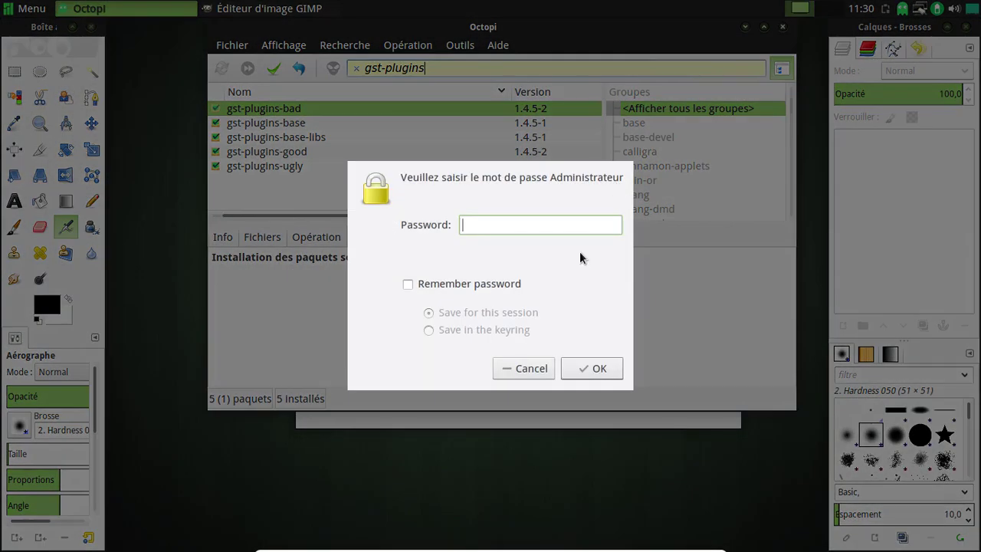
type("•••••••••")
key("Return")
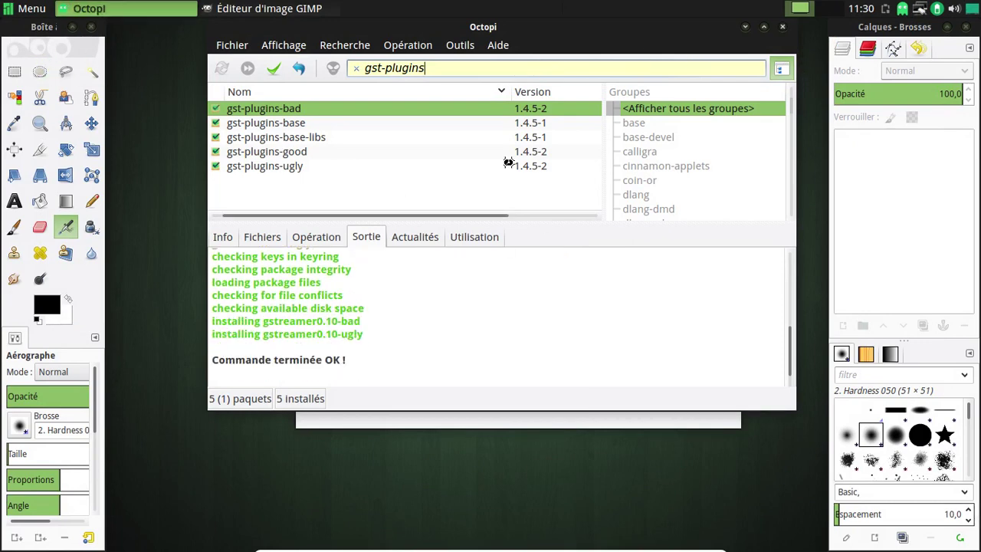
Bring the GIMP image window forward and switch GIMP to single-window mode.
left_click(486, 425)
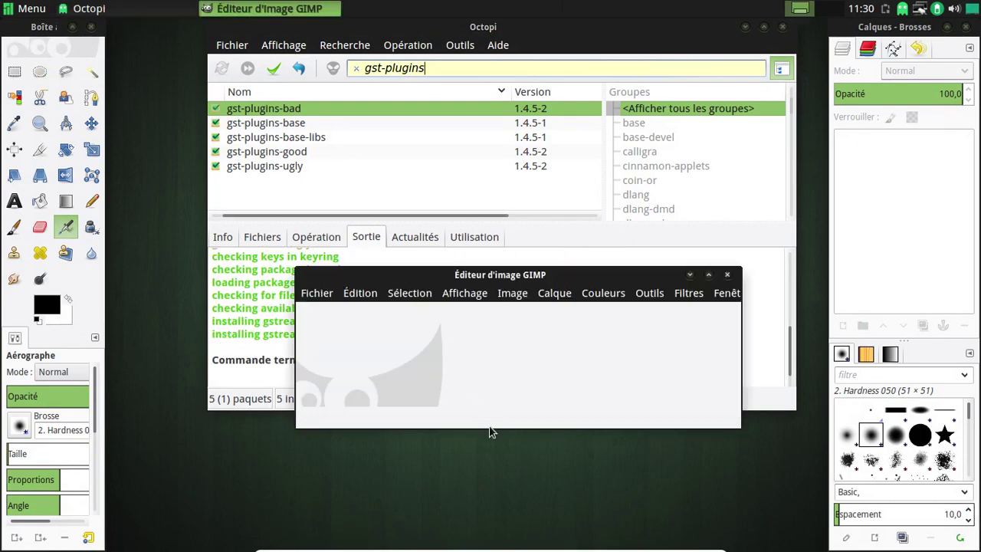
left_click(722, 294)
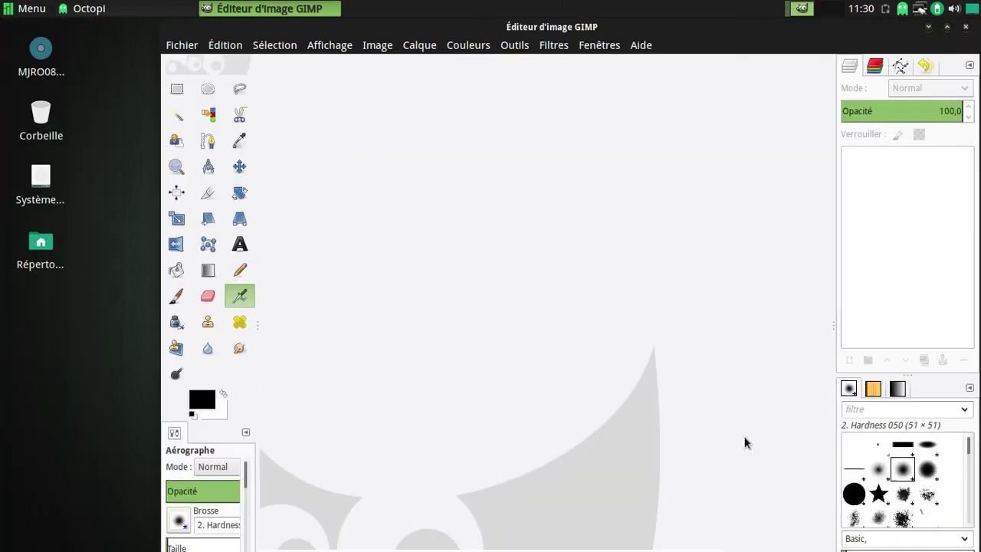
View GIMP's version information and close the image editor.
left_click(641, 45)
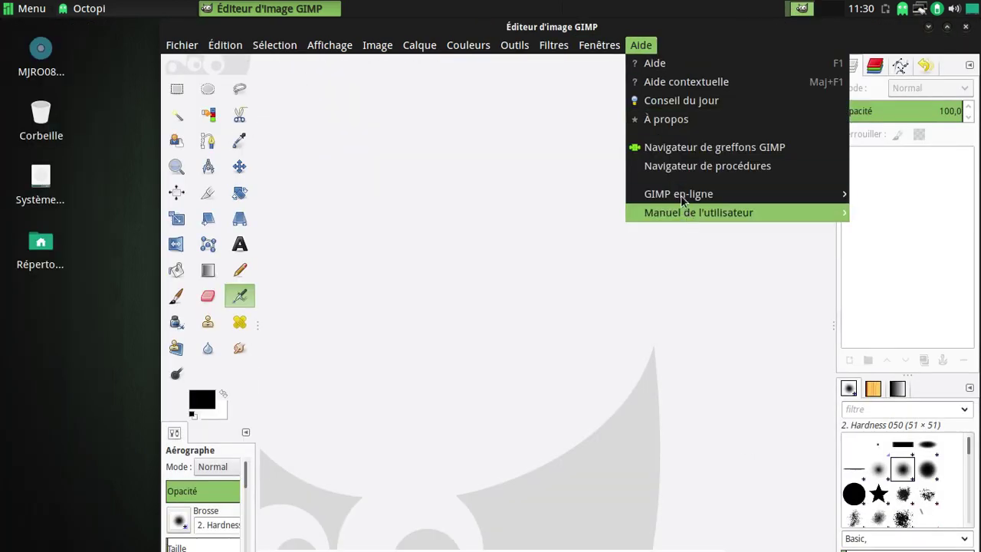
left_click(688, 124)
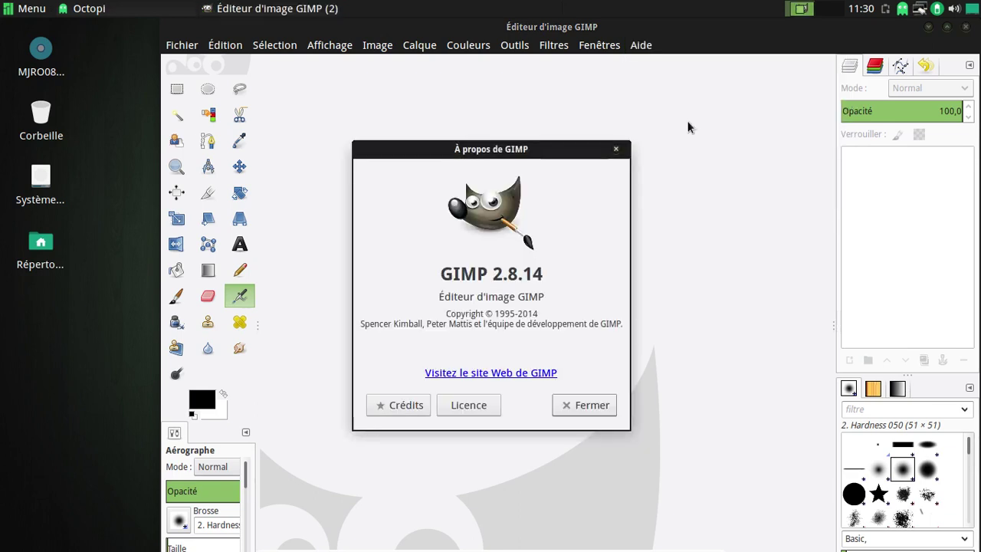
left_click(590, 402)
left_click(965, 28)
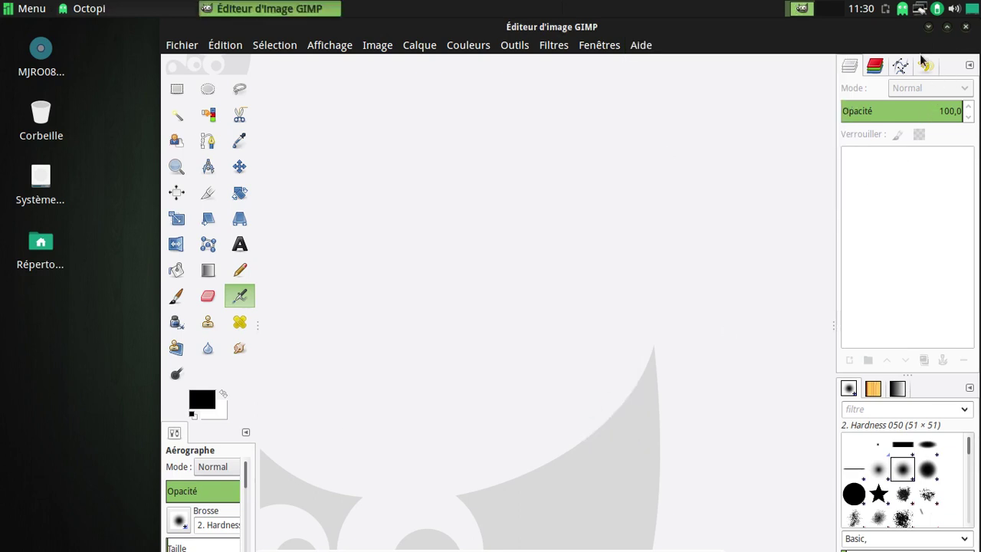
Launch LibreOffice Calc from the office applications and close Octopi.
left_click(23, 9)
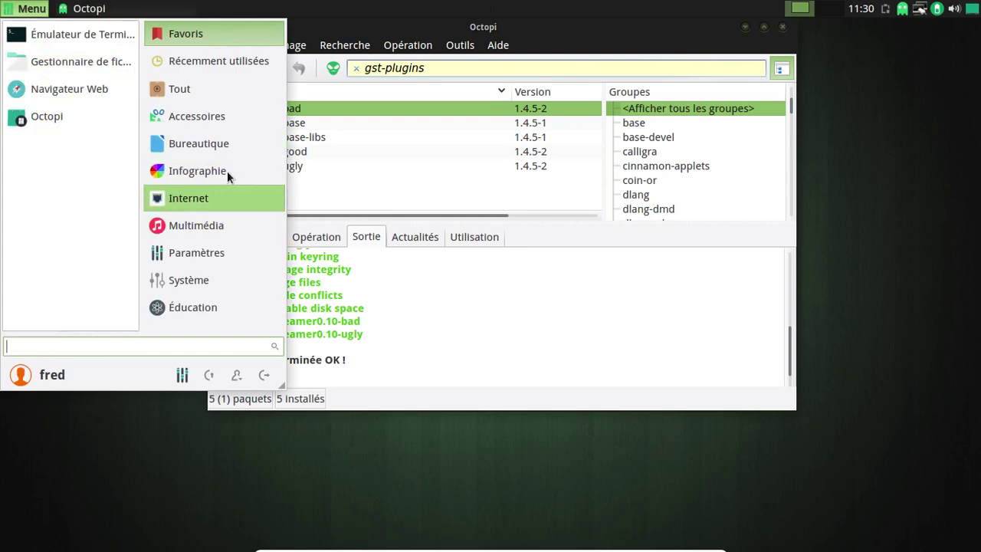
left_click(225, 145)
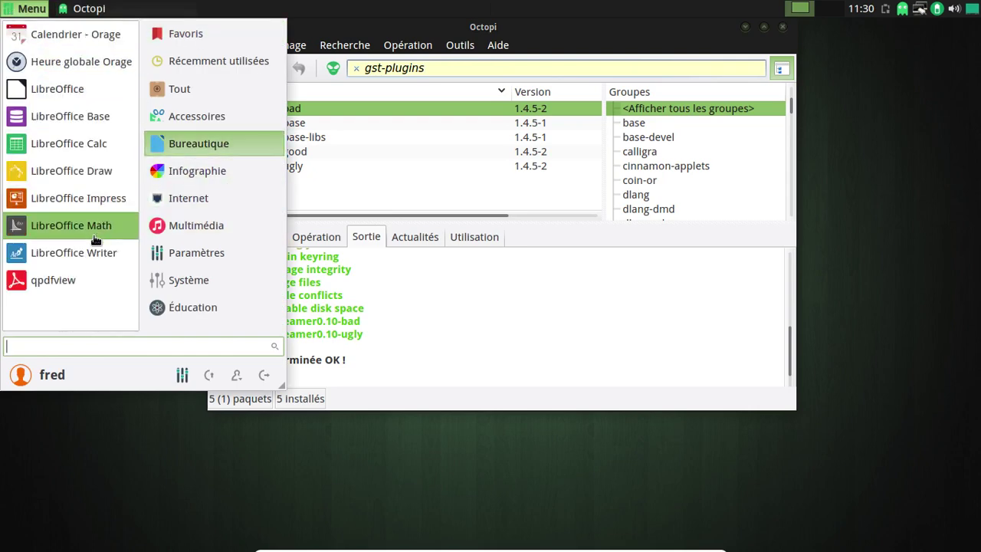
left_click(102, 146)
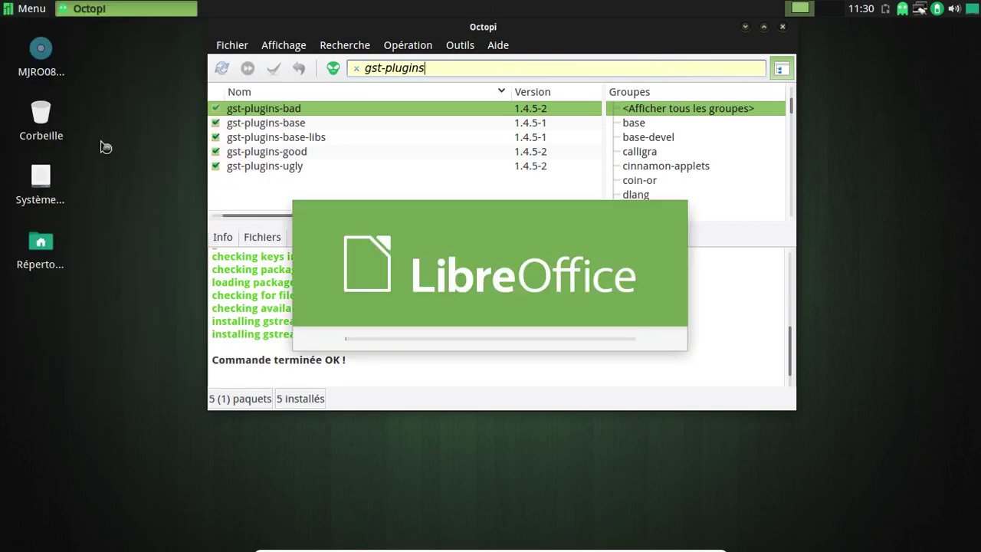
left_click(782, 27)
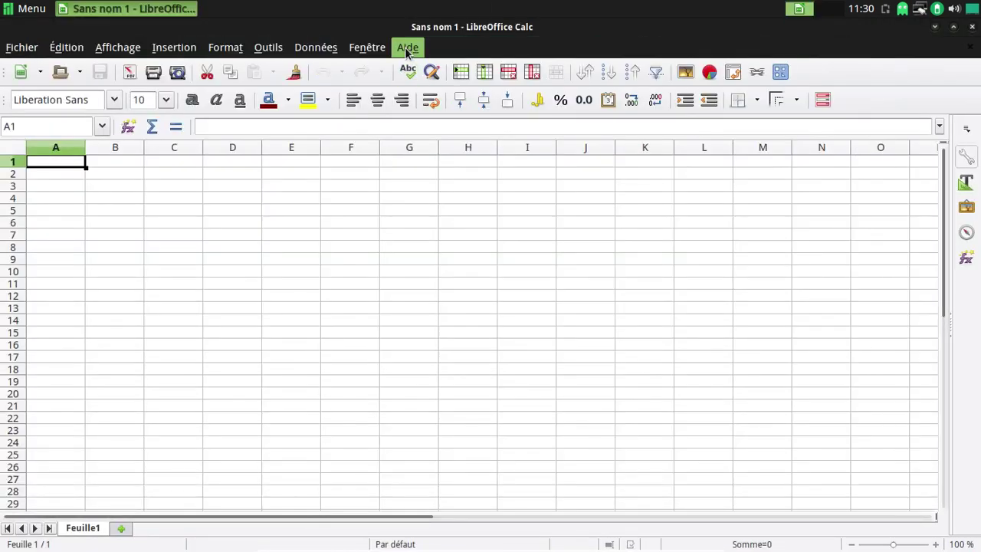
View the LibreOffice version information and close Calc.
left_click(408, 48)
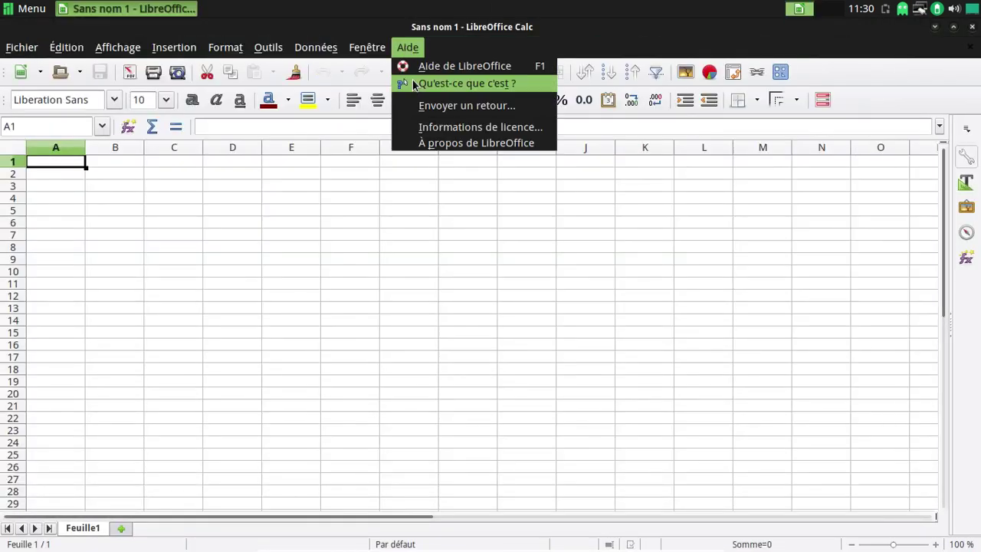
left_click(440, 142)
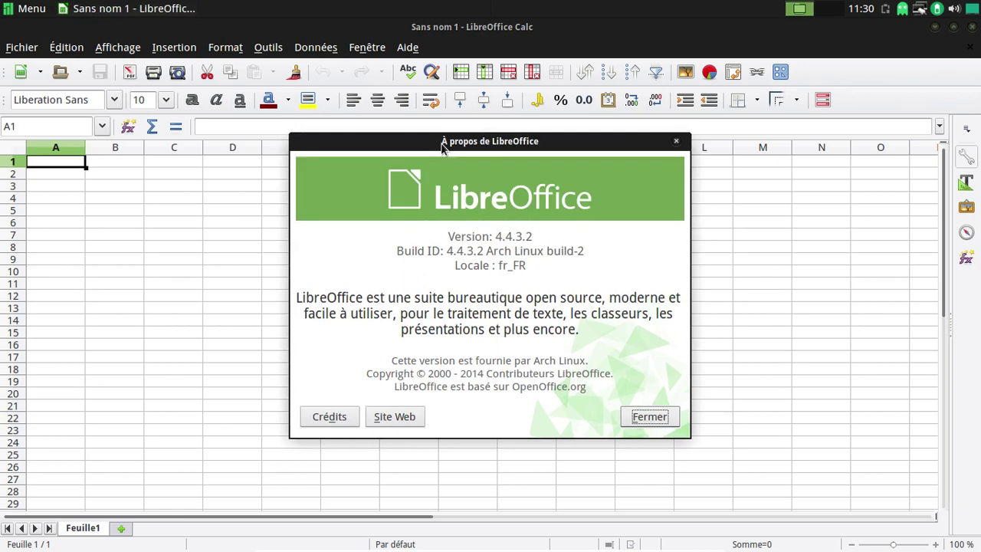
left_click(643, 416)
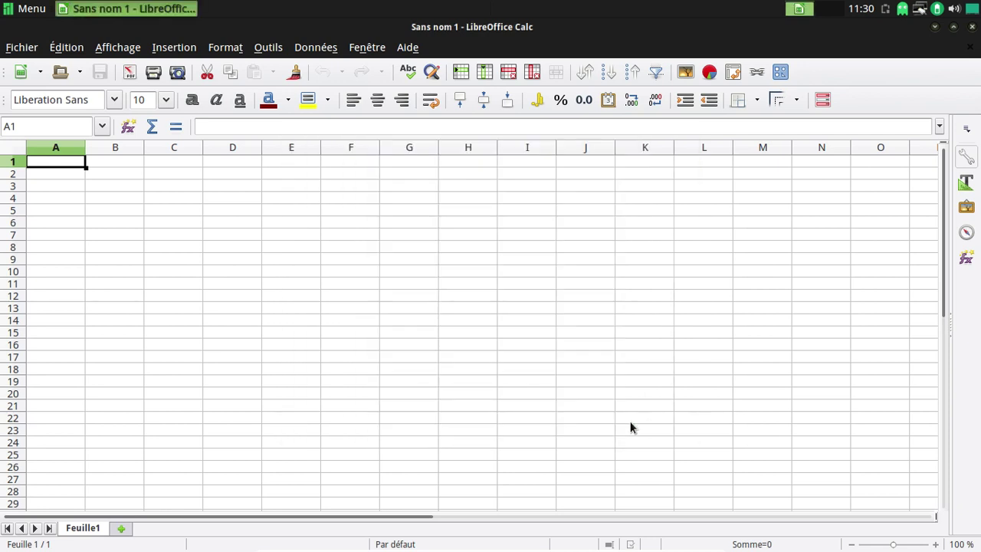
left_click(973, 27)
Launch the Quod Libet music player from the multimedia applications.
left_click(8, 7)
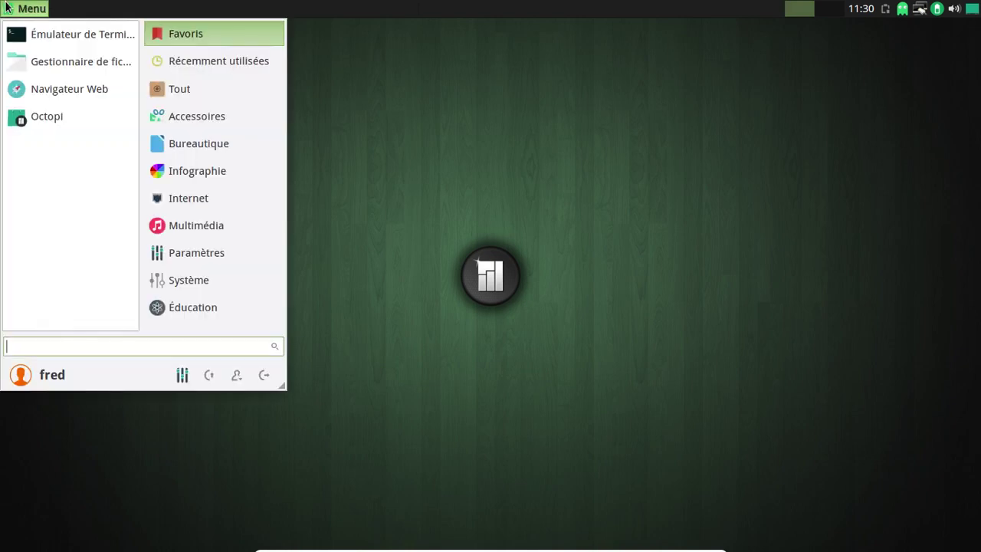
left_click(218, 225)
left_click(74, 160)
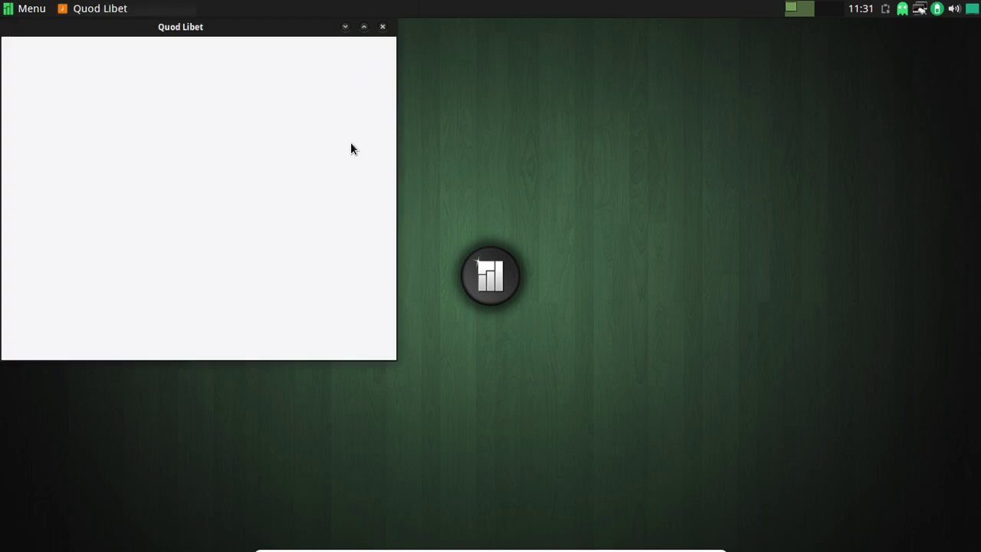
Set up the Quod Libet library by adding the Musique folder from the home directory to the scanned directories.
left_click(300, 254)
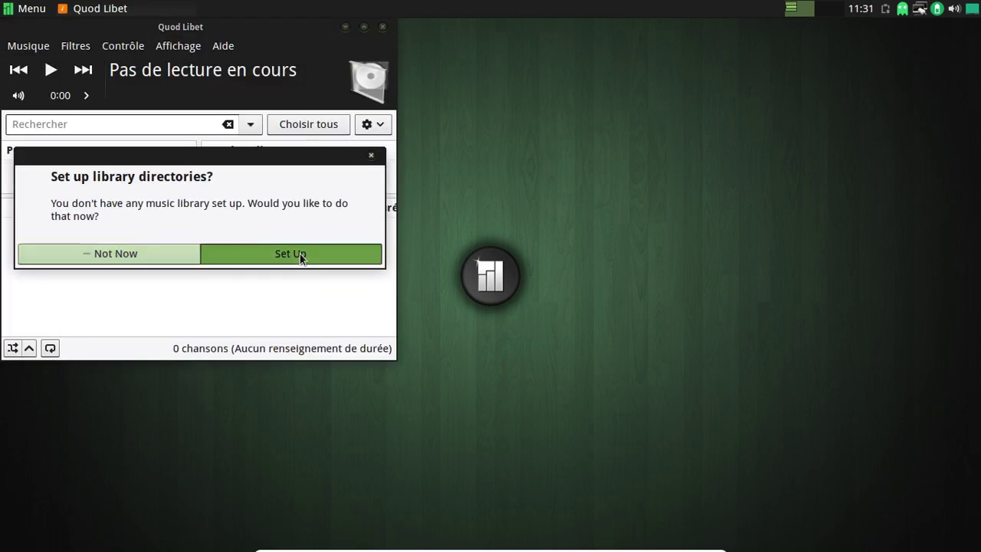
left_click(461, 122)
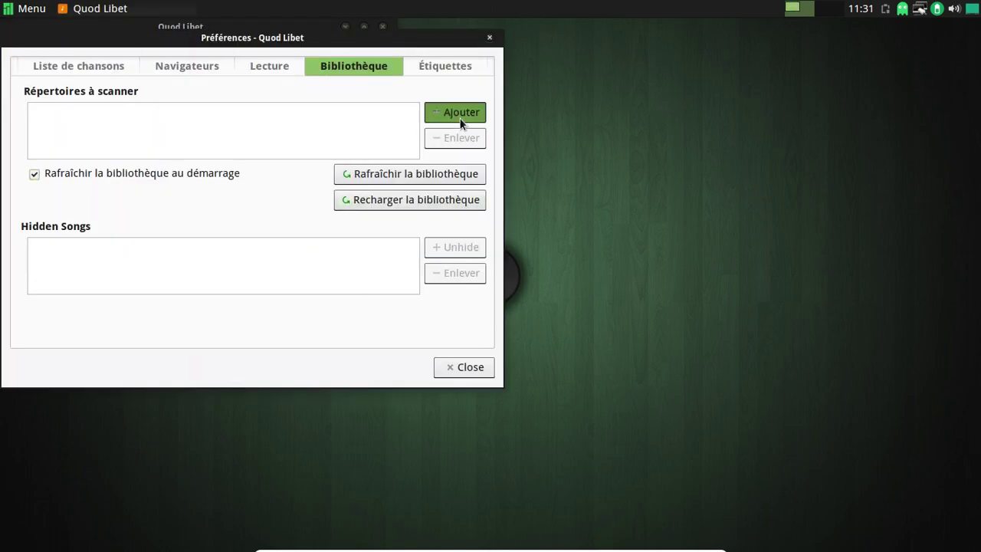
left_click(373, 202)
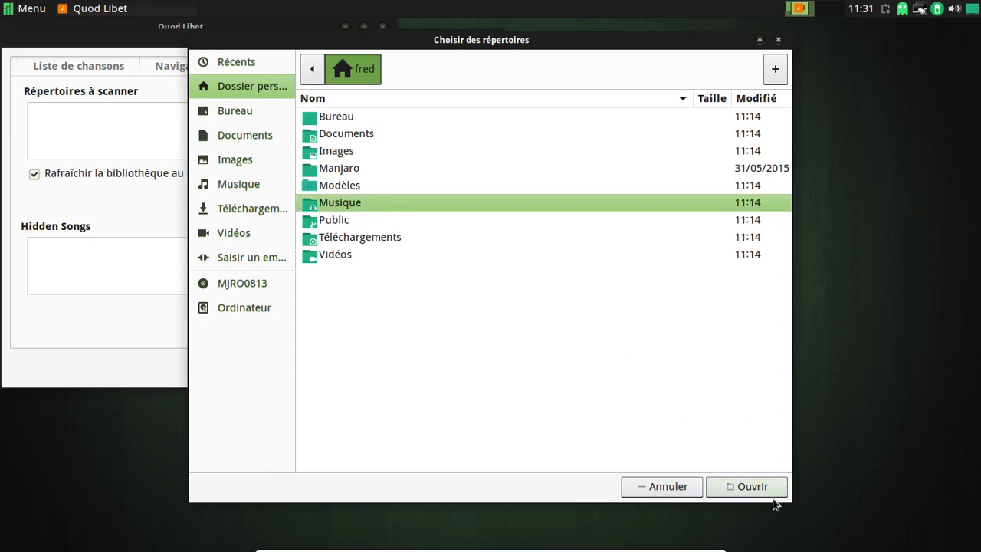
left_click(752, 487)
left_click(491, 368)
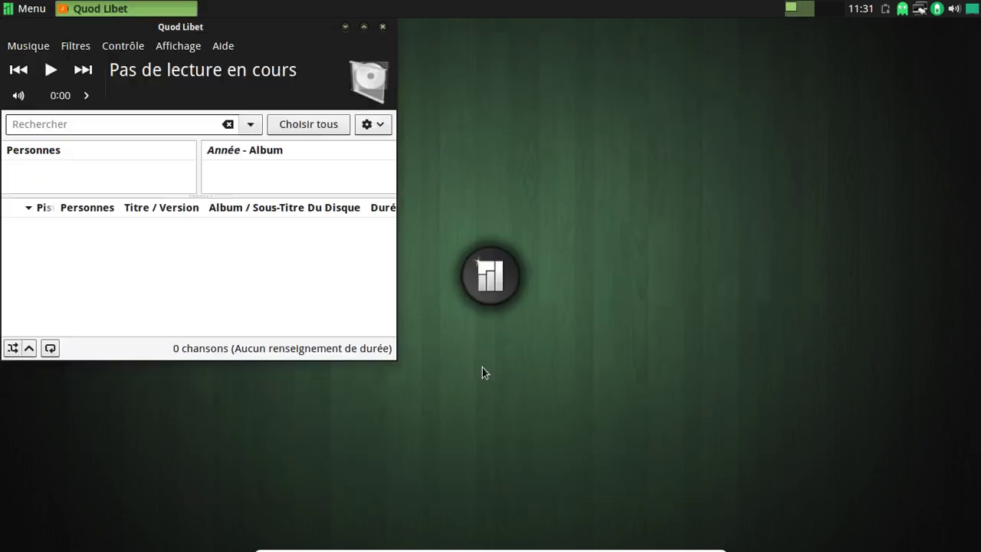
View Quod Libet's version and supported format information, and close the player.
left_click(222, 44)
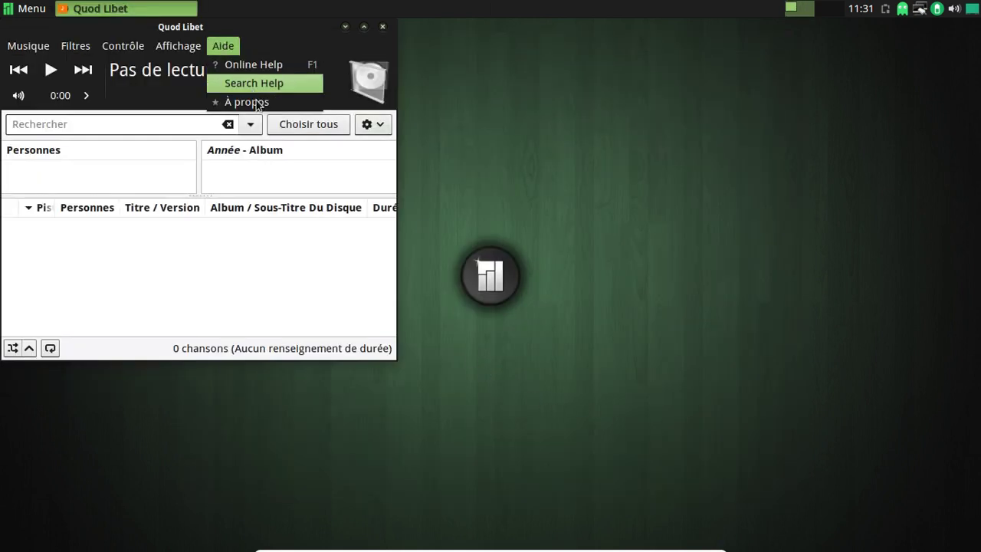
left_click(249, 102)
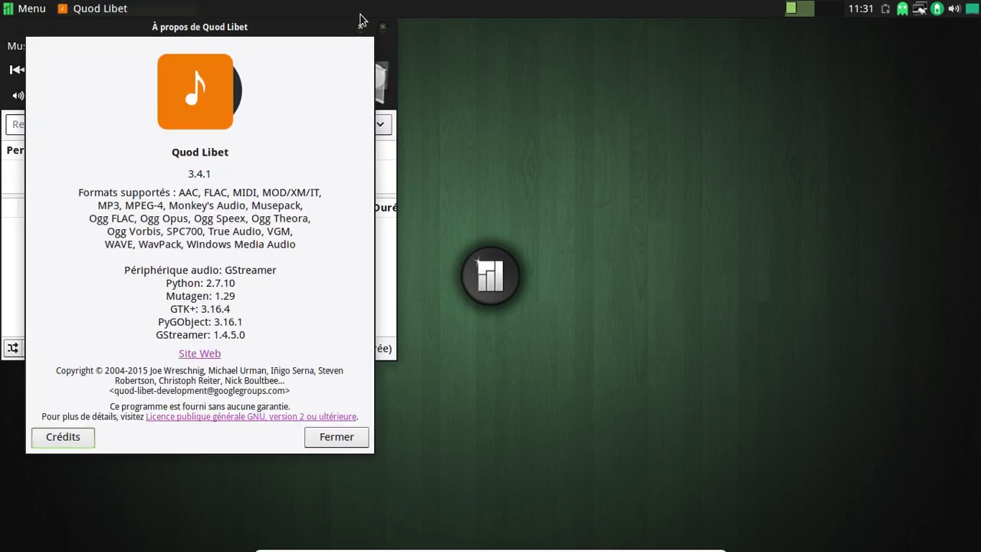
left_click(362, 28)
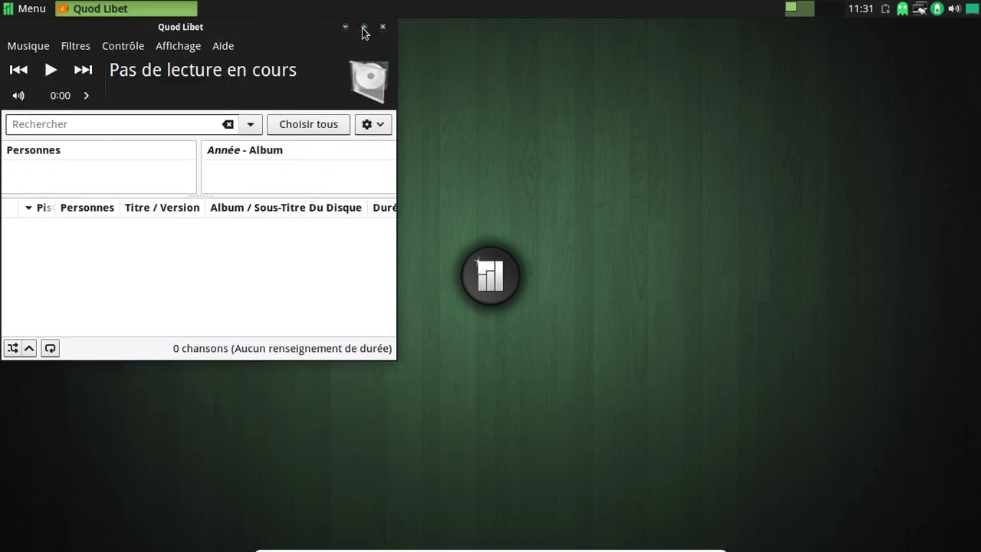
left_click(384, 28)
Launch the Firefox web browser from the favourite applications.
left_click(46, 9)
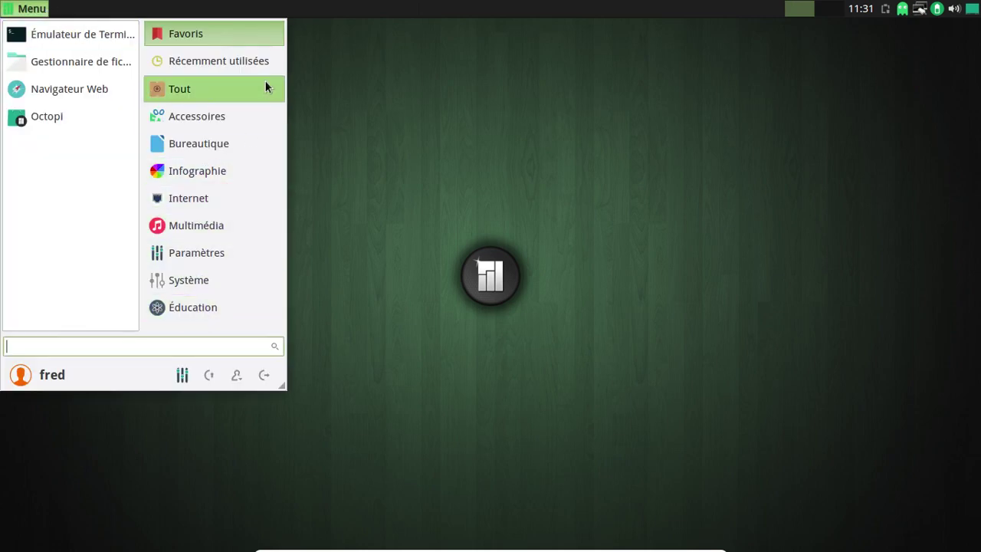
left_click(95, 91)
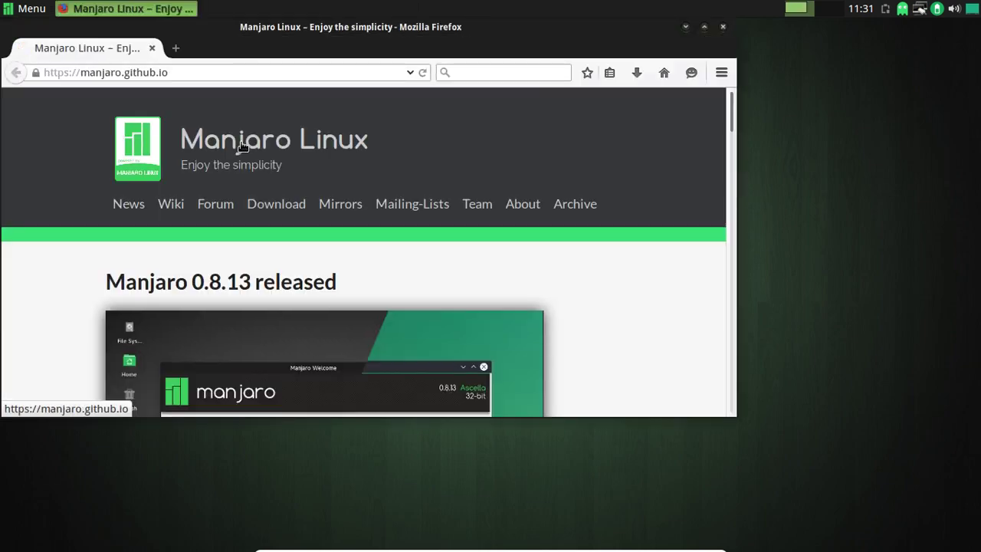
View Firefox's version information in its About window, and close that window.
left_click(721, 72)
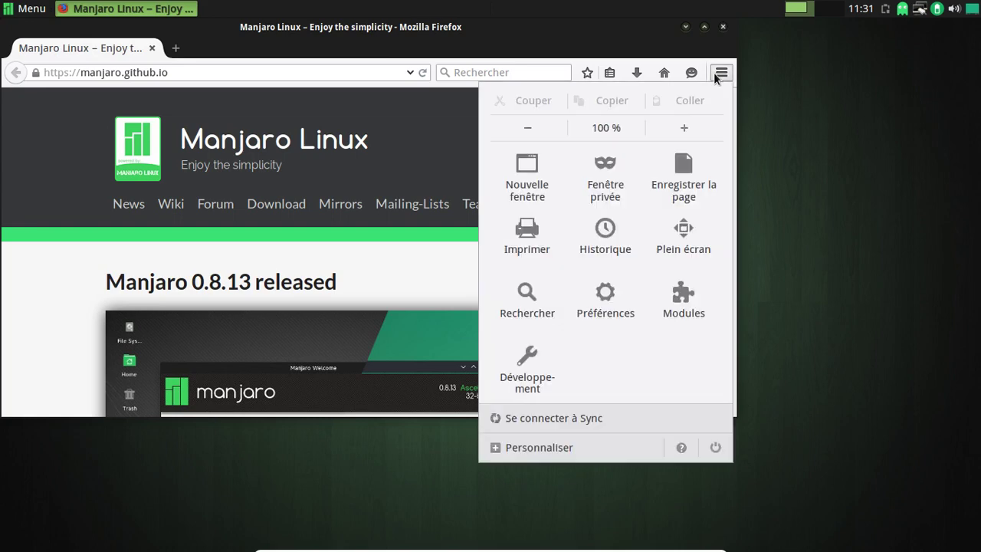
left_click(680, 454)
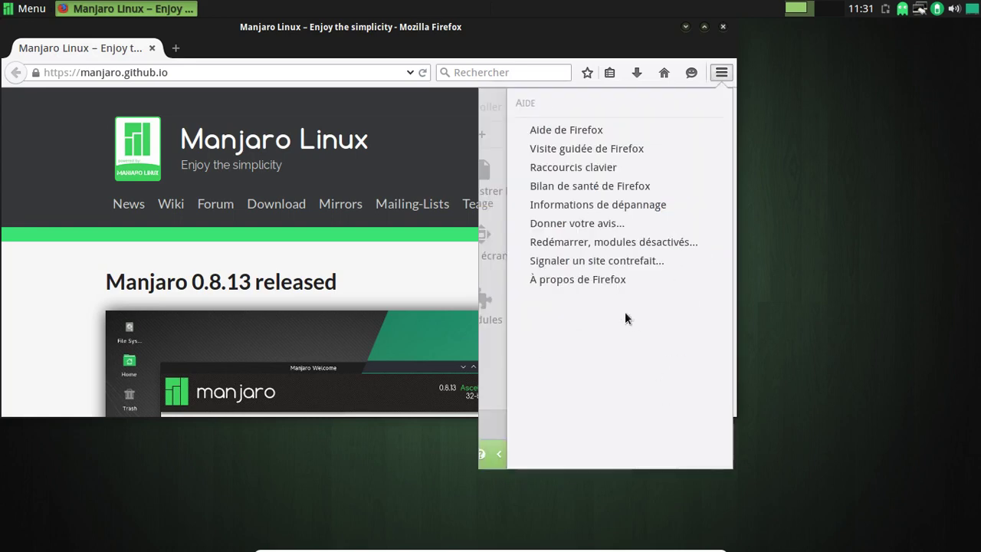
left_click(603, 278)
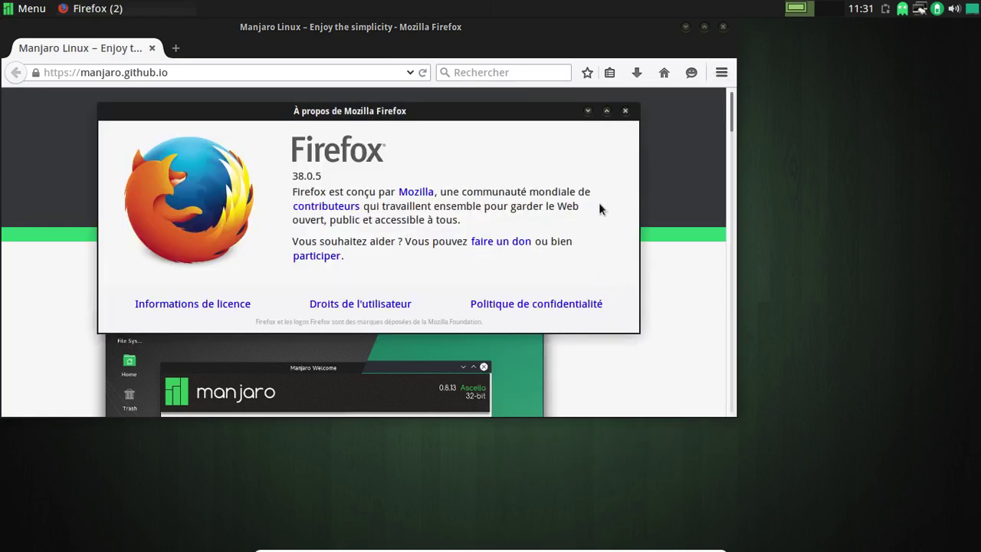
left_click(625, 111)
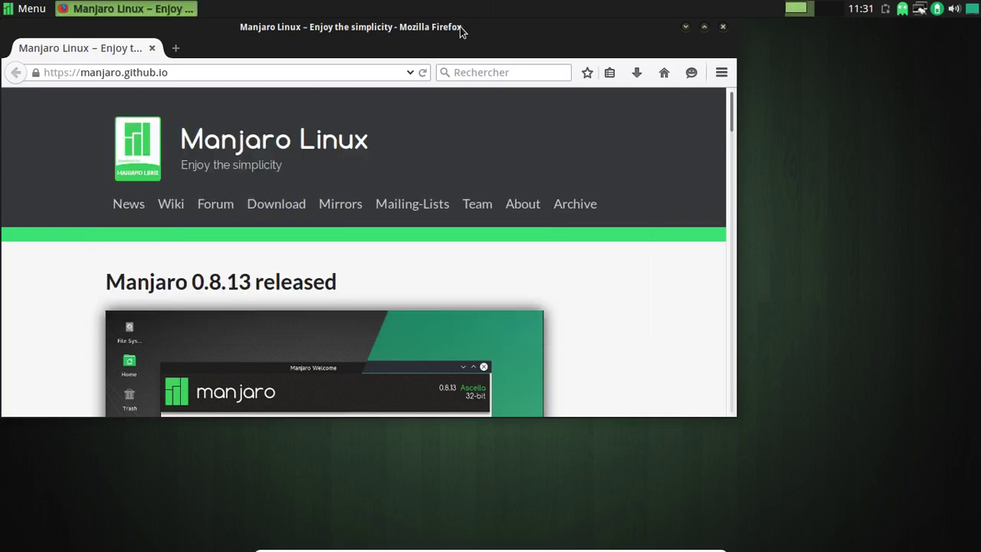
Reposition the browser window, look through the Manjaro home page's news articles, and close Firefox.
left_click_drag(459, 31, 568, 45)
scroll(738, 222, "down", 15)
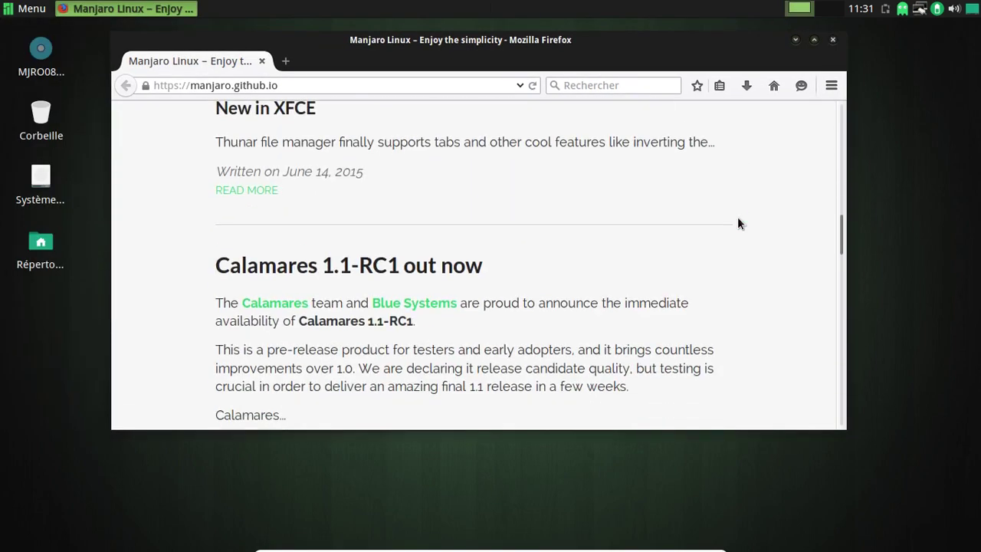
scroll(738, 222, "down", 3)
scroll(738, 222, "up", 6)
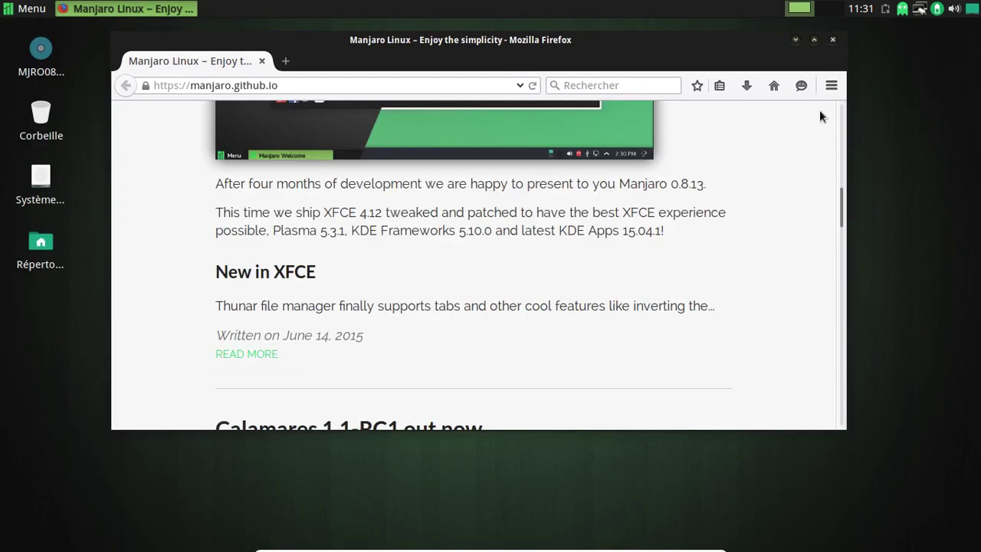
left_click(832, 40)
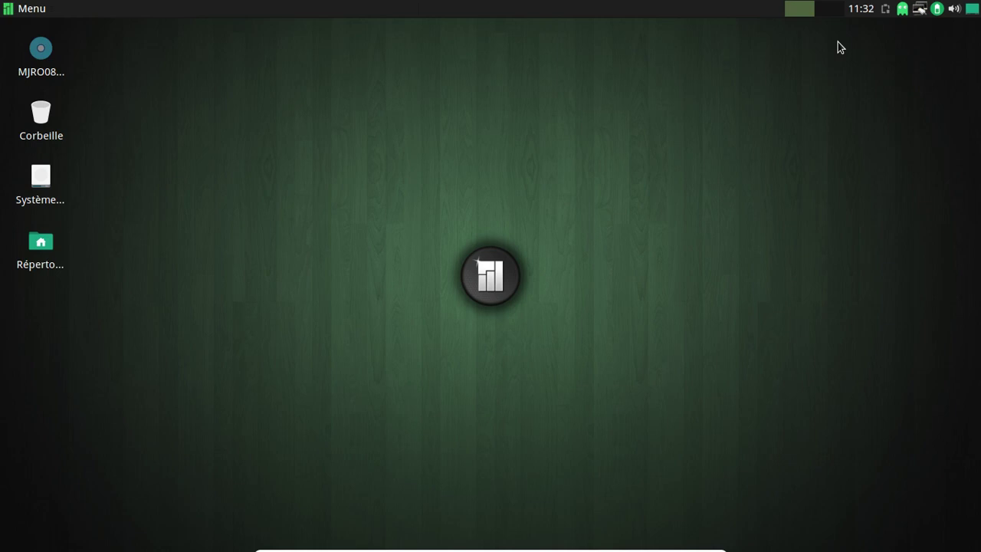
Shut down the Manjaro virtual machine from its desktop session.
left_click(27, 9)
left_click(261, 376)
left_click(575, 234)
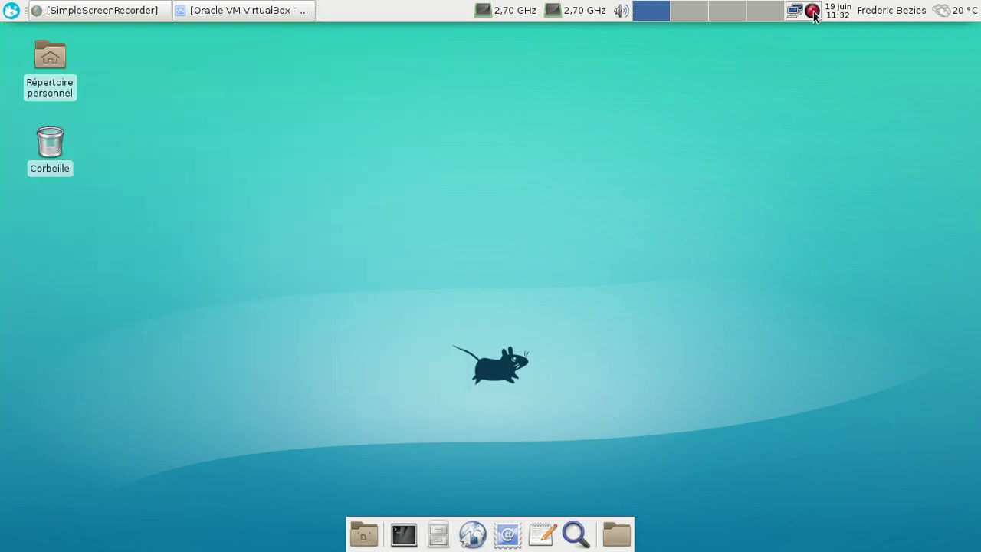
right_click(814, 16)
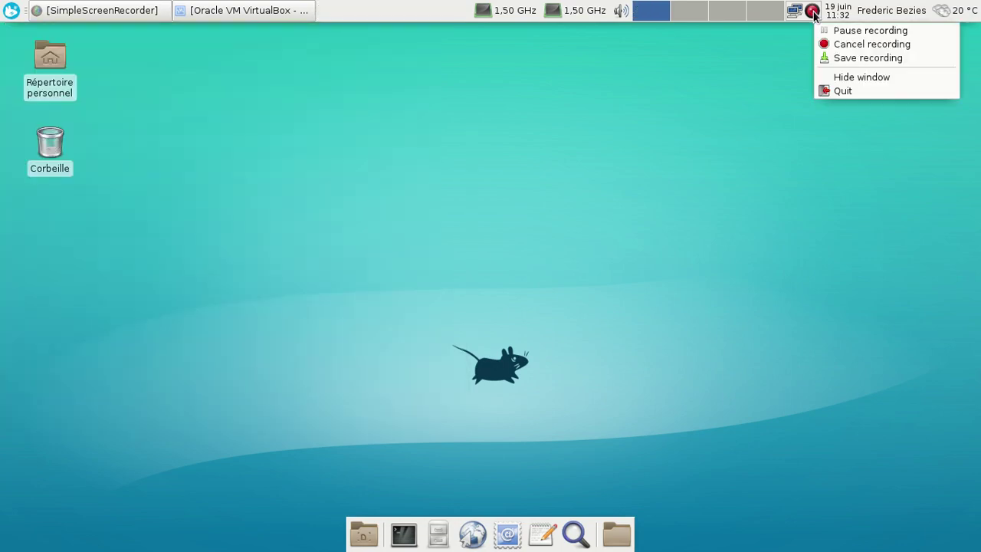